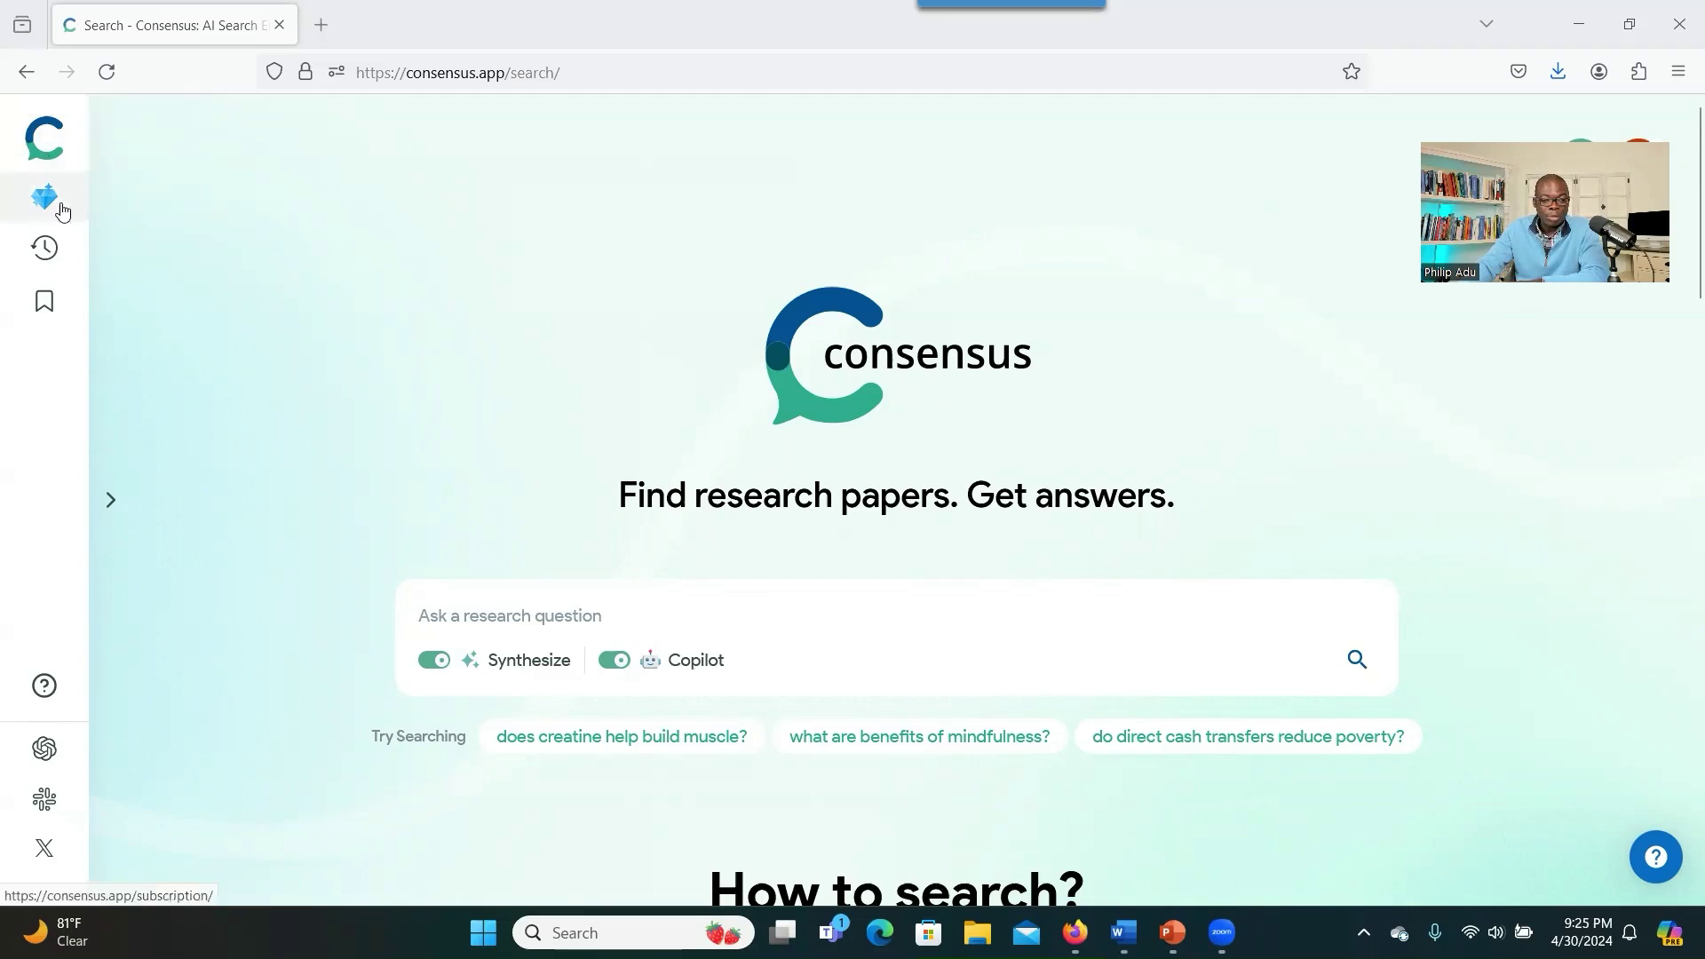
# Examine what the Synthesize and Copilot options of the research question box do
pyautogui.click(457, 614)
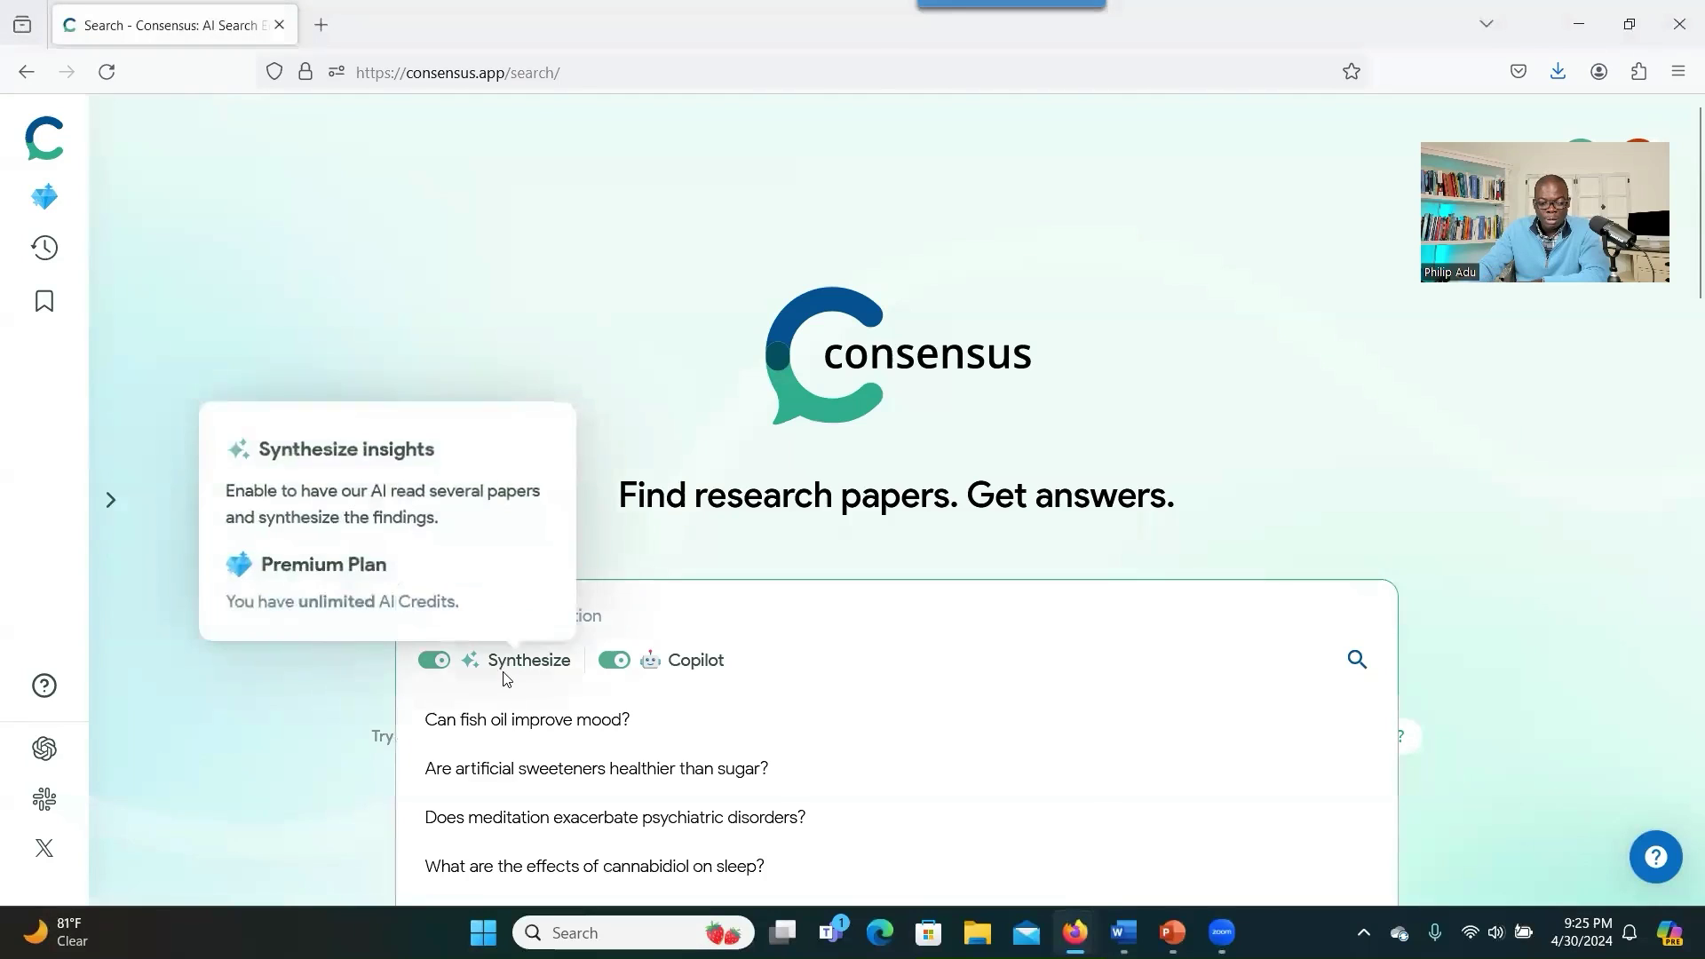
pyautogui.moveTo(515, 664)
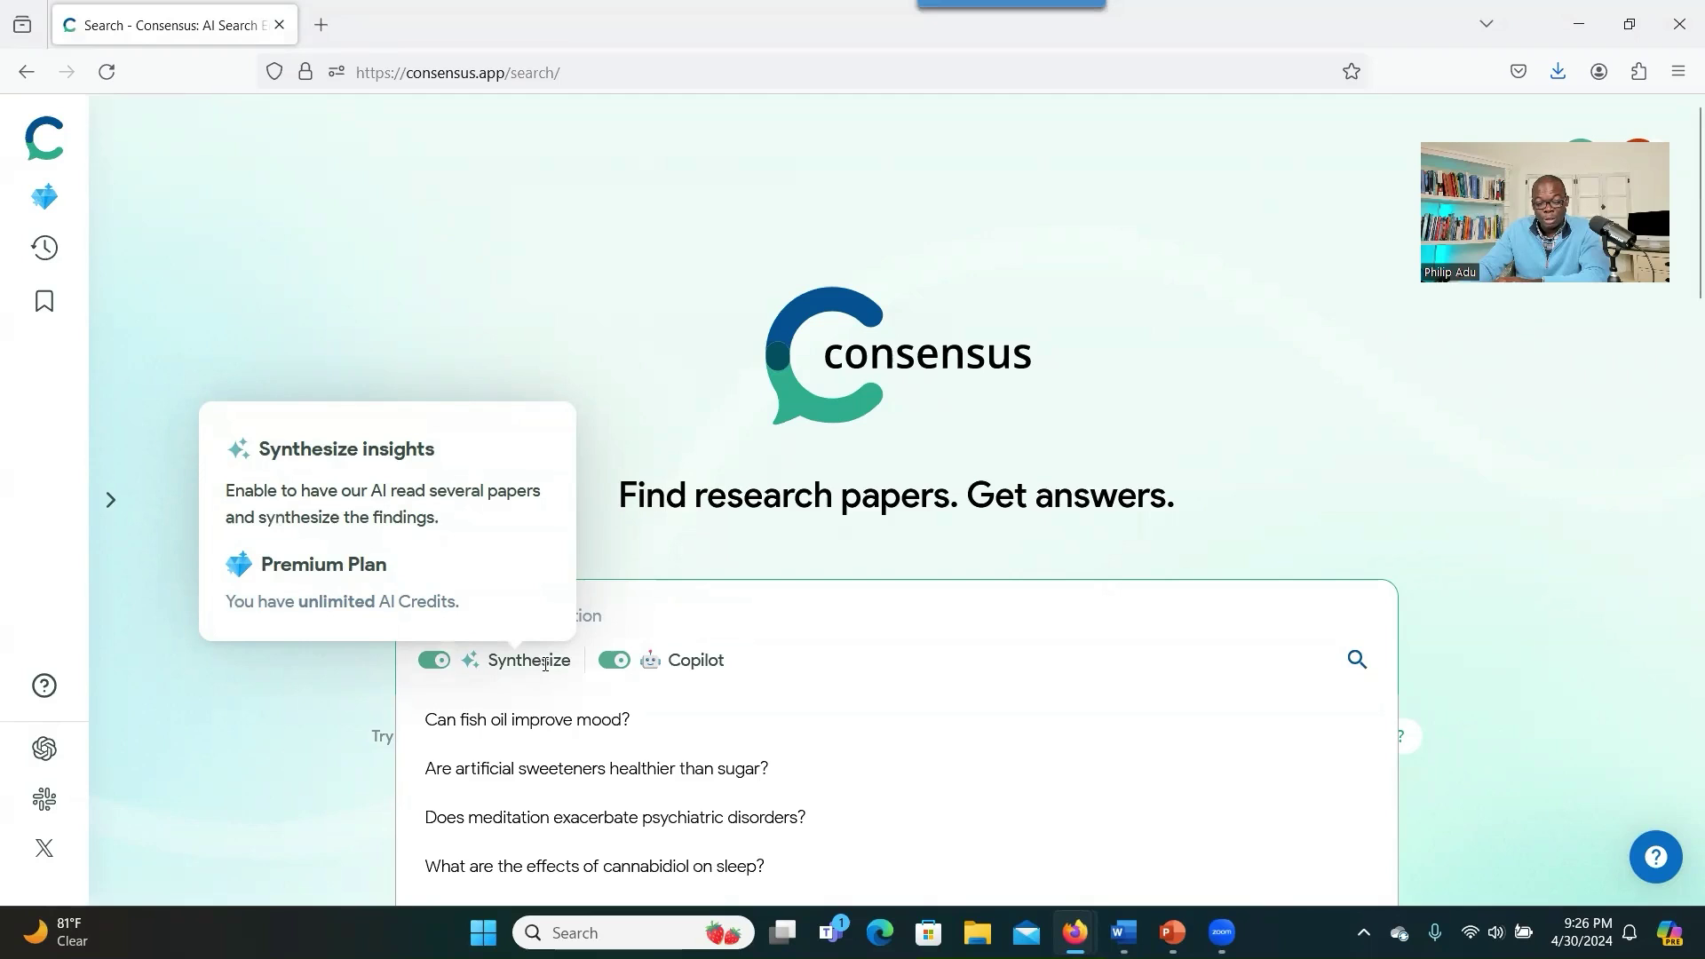
pyautogui.moveTo(717, 670)
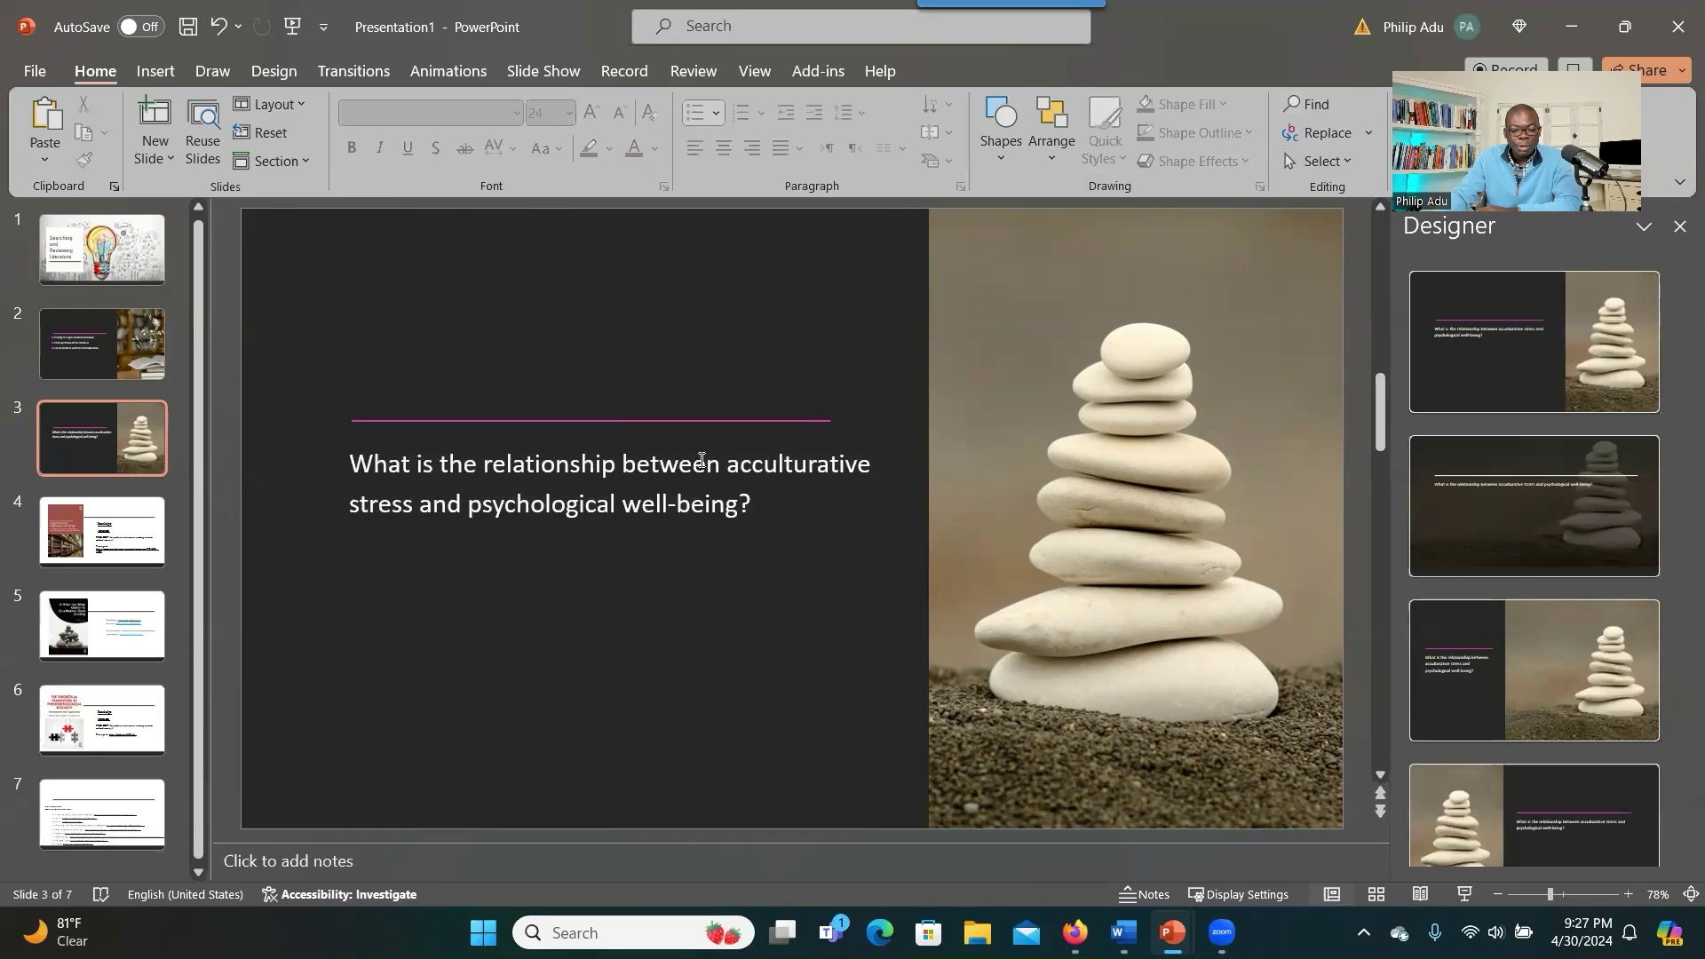
# Copy the full research question about acculturative stress and psychological well-being from slide 3 of the PowerPoint presentation
pyautogui.moveTo(728, 463); pyautogui.dragTo(858, 463)
pyautogui.moveTo(467, 504); pyautogui.dragTo(689, 499)
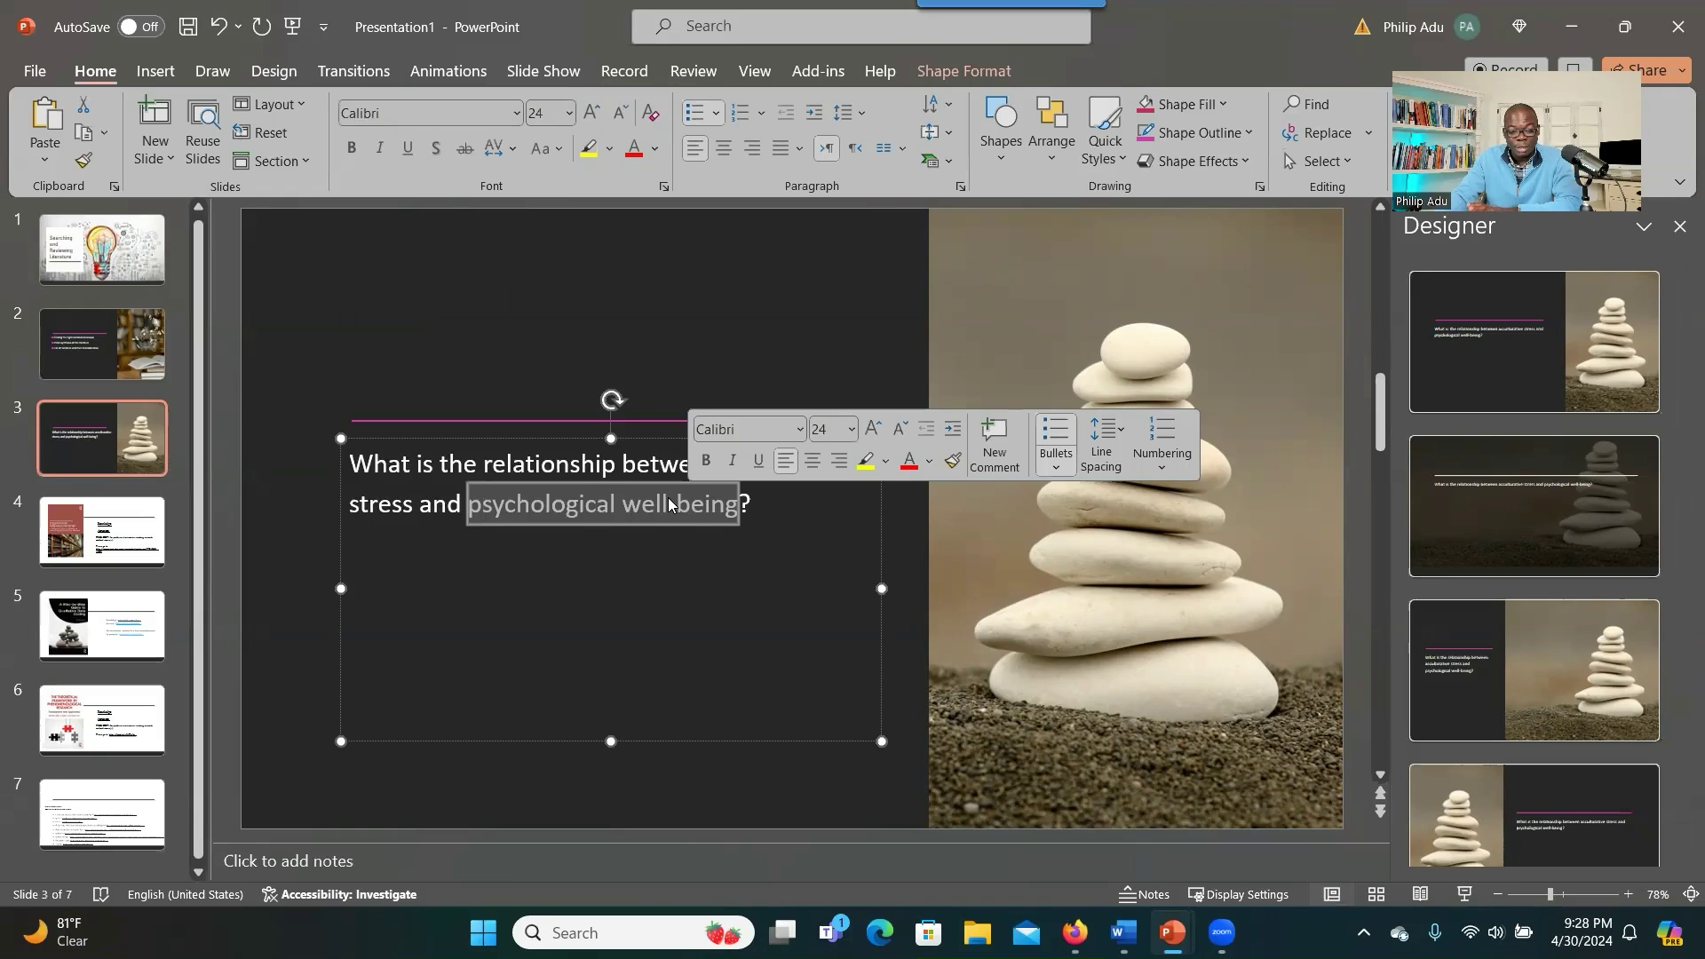
pyautogui.click(769, 704)
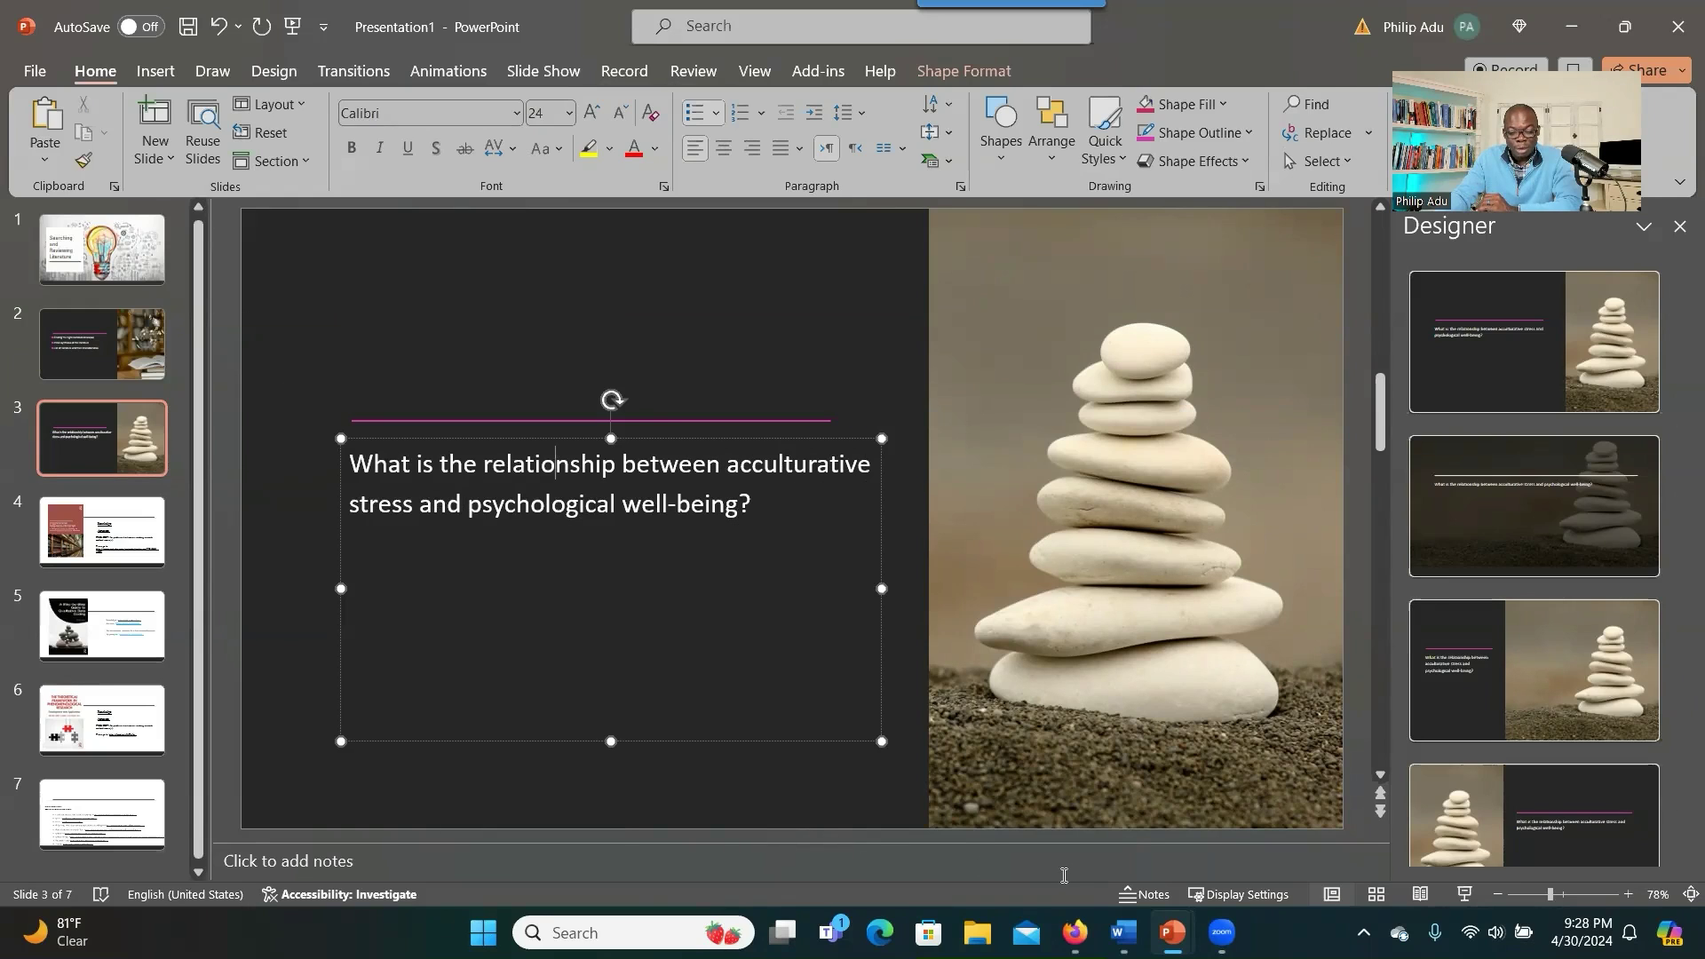
pyautogui.hotkey('ctrl', 'a')
pyautogui.rightClick(359, 480)
pyautogui.click(471, 311)
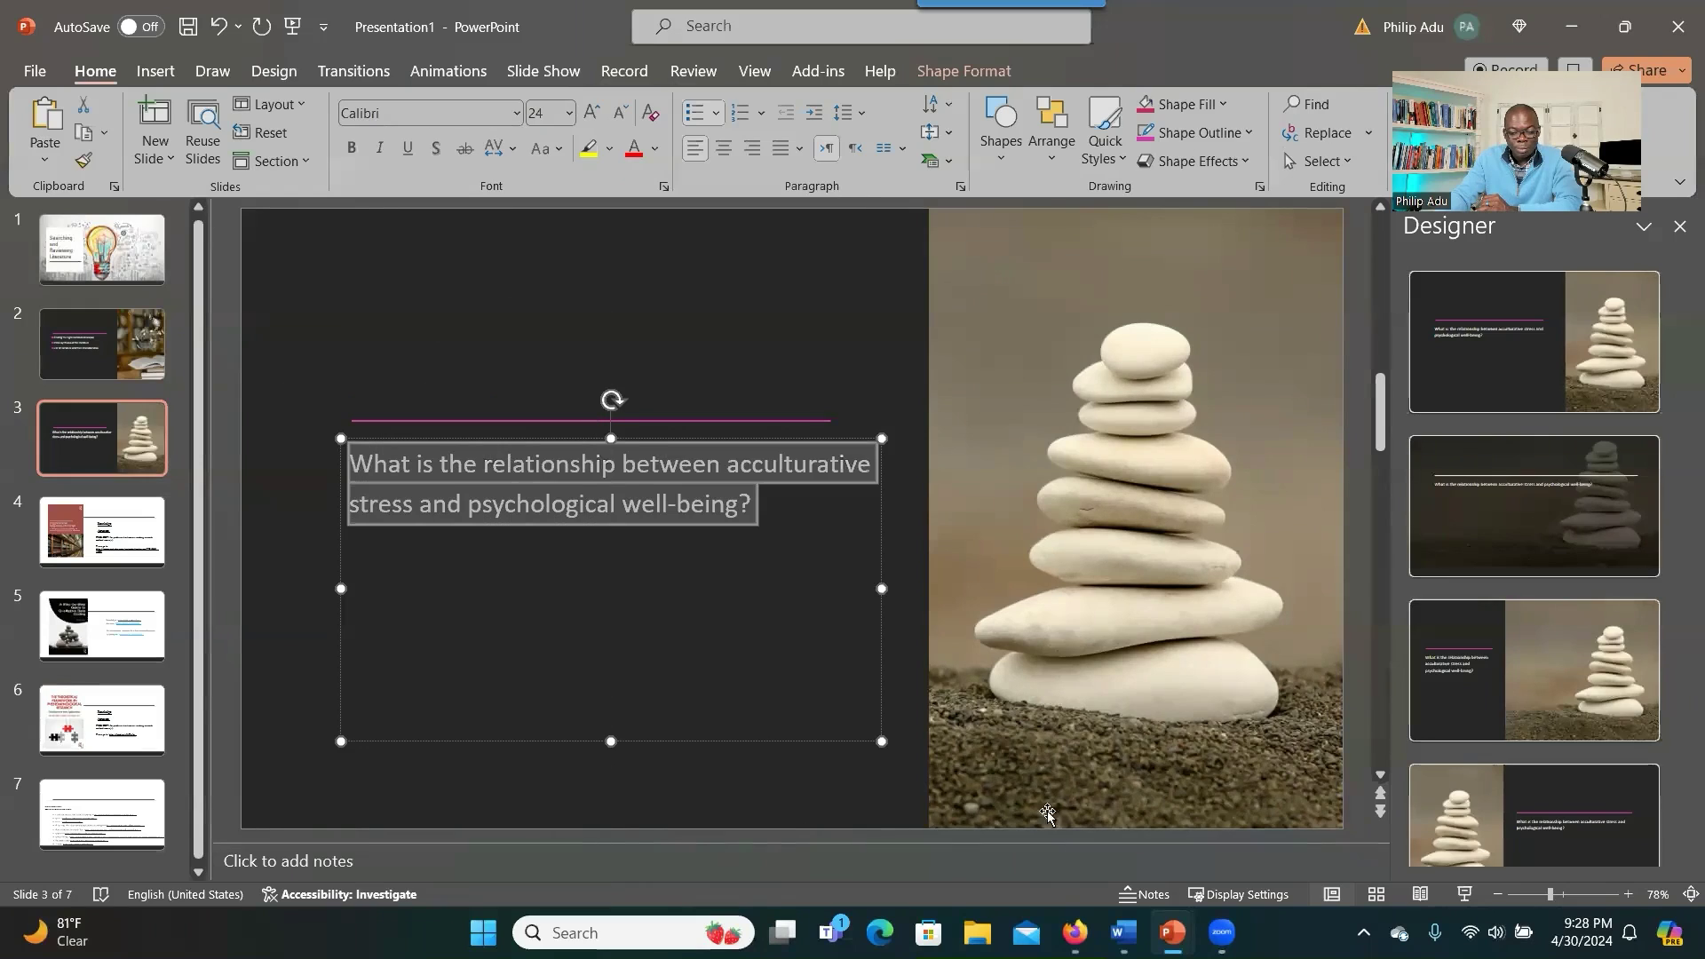
# Switch to Consensus in Firefox and search for "What is the relationship between acculturative stress and psychological well-being?" with Synthesize and Copilot on
pyautogui.moveTo(1073, 930)
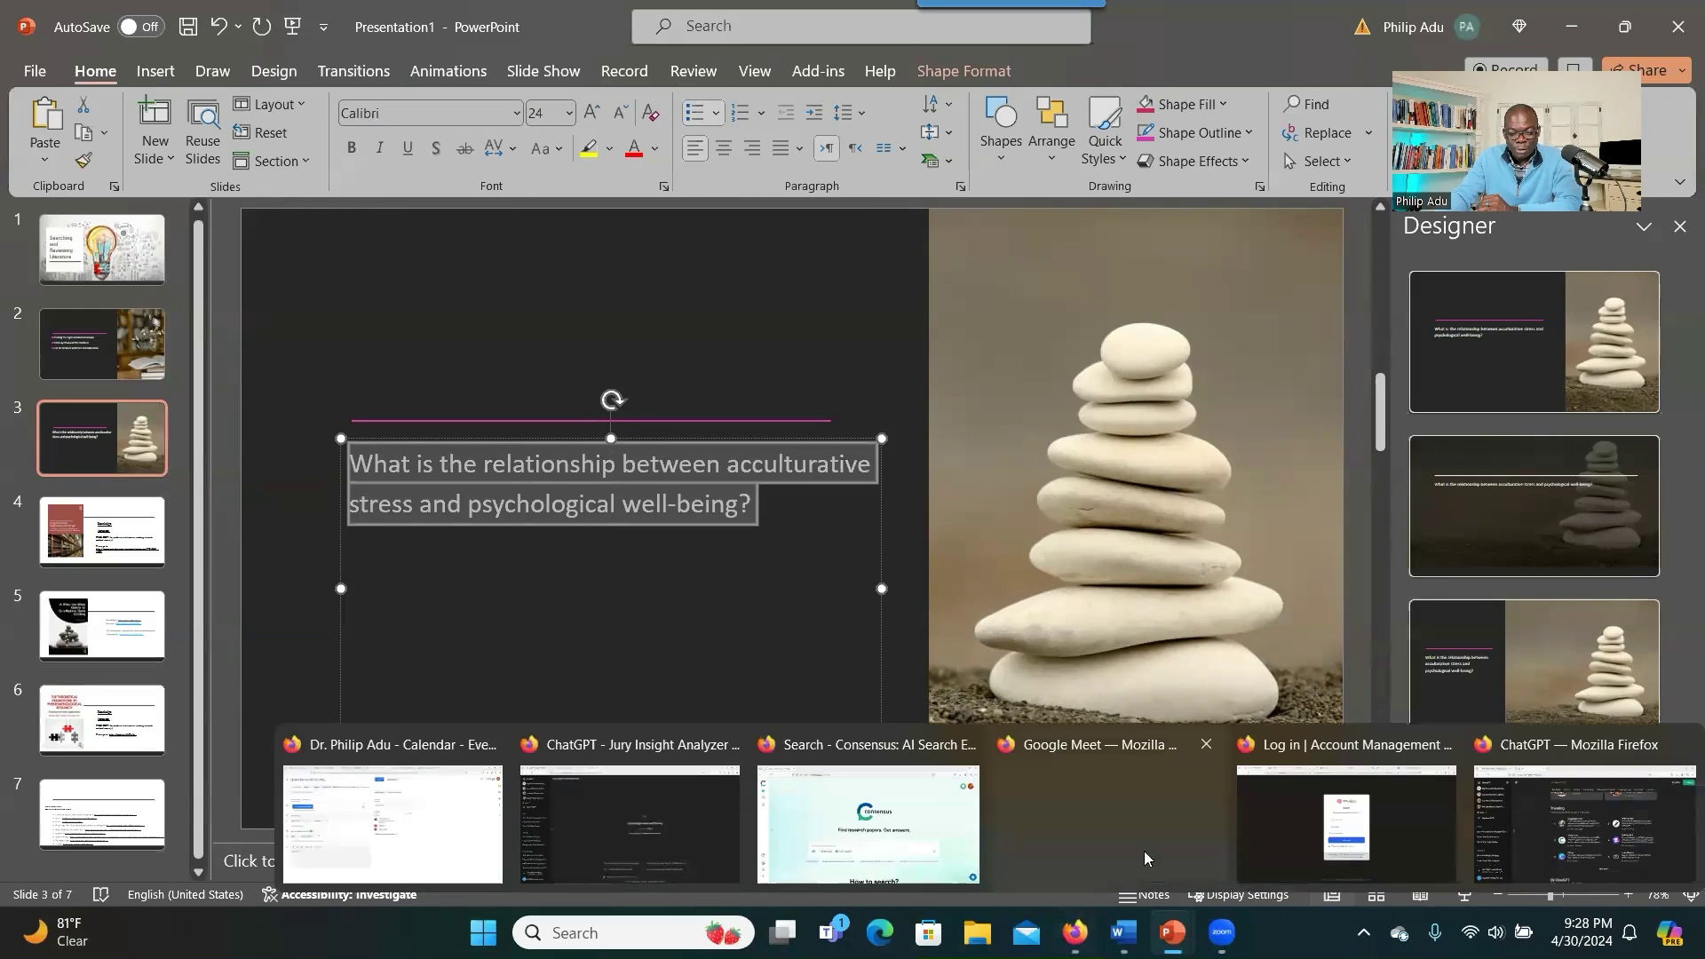
pyautogui.click(868, 826)
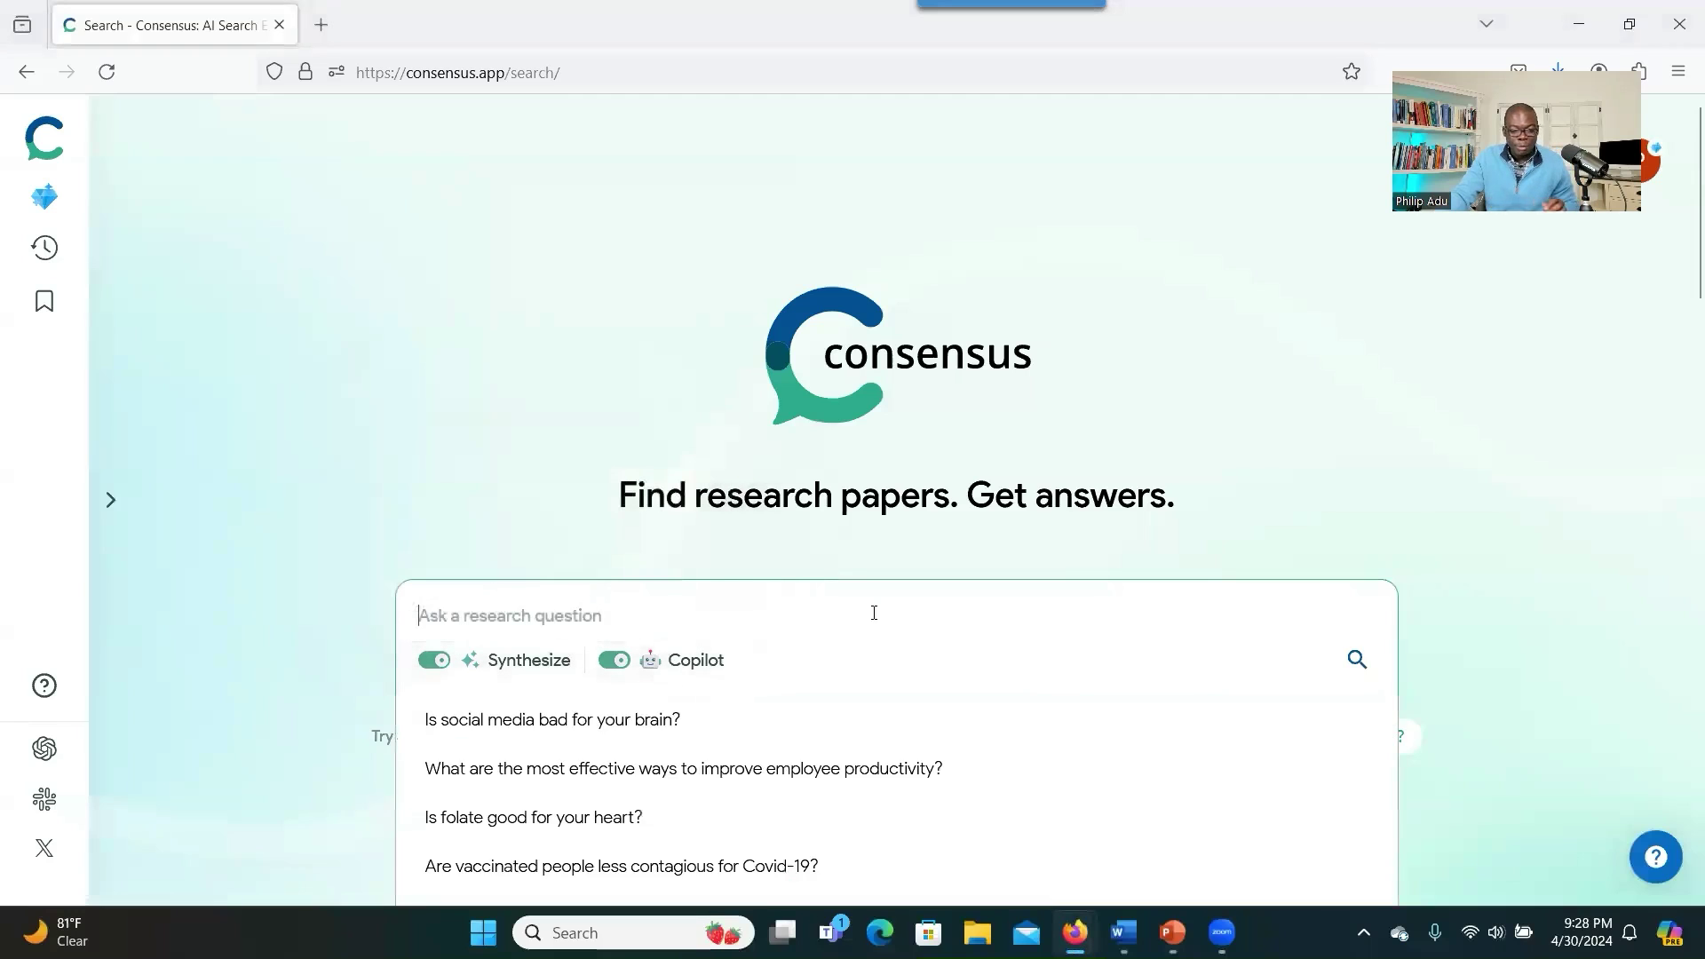
pyautogui.hotkey('ctrl', 'v')
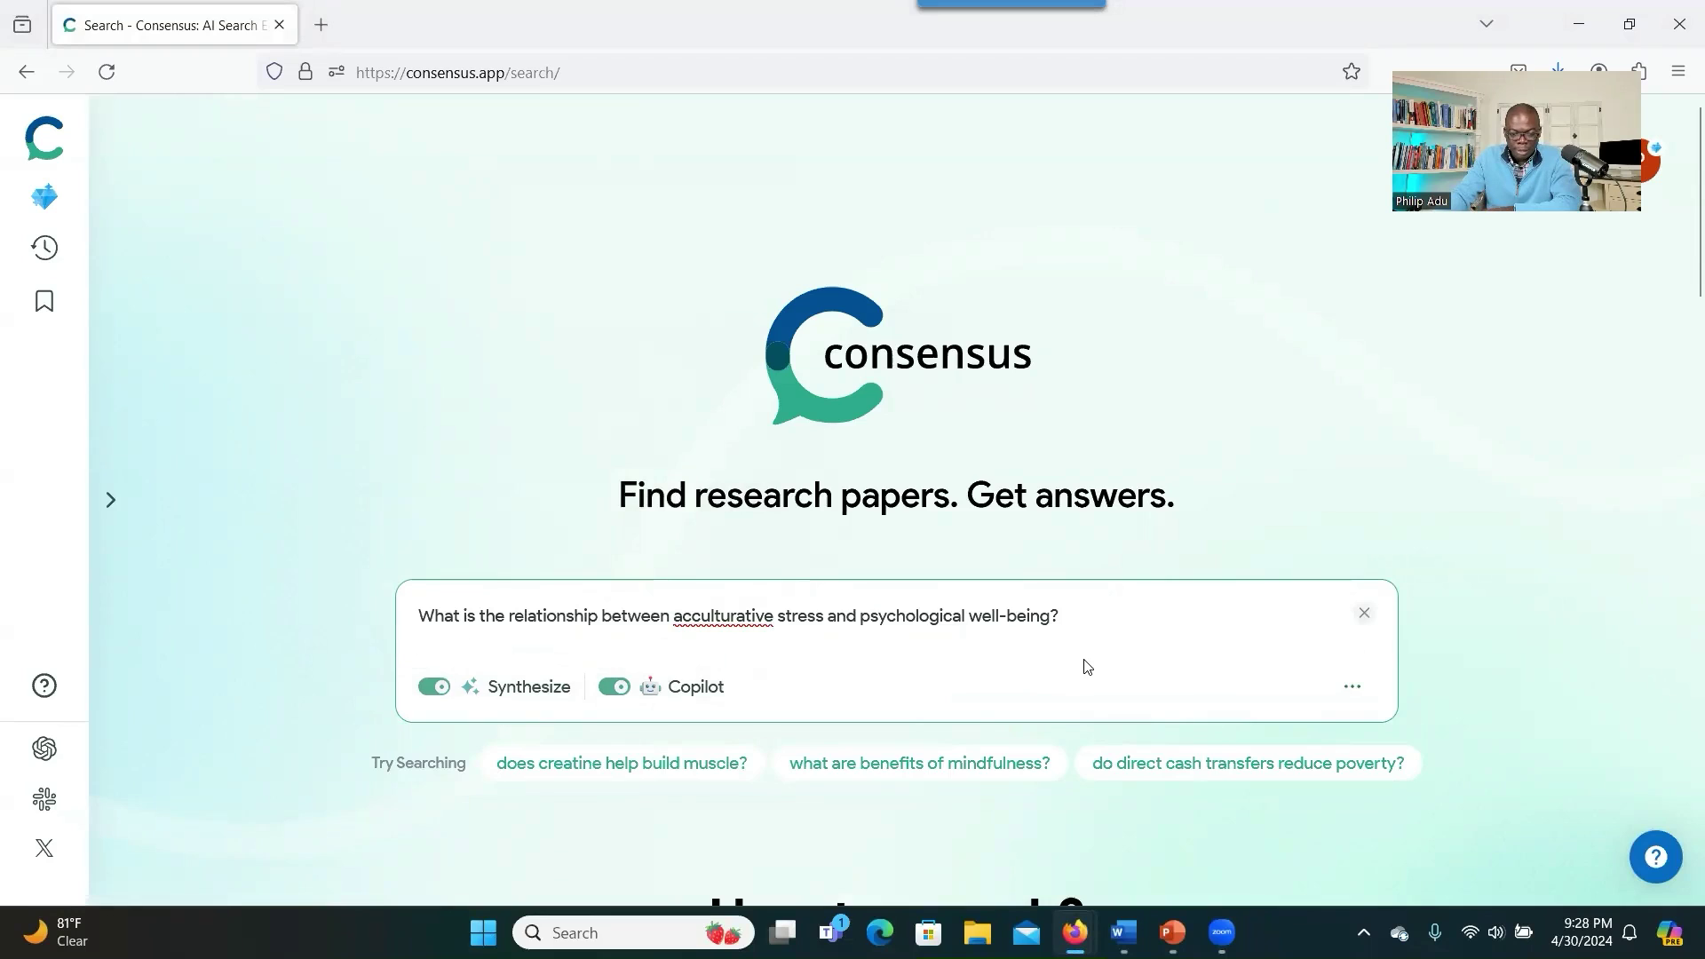
pyautogui.press('Return')
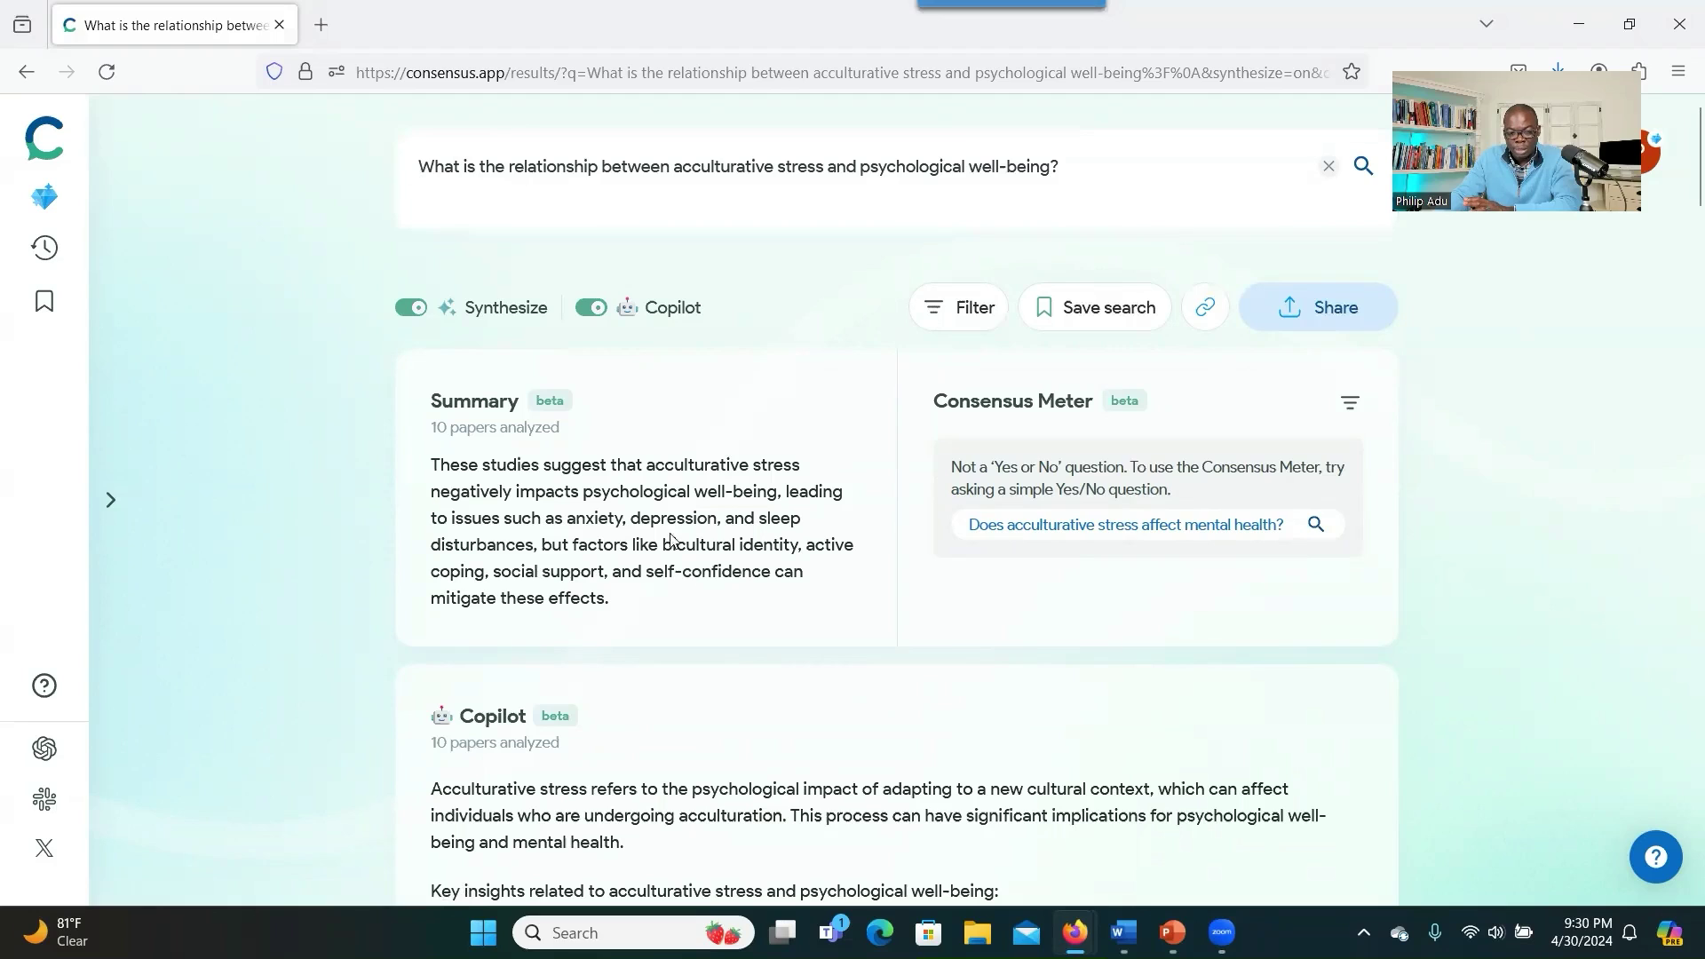
# Read the synthesized summary of the search, highlighting the number of papers analyzed and the summary text
pyautogui.moveTo(427, 433); pyautogui.dragTo(570, 432)
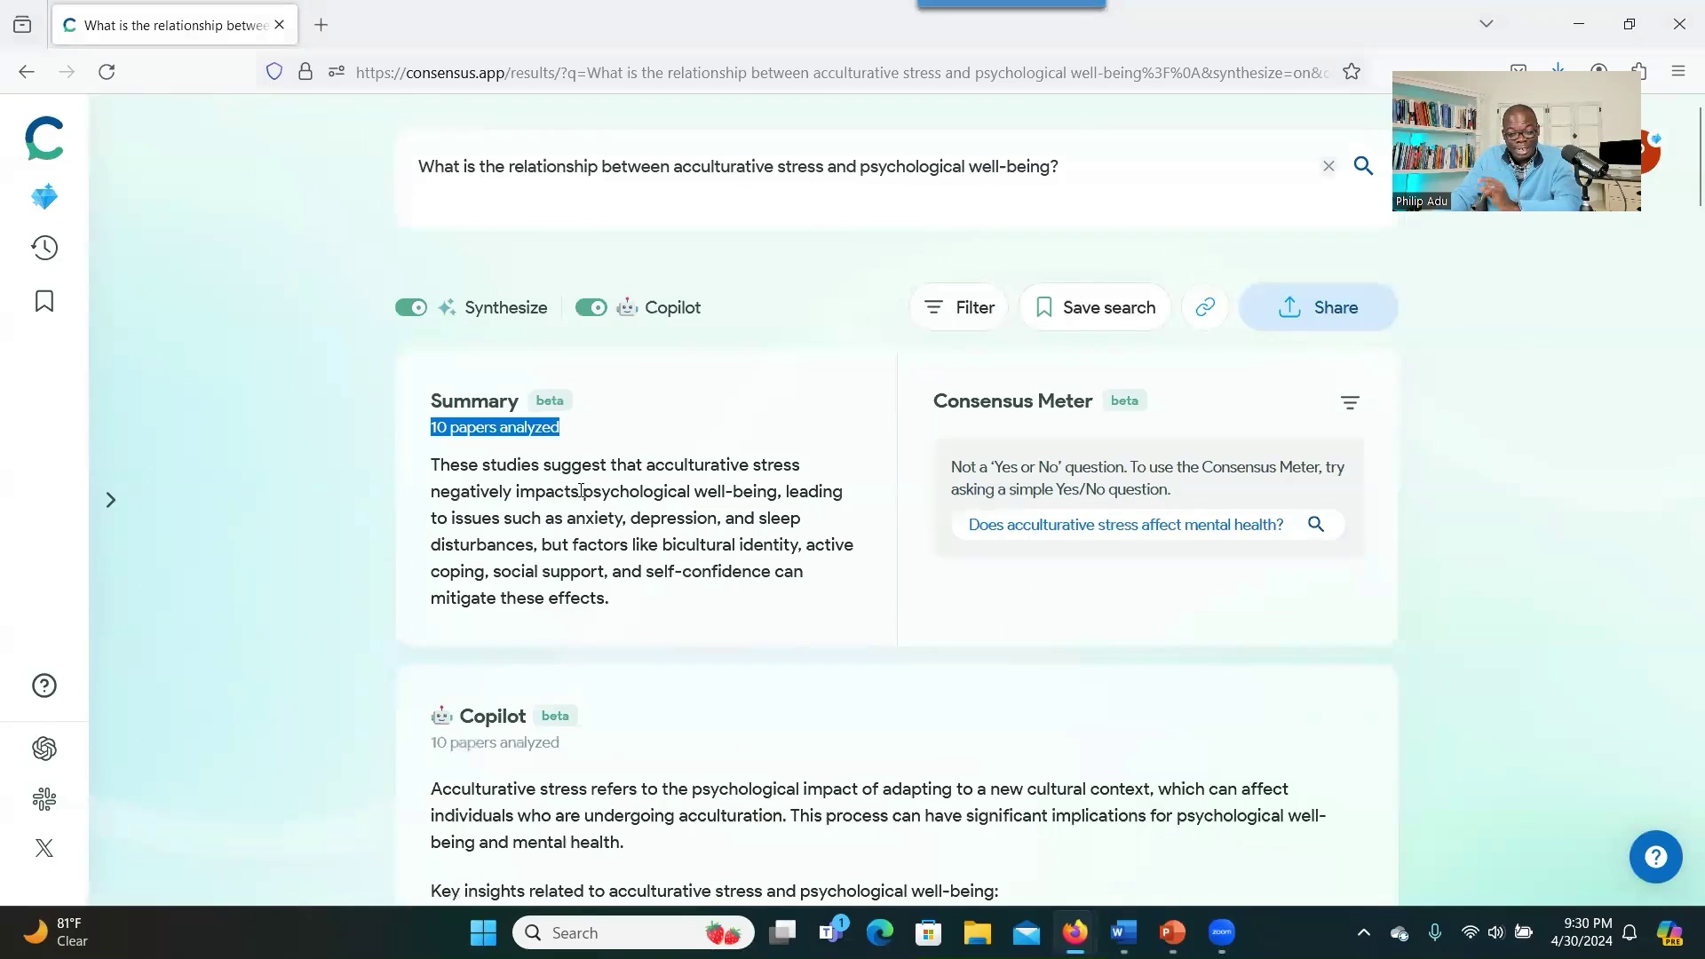
pyautogui.moveTo(441, 465); pyautogui.dragTo(654, 602)
pyautogui.scroll(-1, 621, 500)
pyautogui.scroll(1, 621, 498)
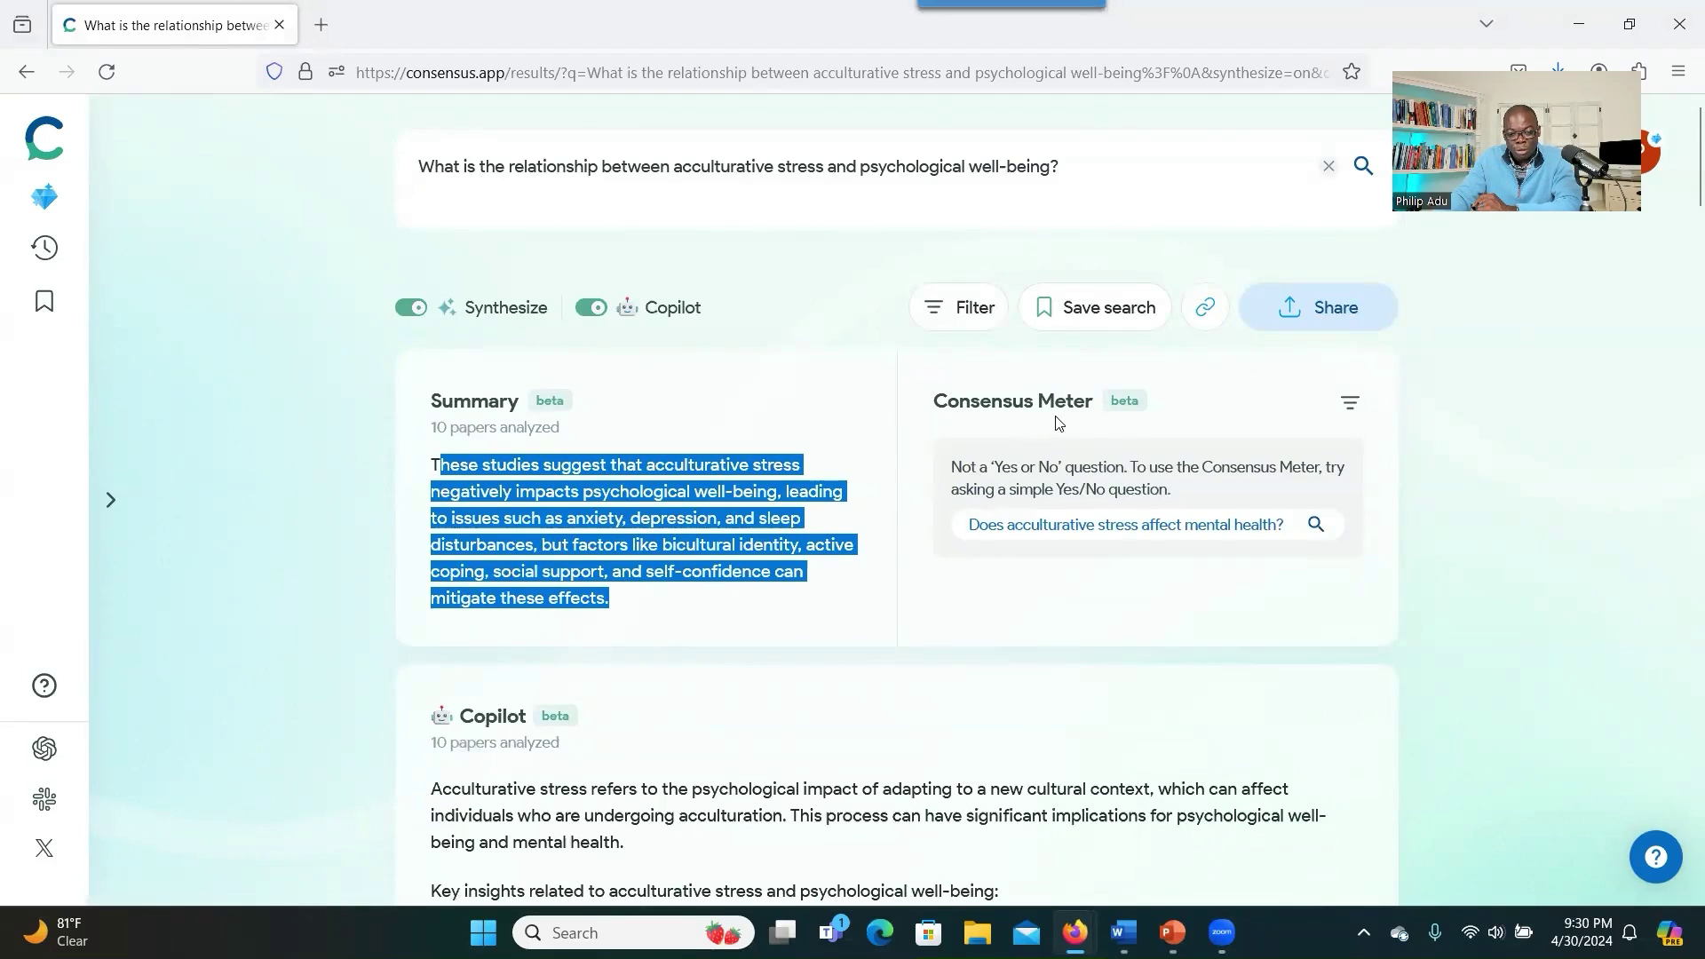
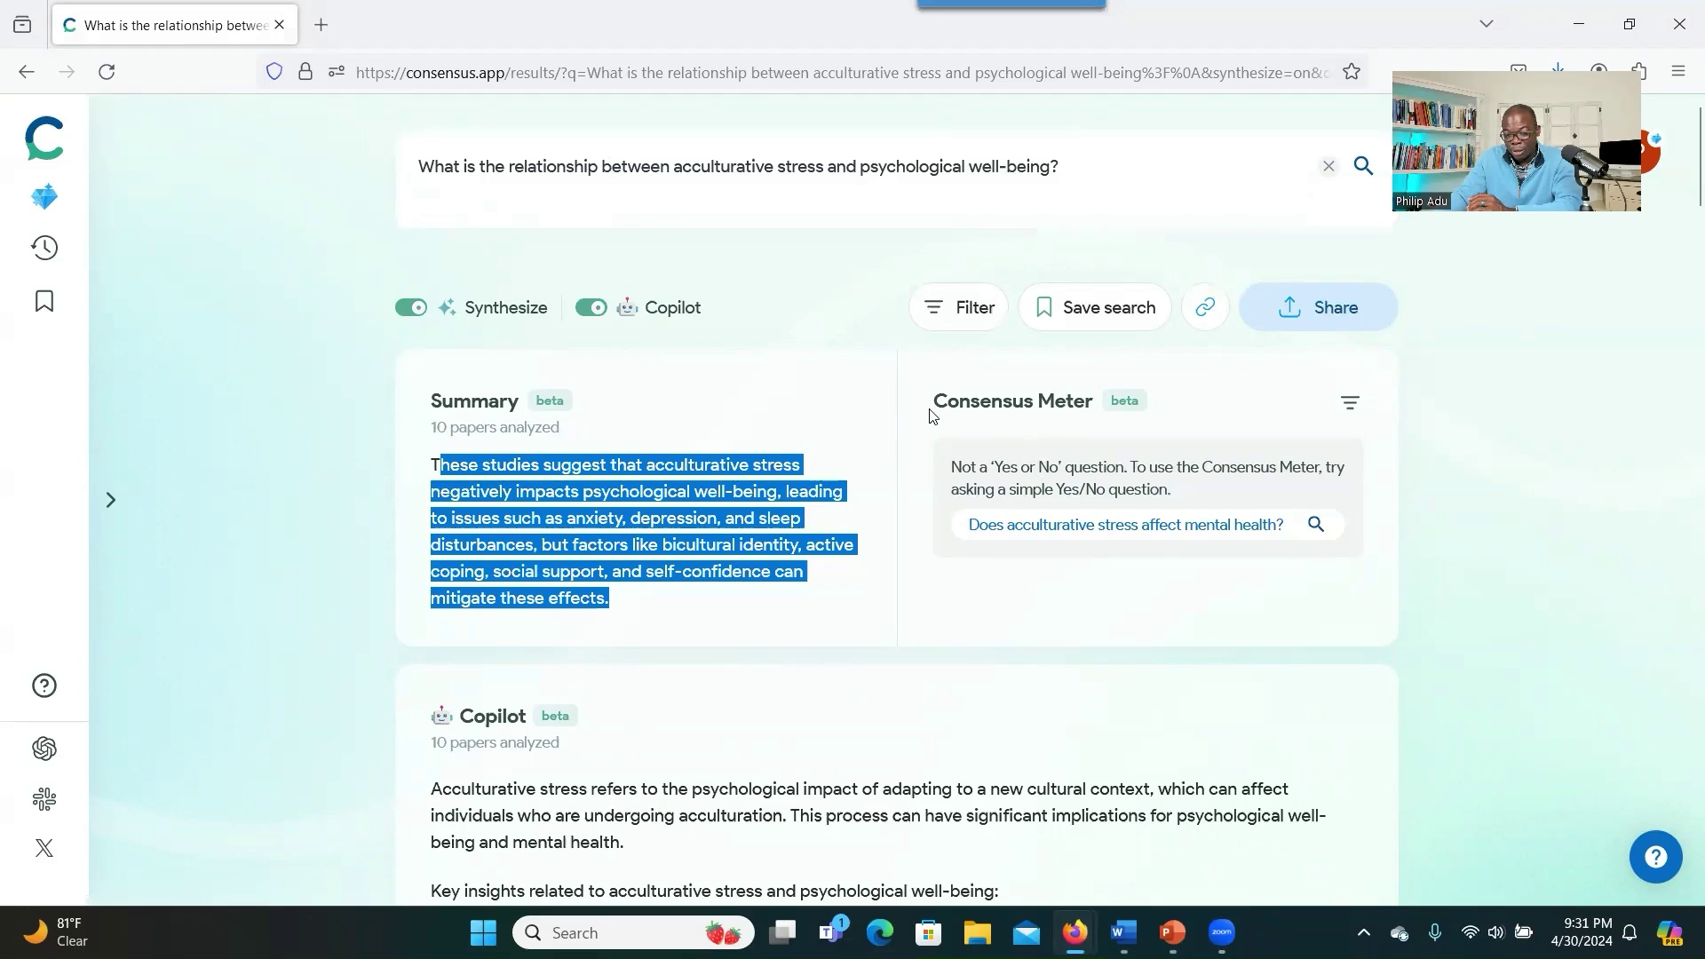
# Read through the Copilot answer, checking its key insights, their numbered source papers and the conclusion
pyautogui.scroll(-2, 926, 419)
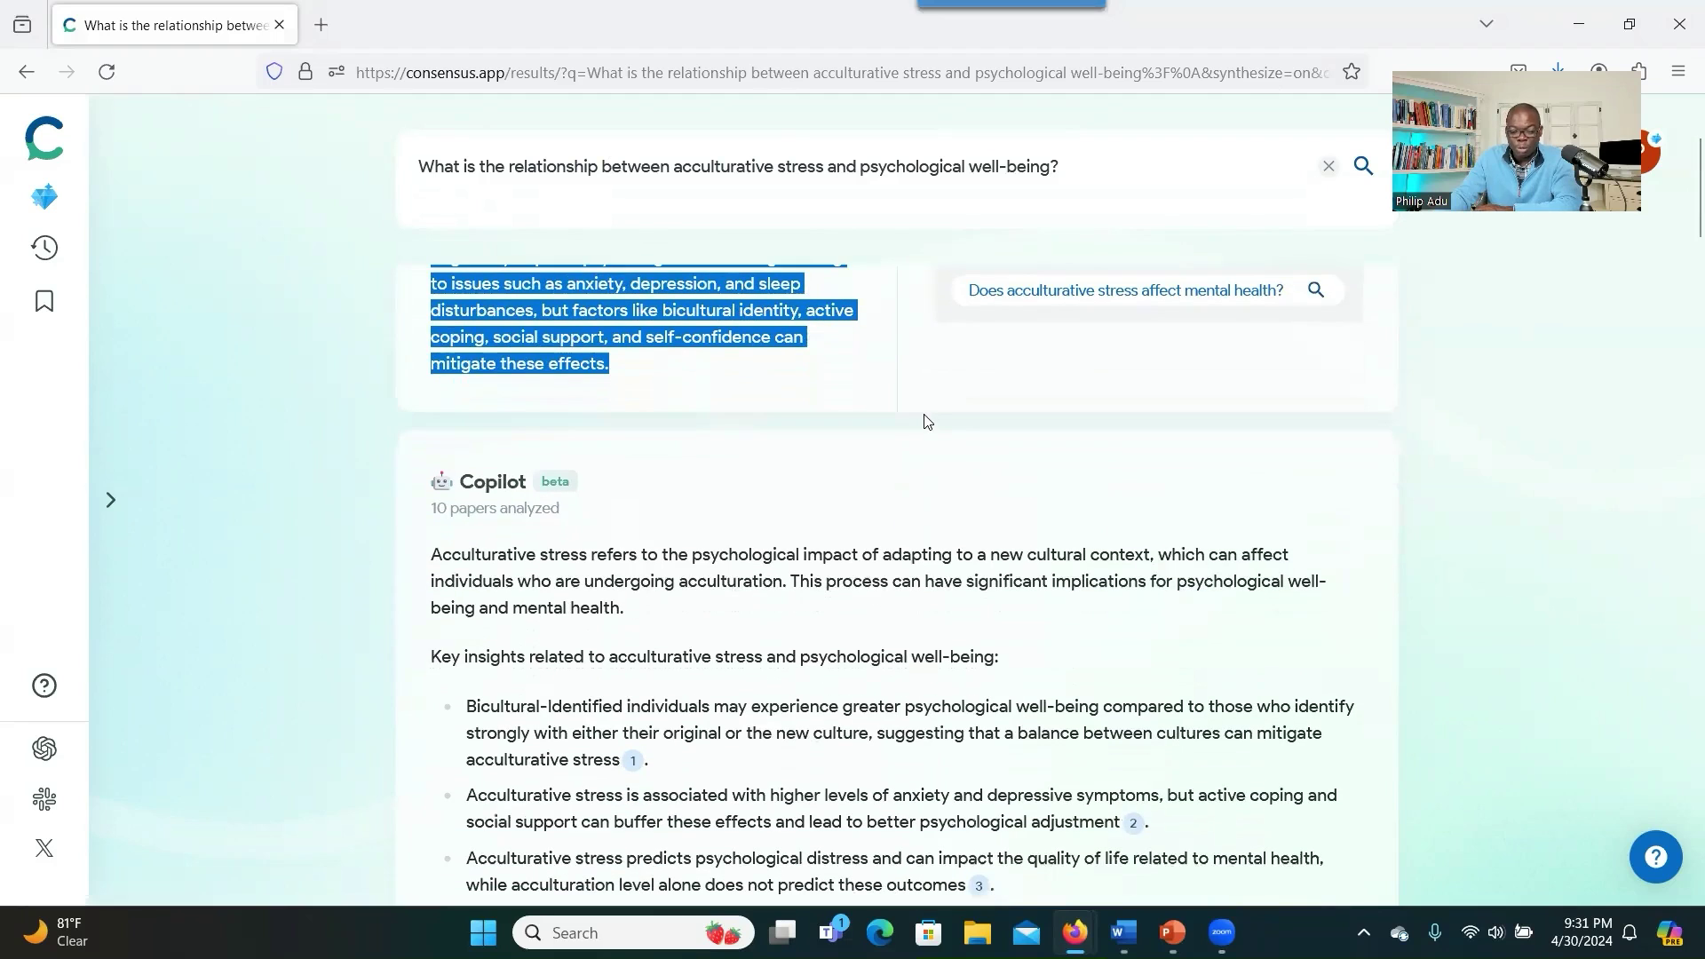
pyautogui.scroll(-2, 511, 501)
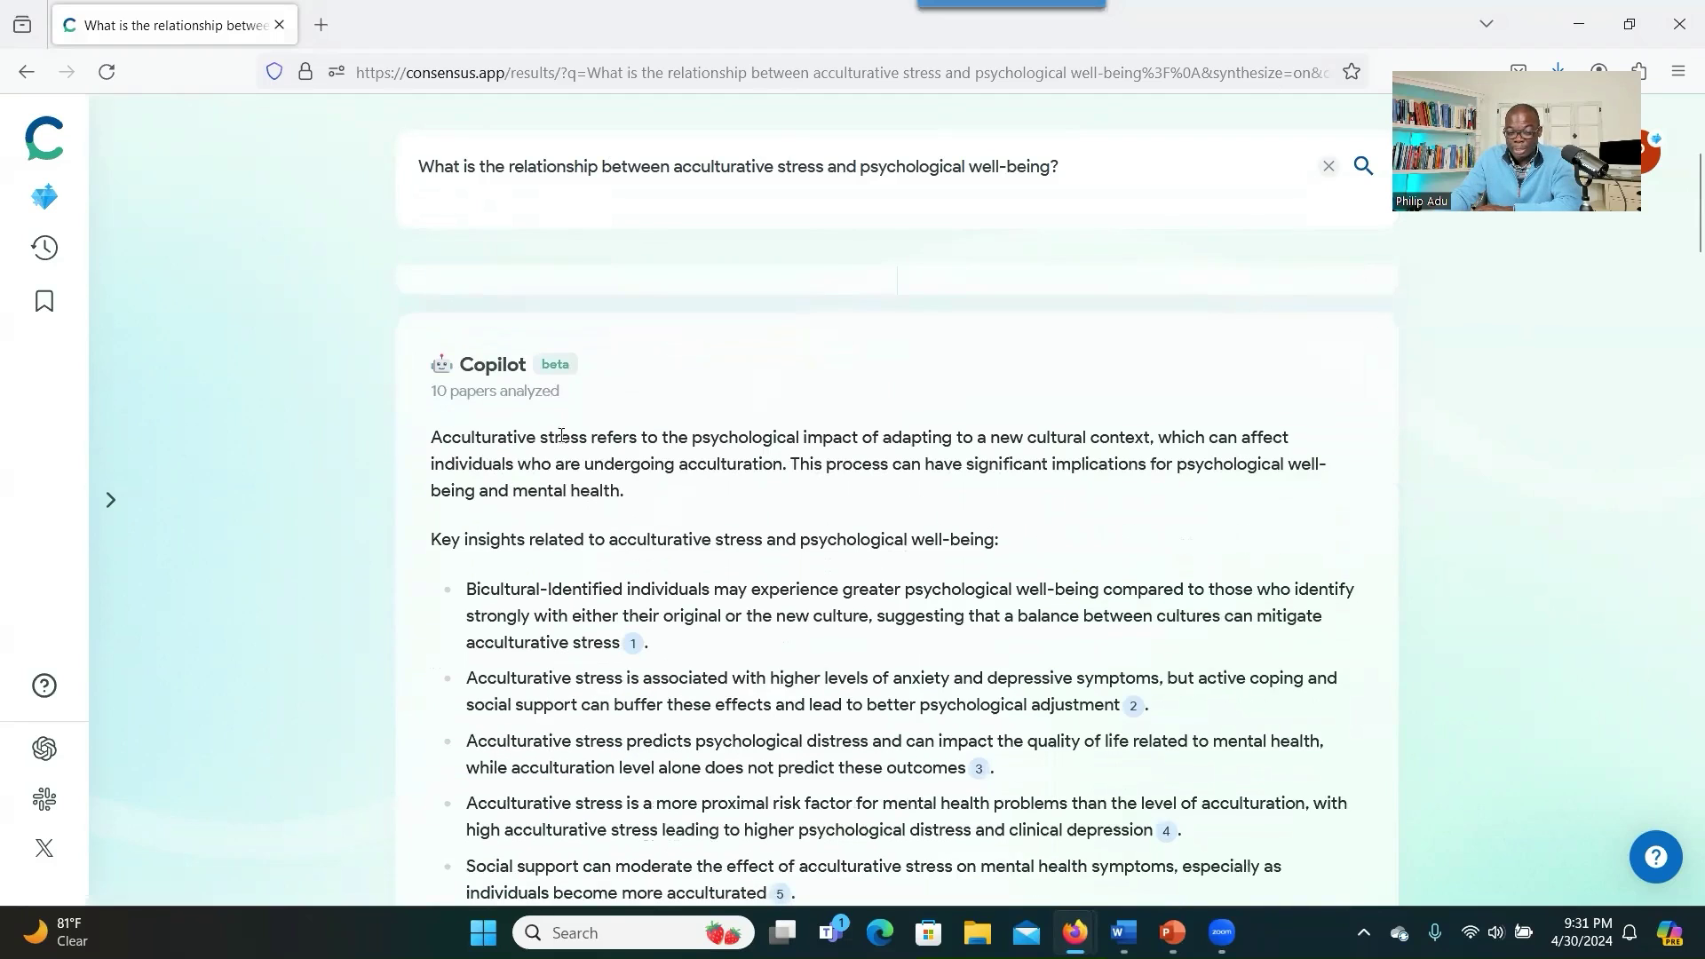
pyautogui.scroll(-4, 569, 526)
pyautogui.scroll(2, 568, 514)
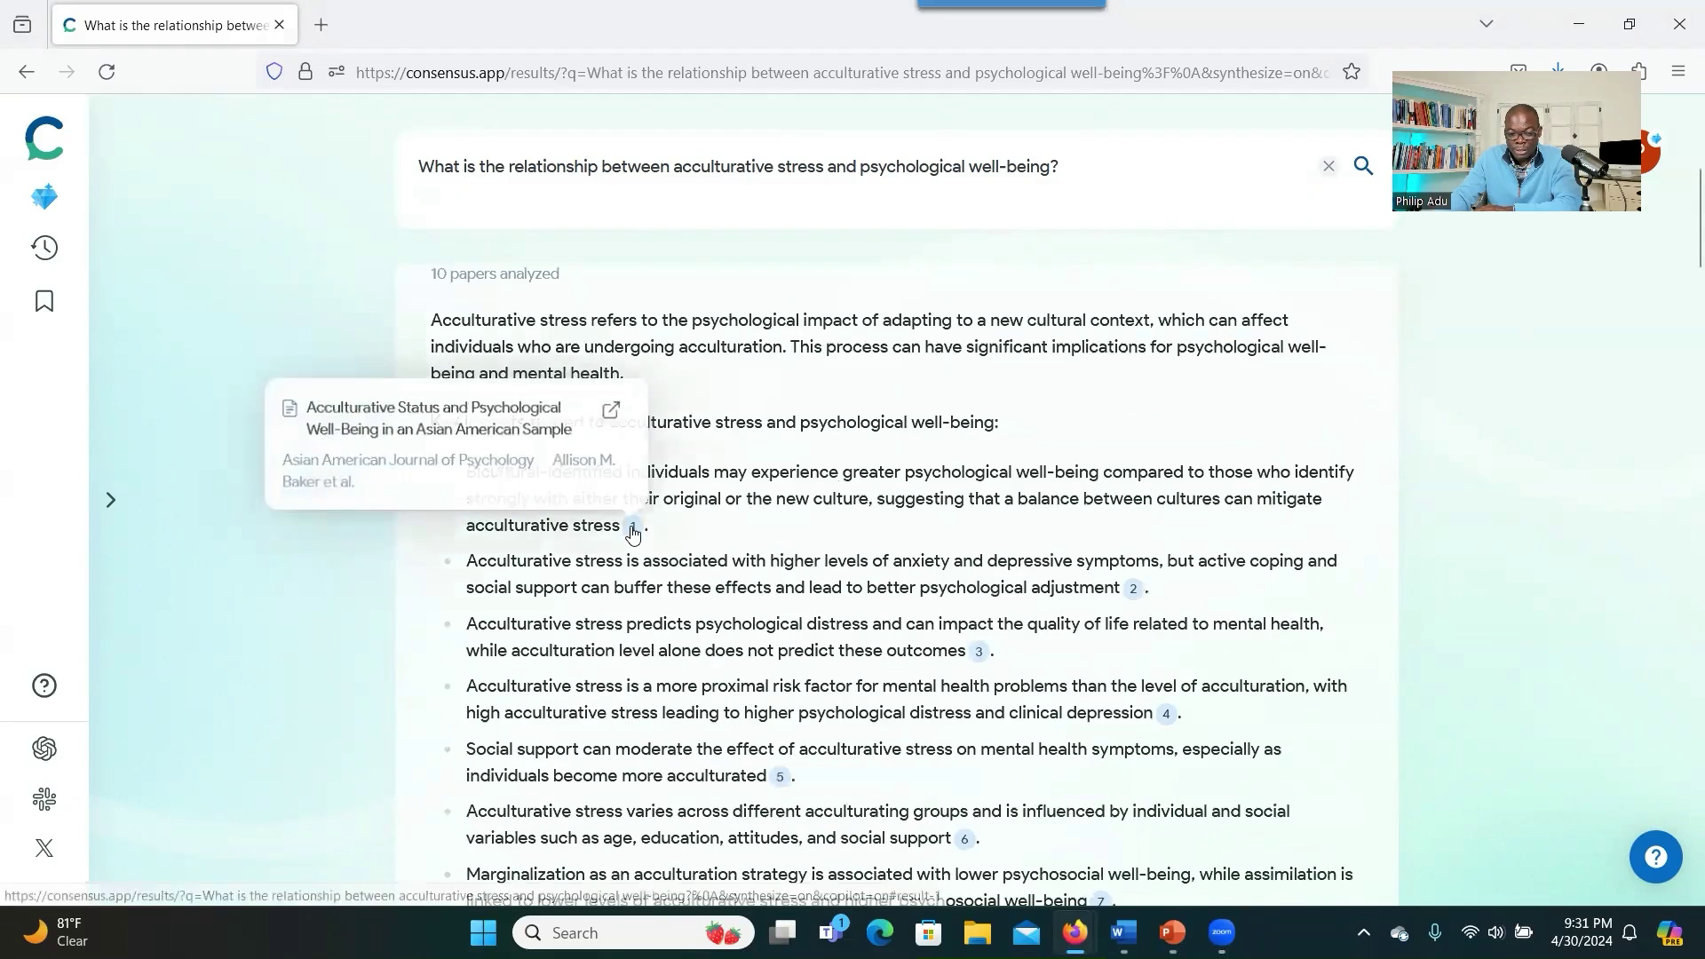
pyautogui.moveTo(828, 471); pyautogui.dragTo(852, 498)
pyautogui.scroll(-2, 852, 498)
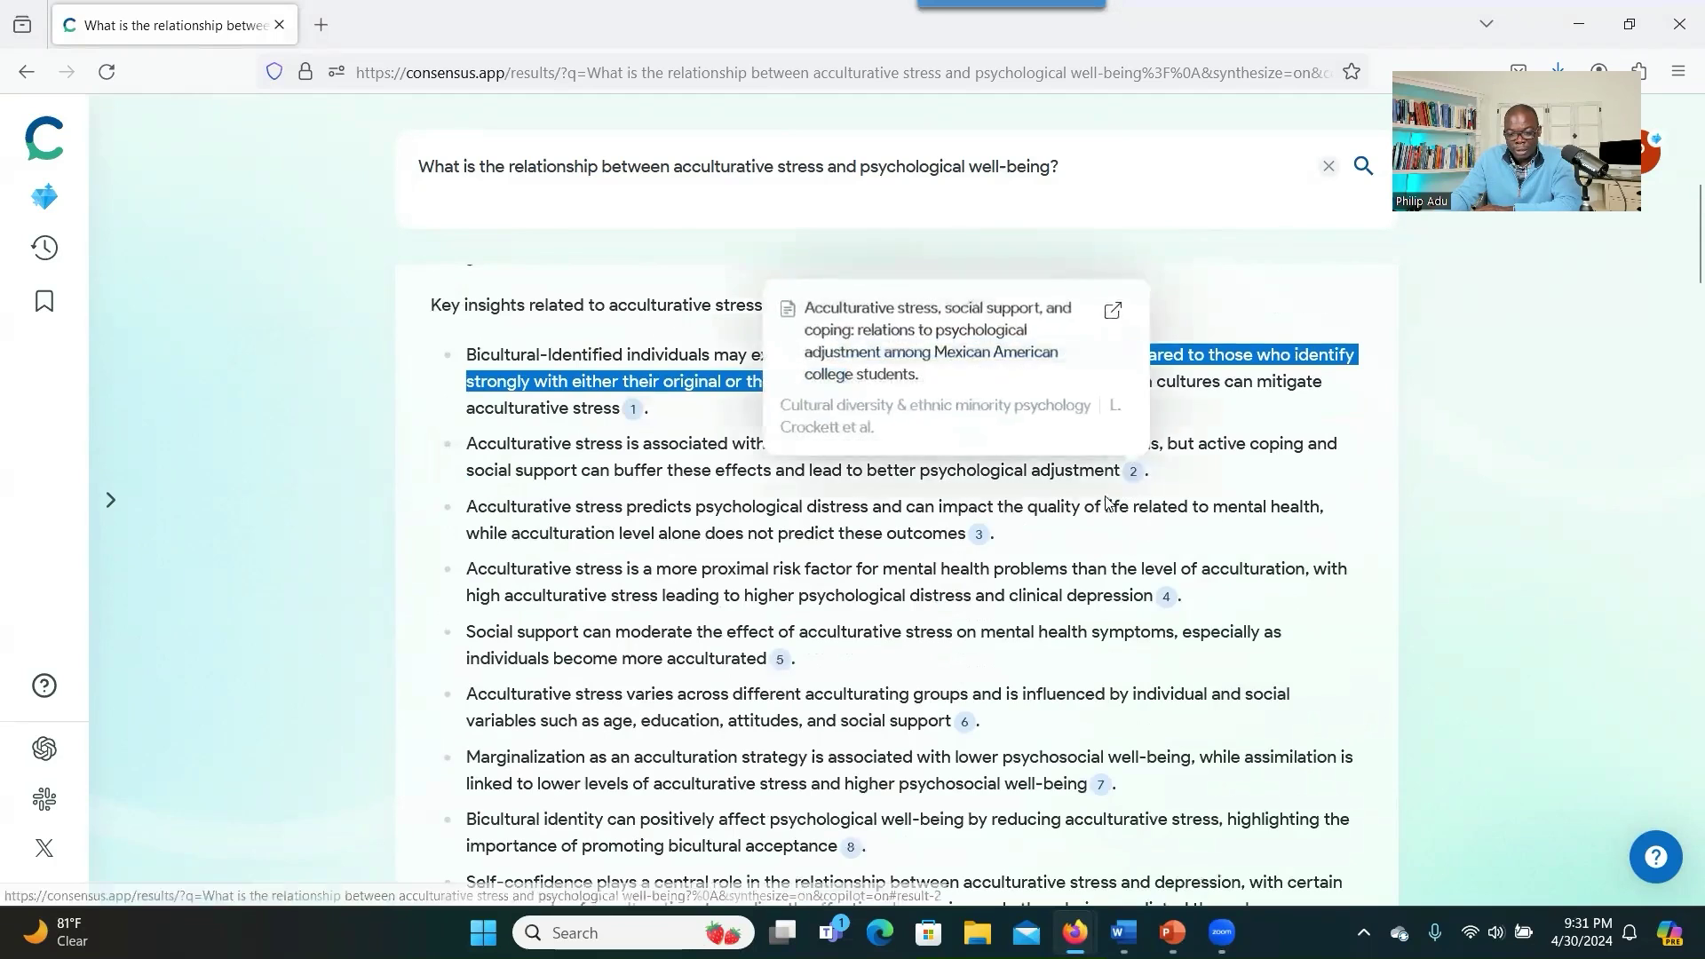
pyautogui.scroll(-2, 826, 684)
pyautogui.scroll(-2, 826, 684)
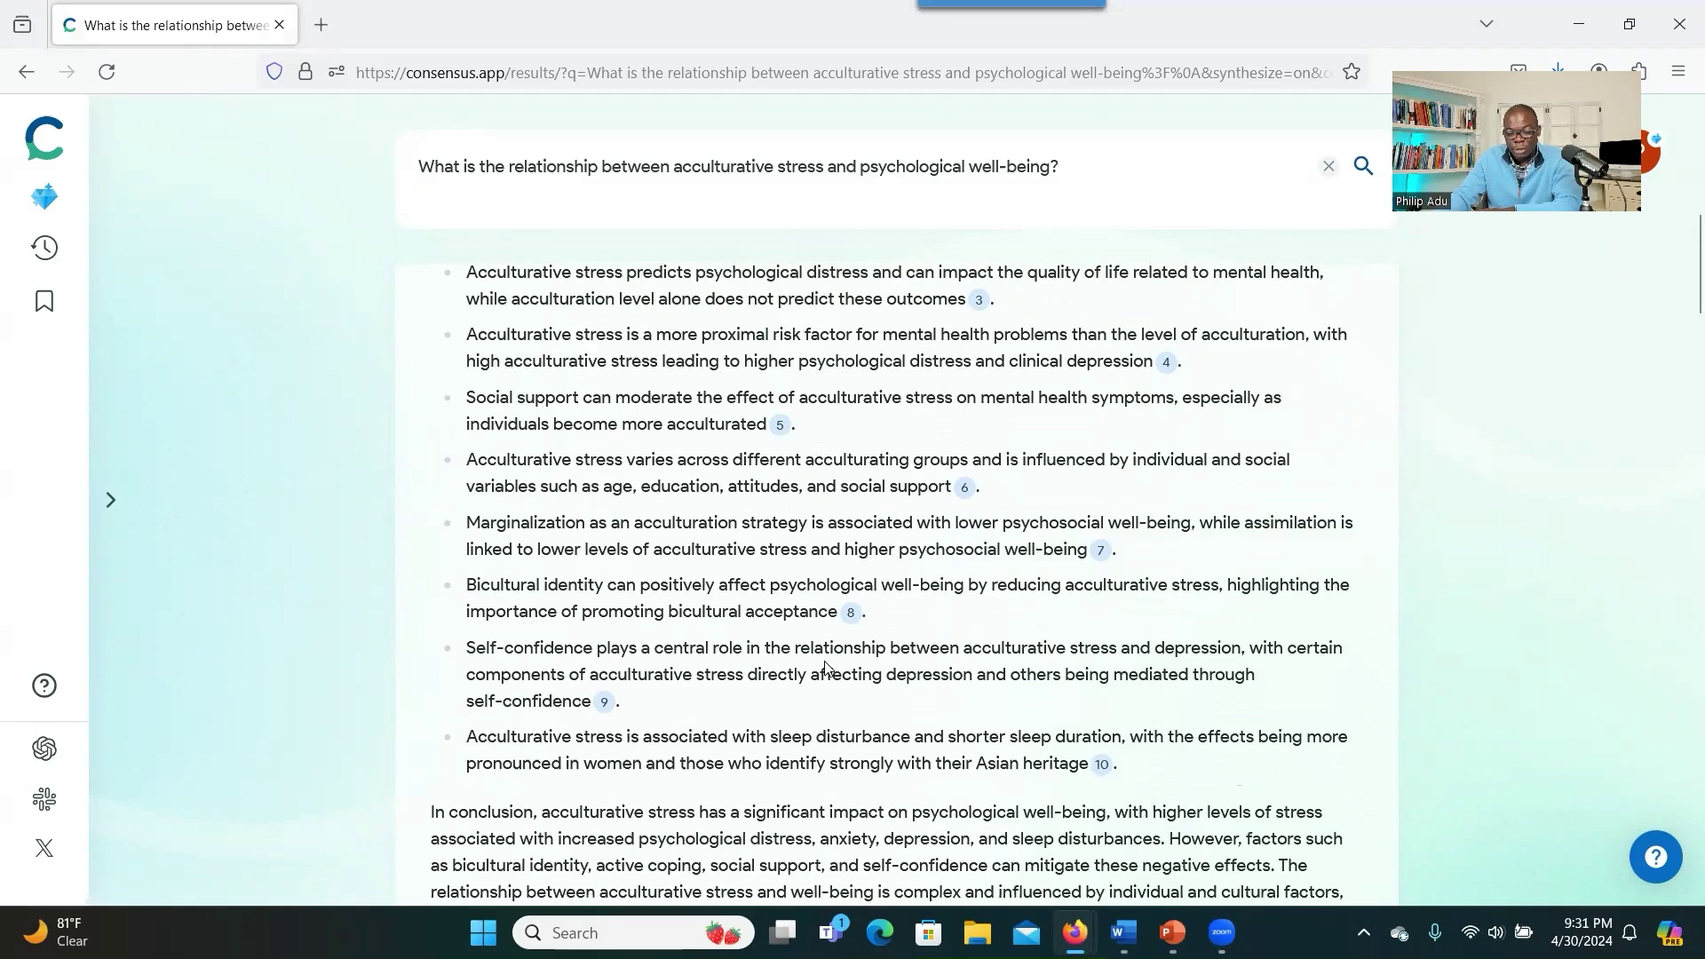
pyautogui.scroll(-10, 826, 668)
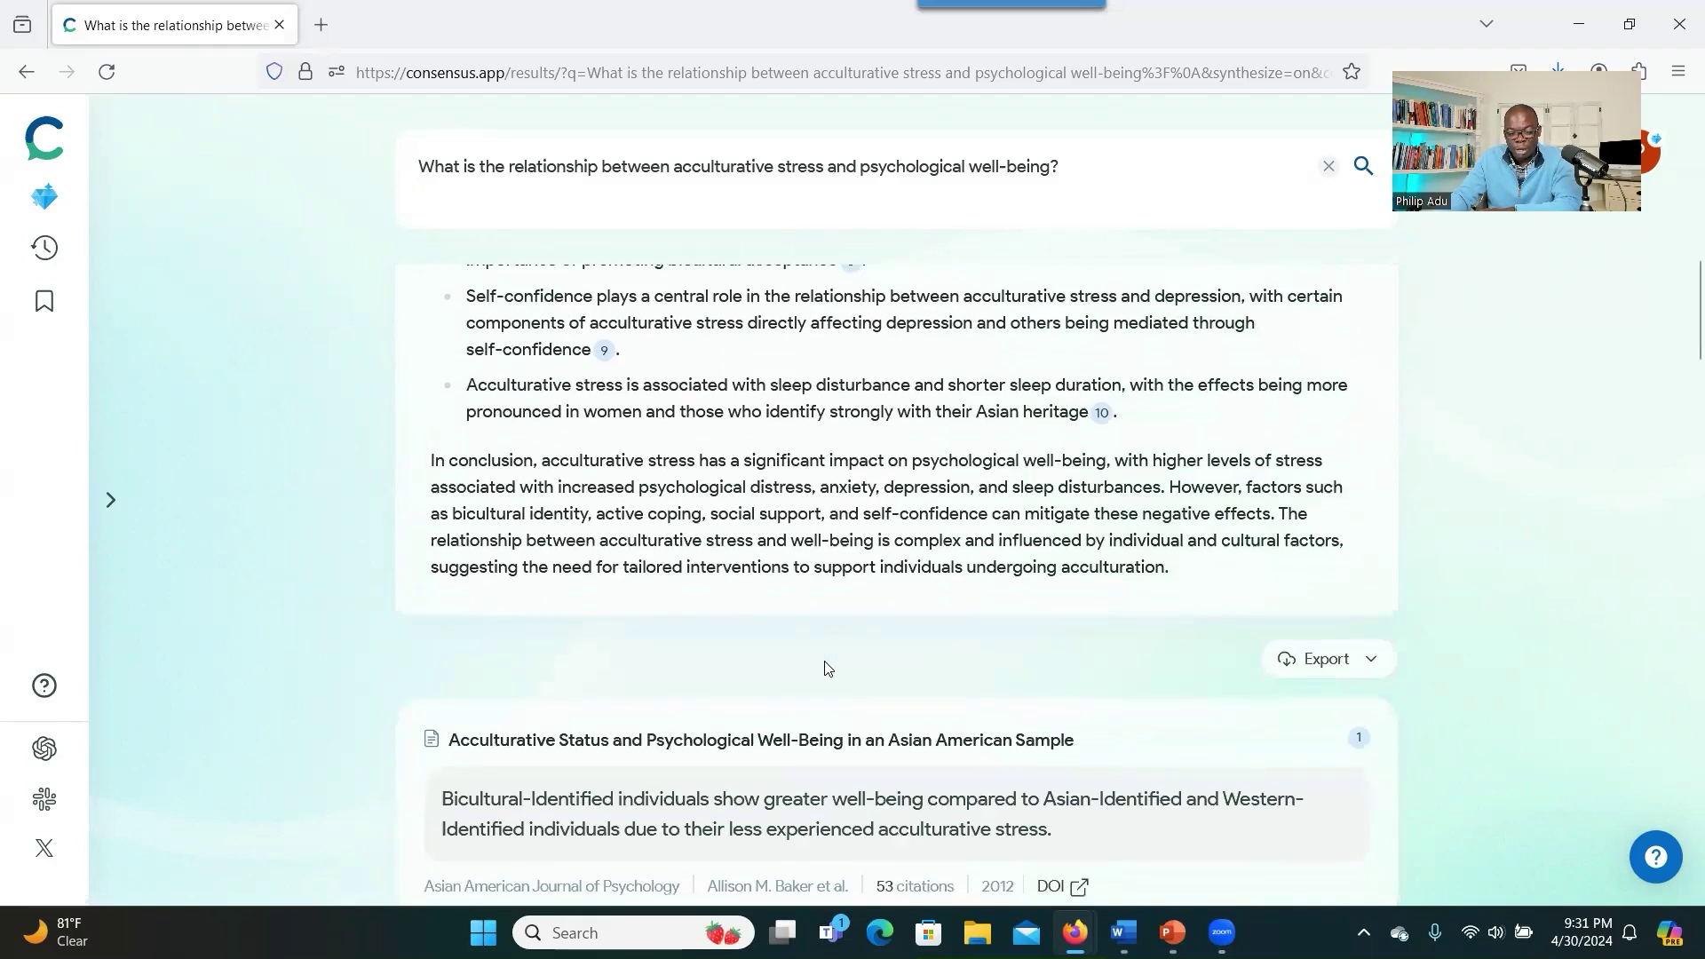
# Check the study type of the first paper in the results and expand its Study Snapshot
pyautogui.scroll(1, 826, 668)
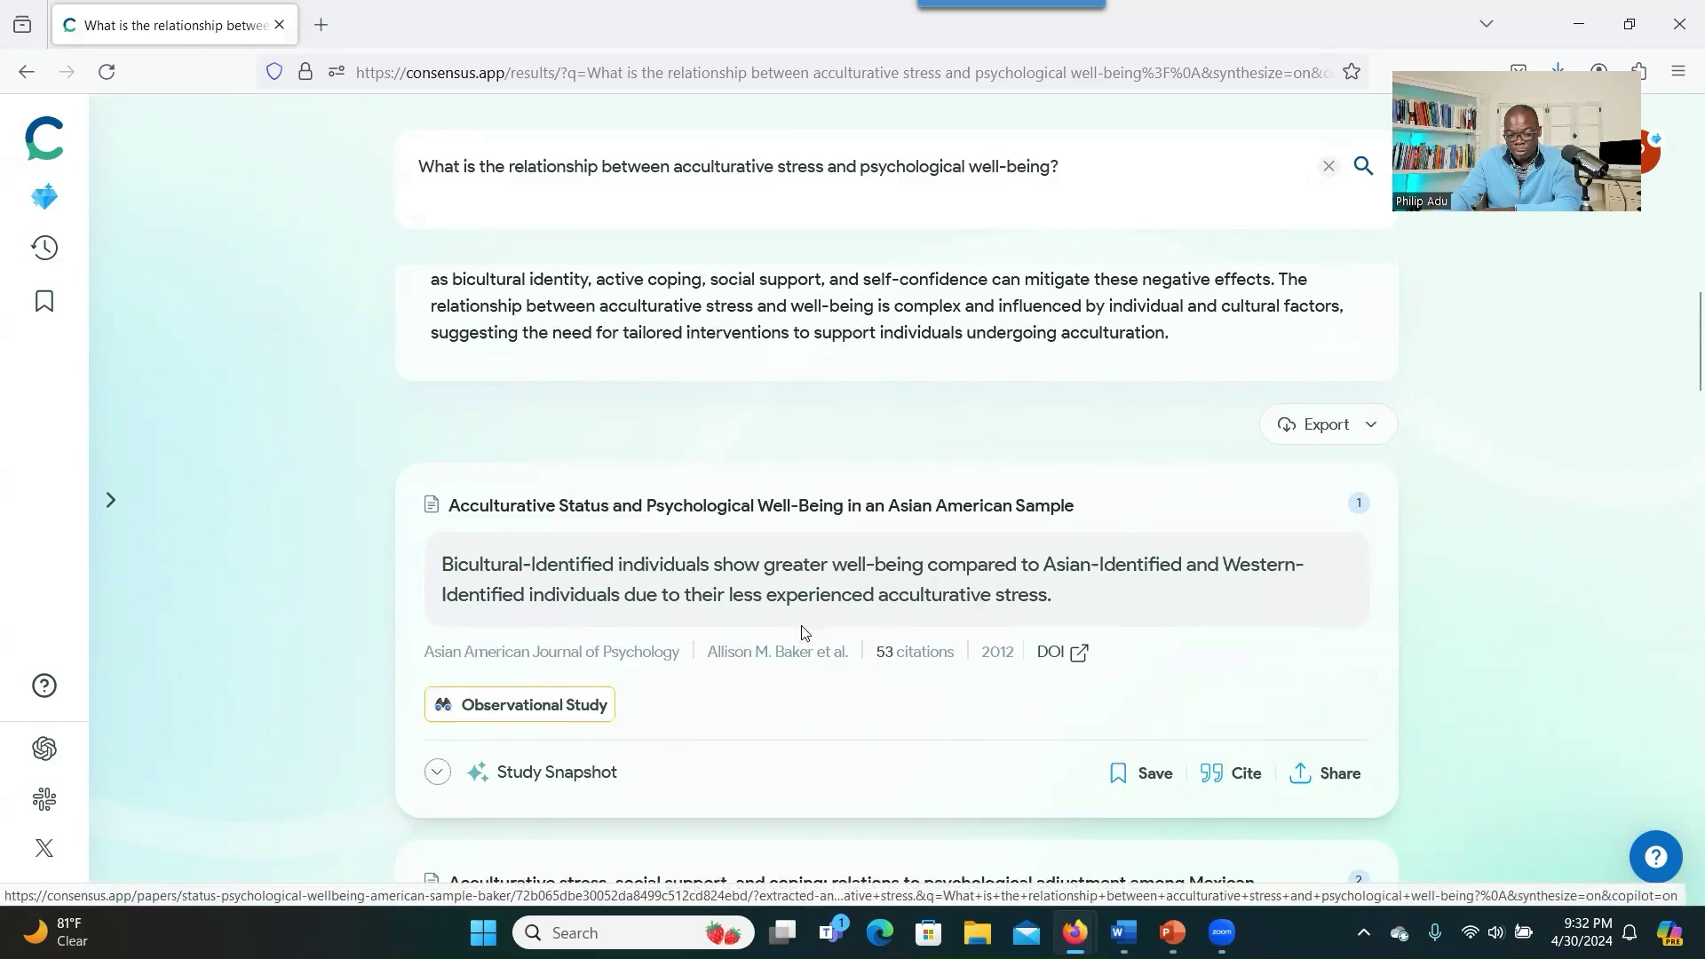
pyautogui.moveTo(608, 701)
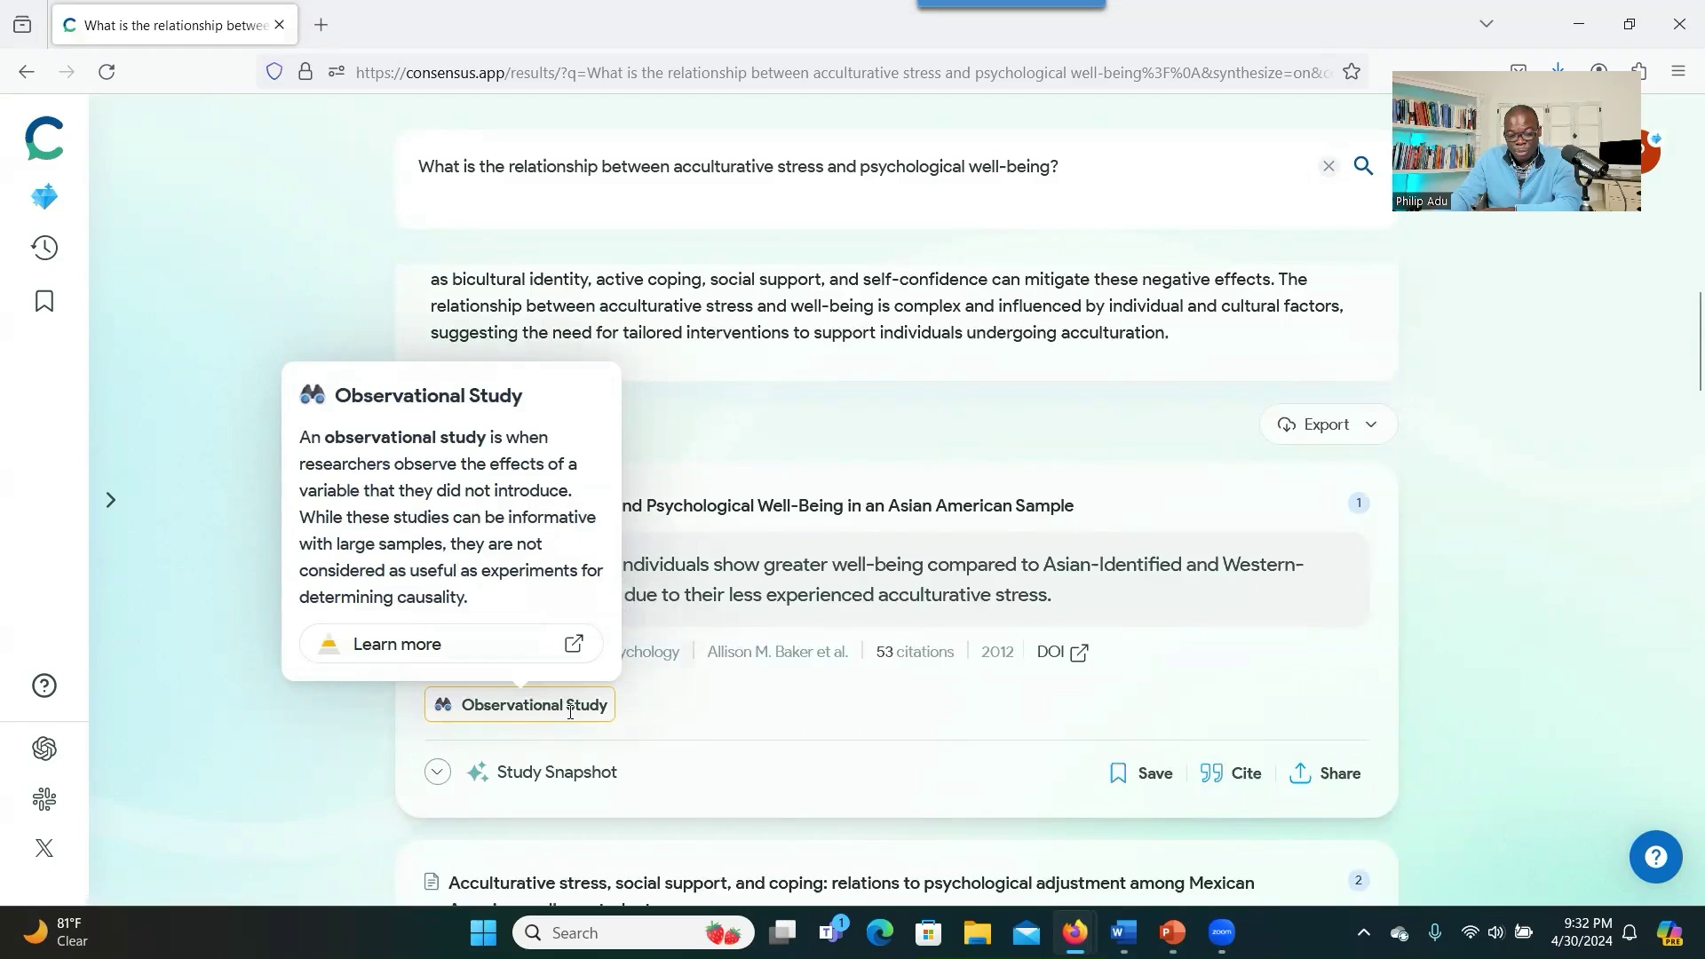
pyautogui.moveTo(555, 783)
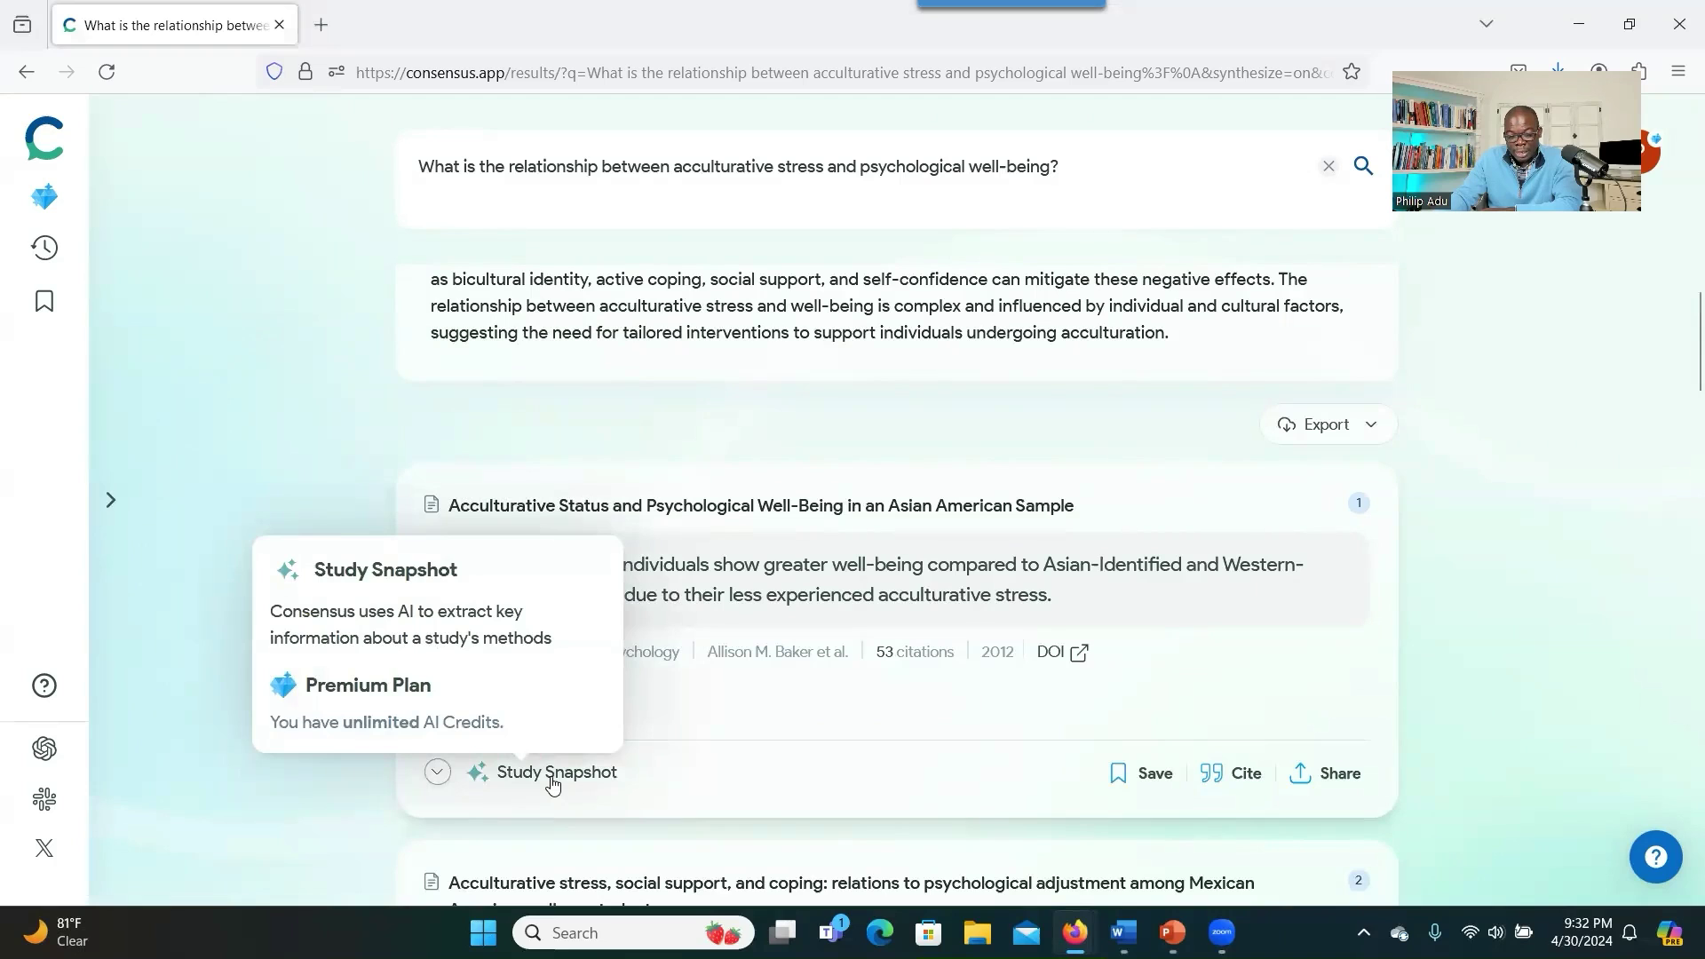
pyautogui.click(551, 781)
pyautogui.scroll(-3, 559, 764)
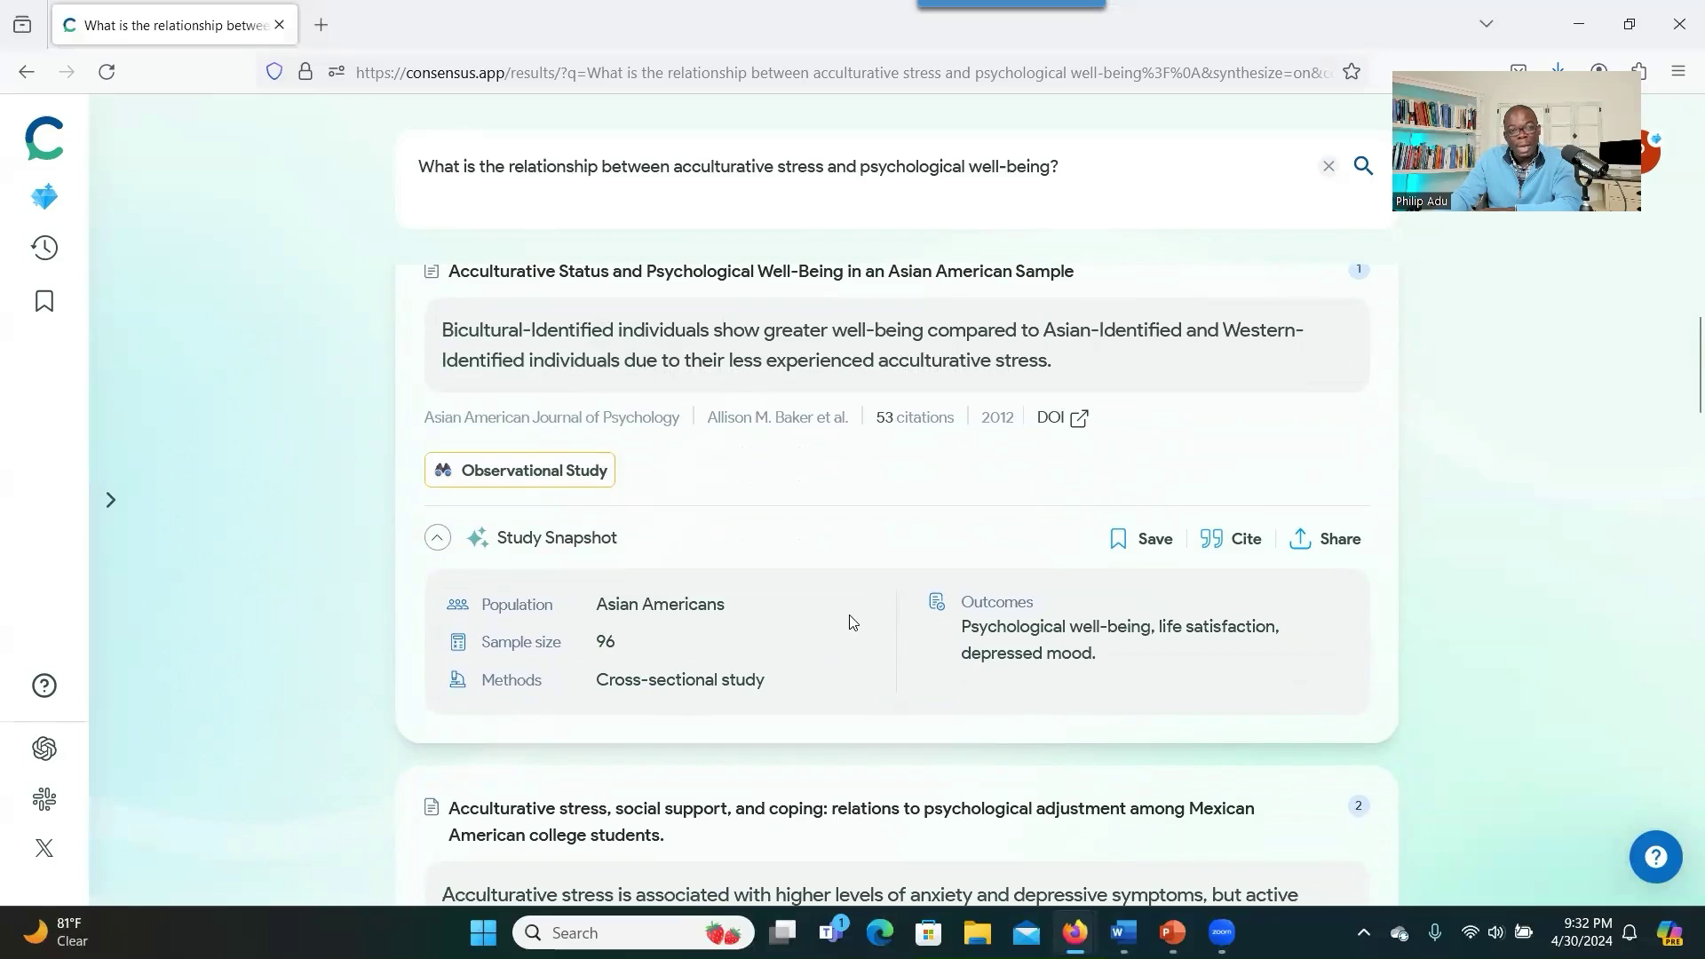
# View the file formats offered for exporting the search results
pyautogui.scroll(4, 849, 621)
pyautogui.click(1348, 549)
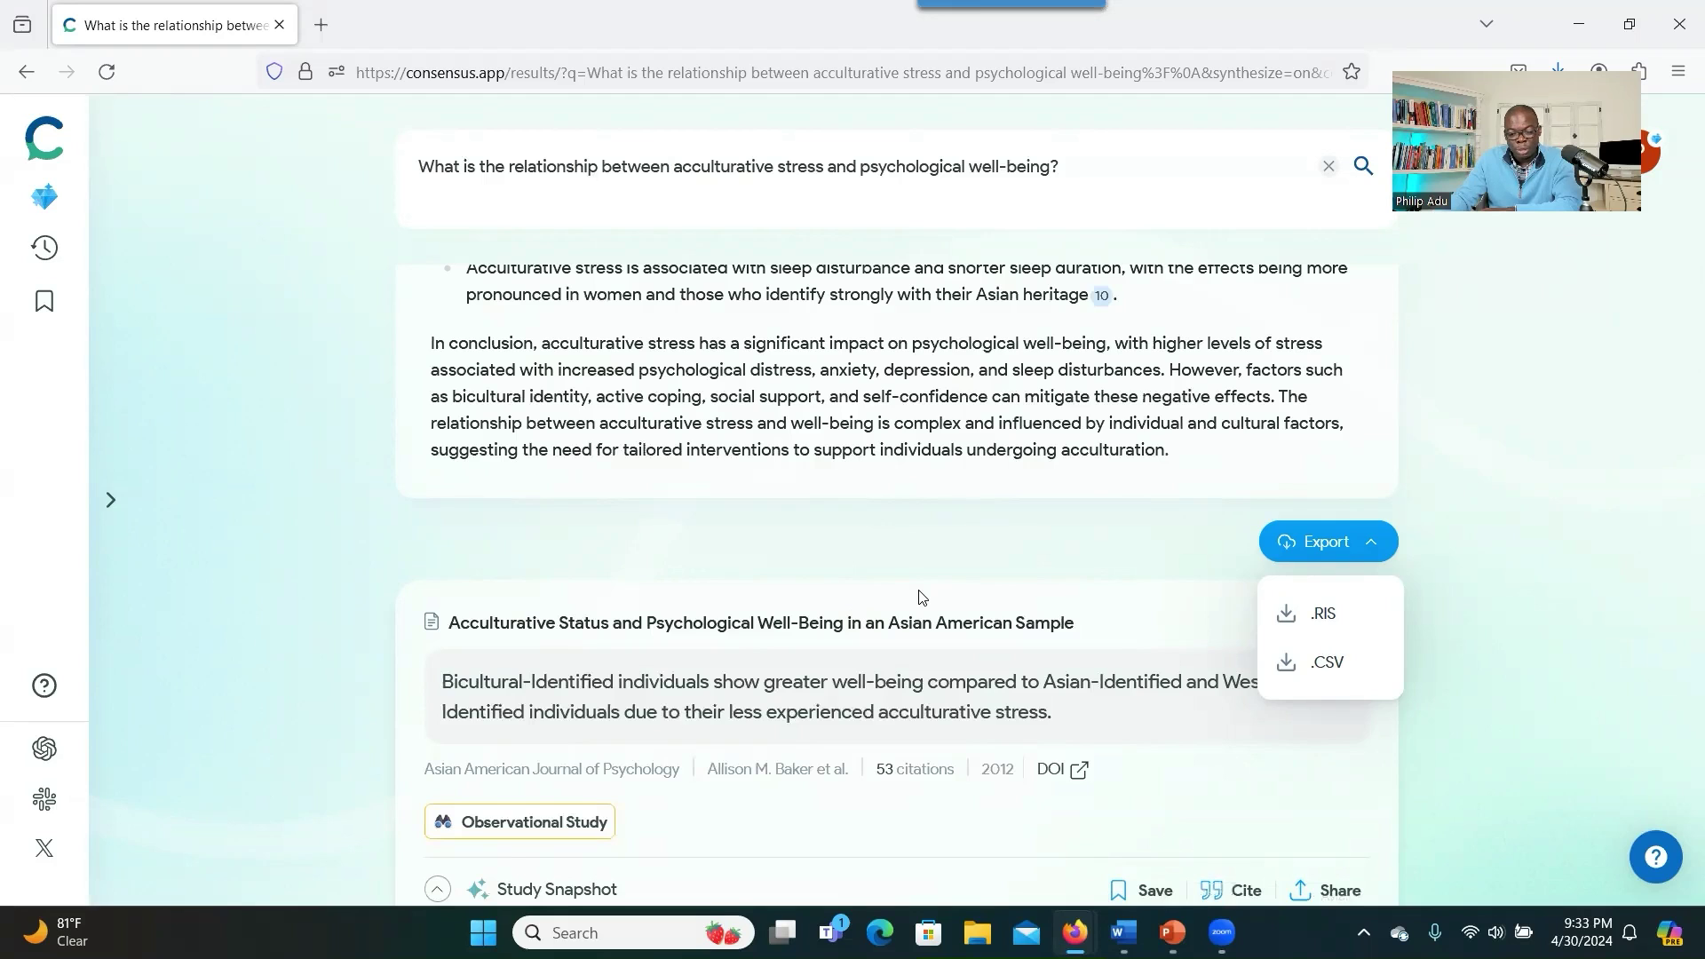
pyautogui.scroll(-2, 921, 597)
# Compare the MLA, Chicago, Harvard and APA citations of the first paper, and close the citation window
pyautogui.click(1242, 658)
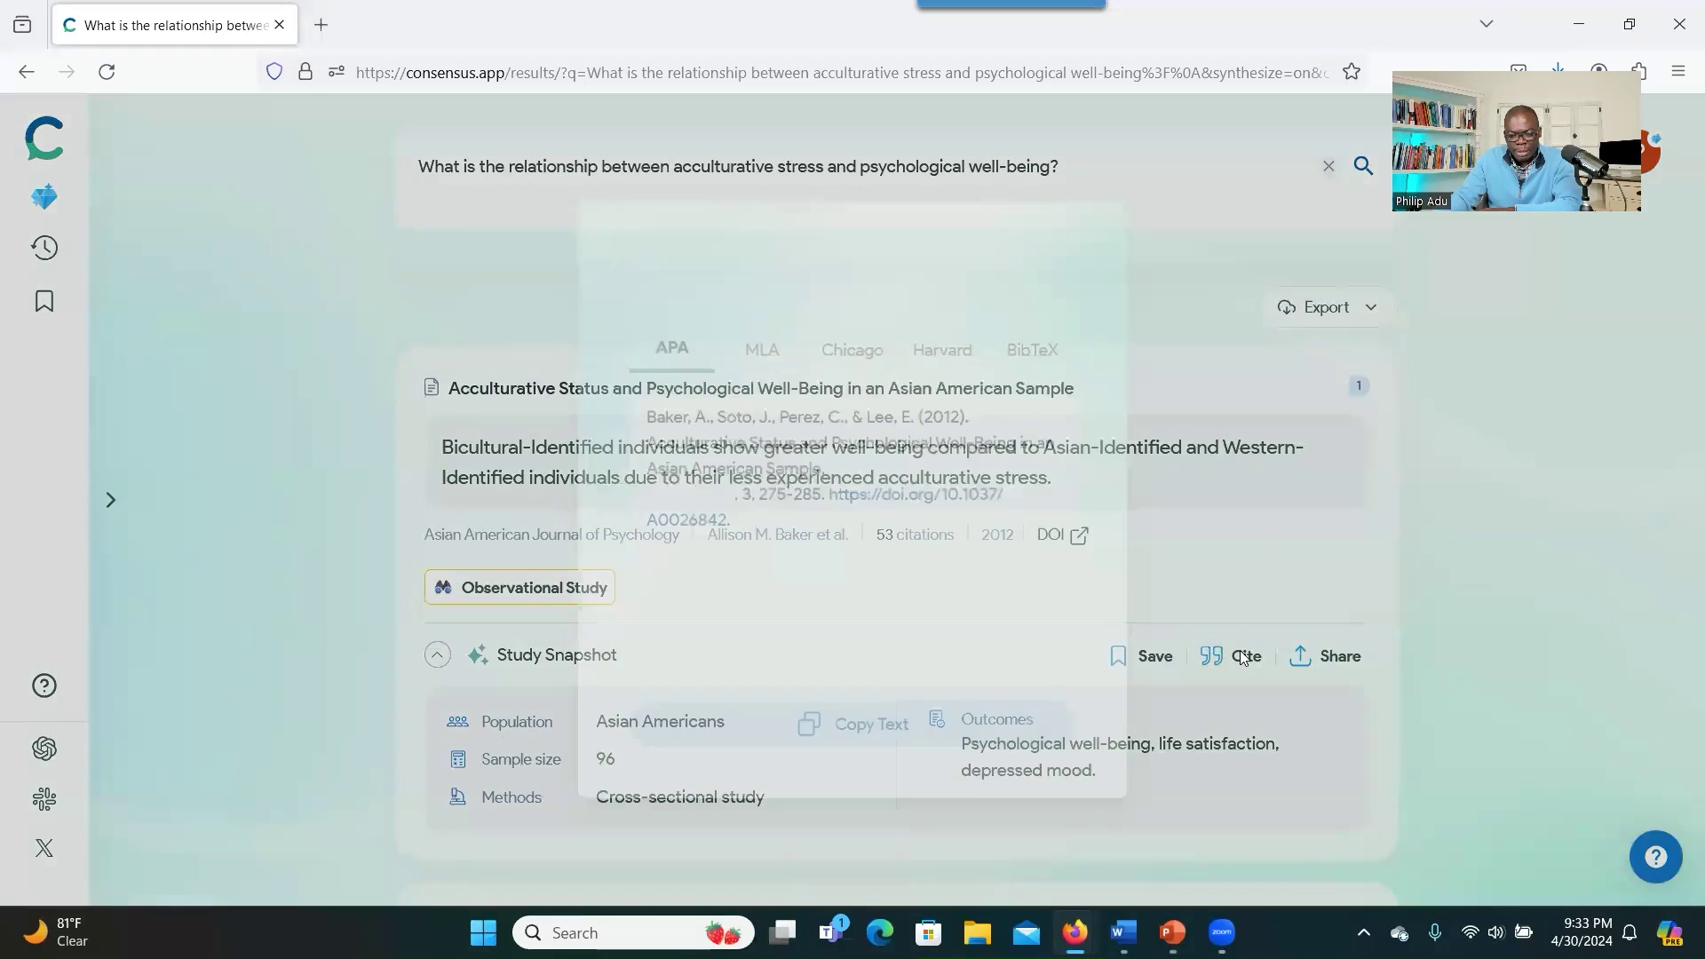
pyautogui.click(758, 356)
pyautogui.click(860, 348)
pyautogui.click(962, 366)
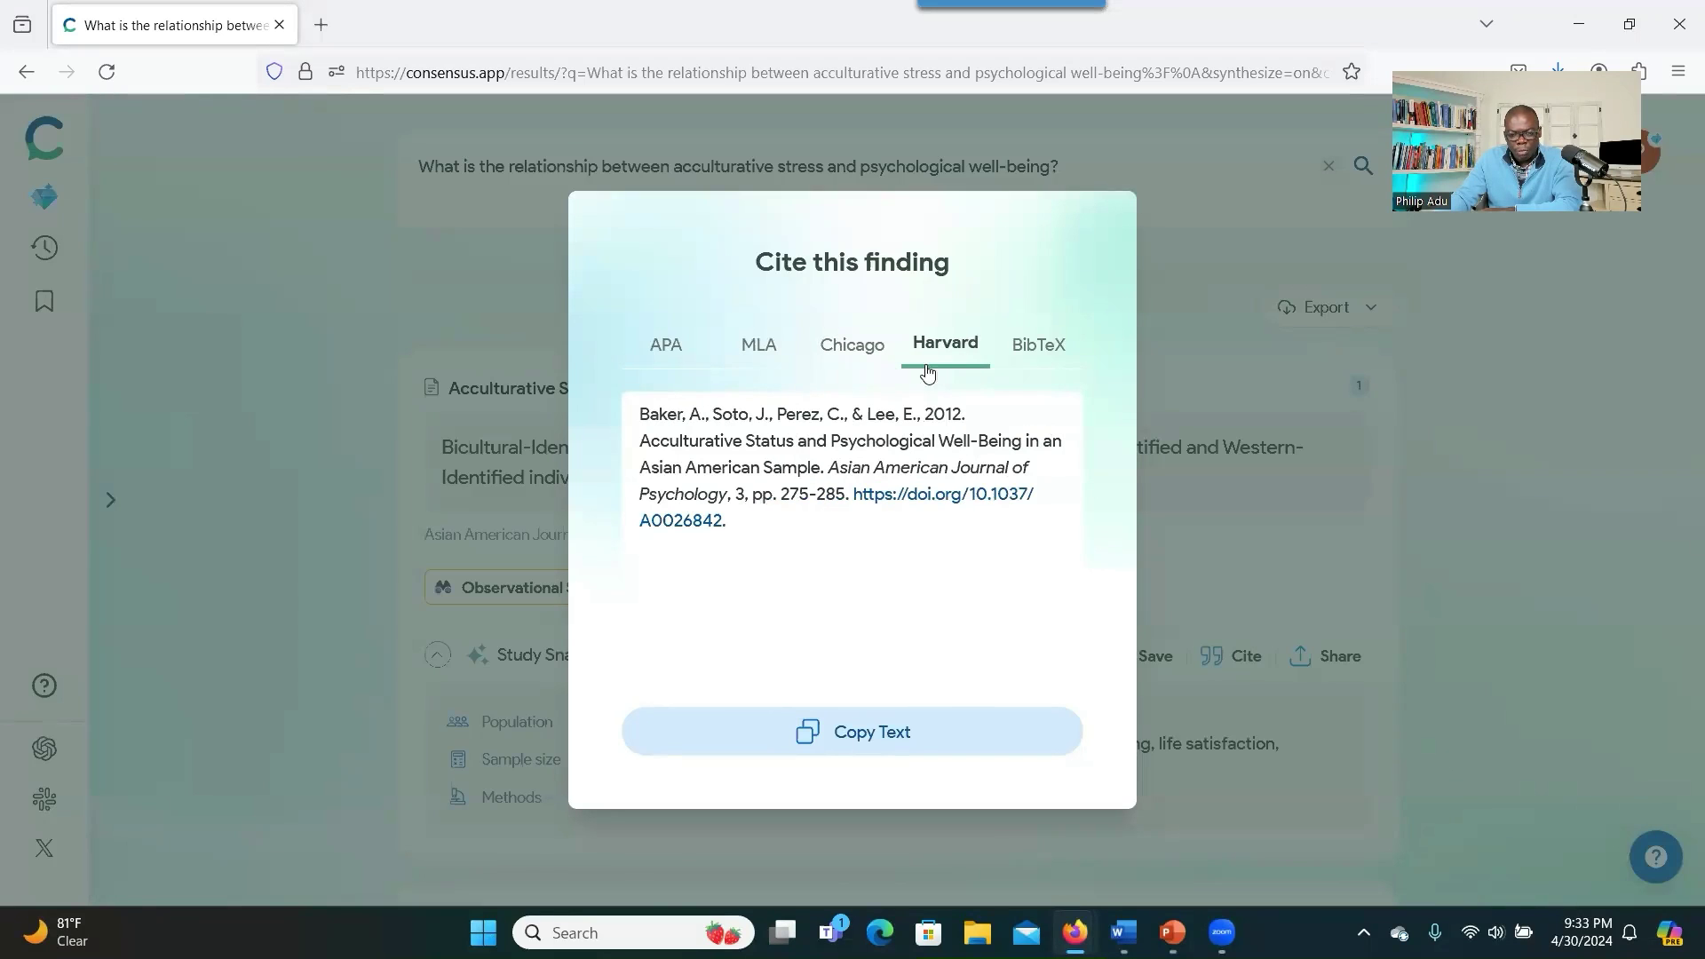
pyautogui.click(672, 366)
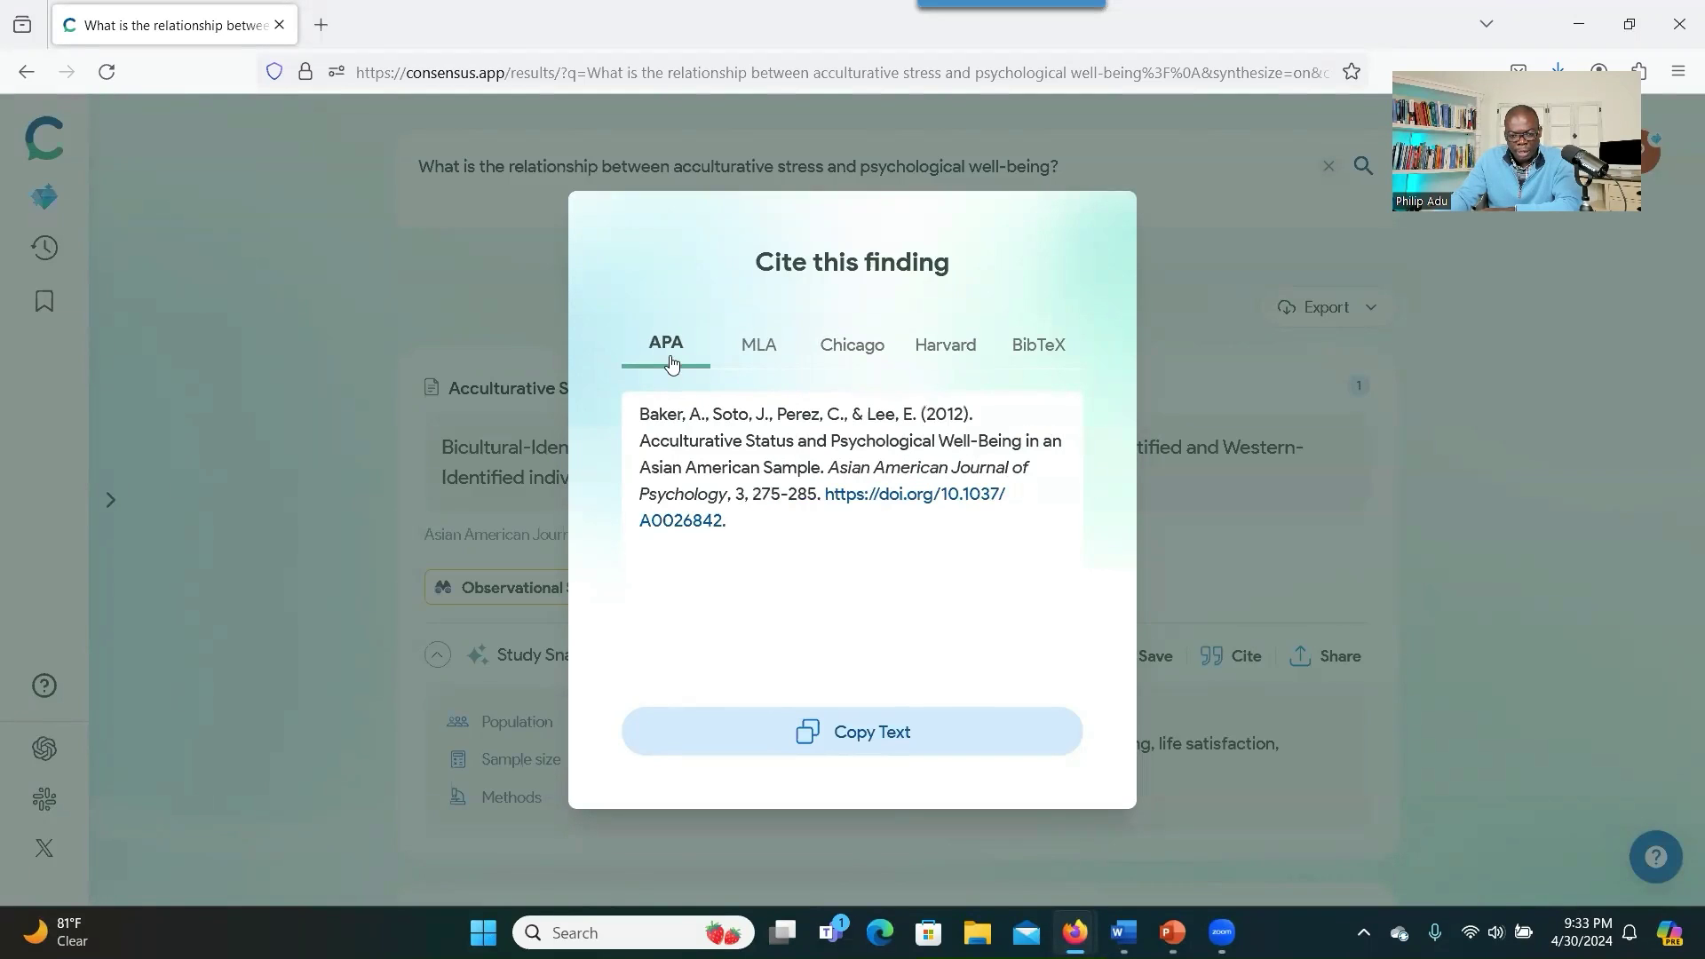
pyautogui.click(1332, 503)
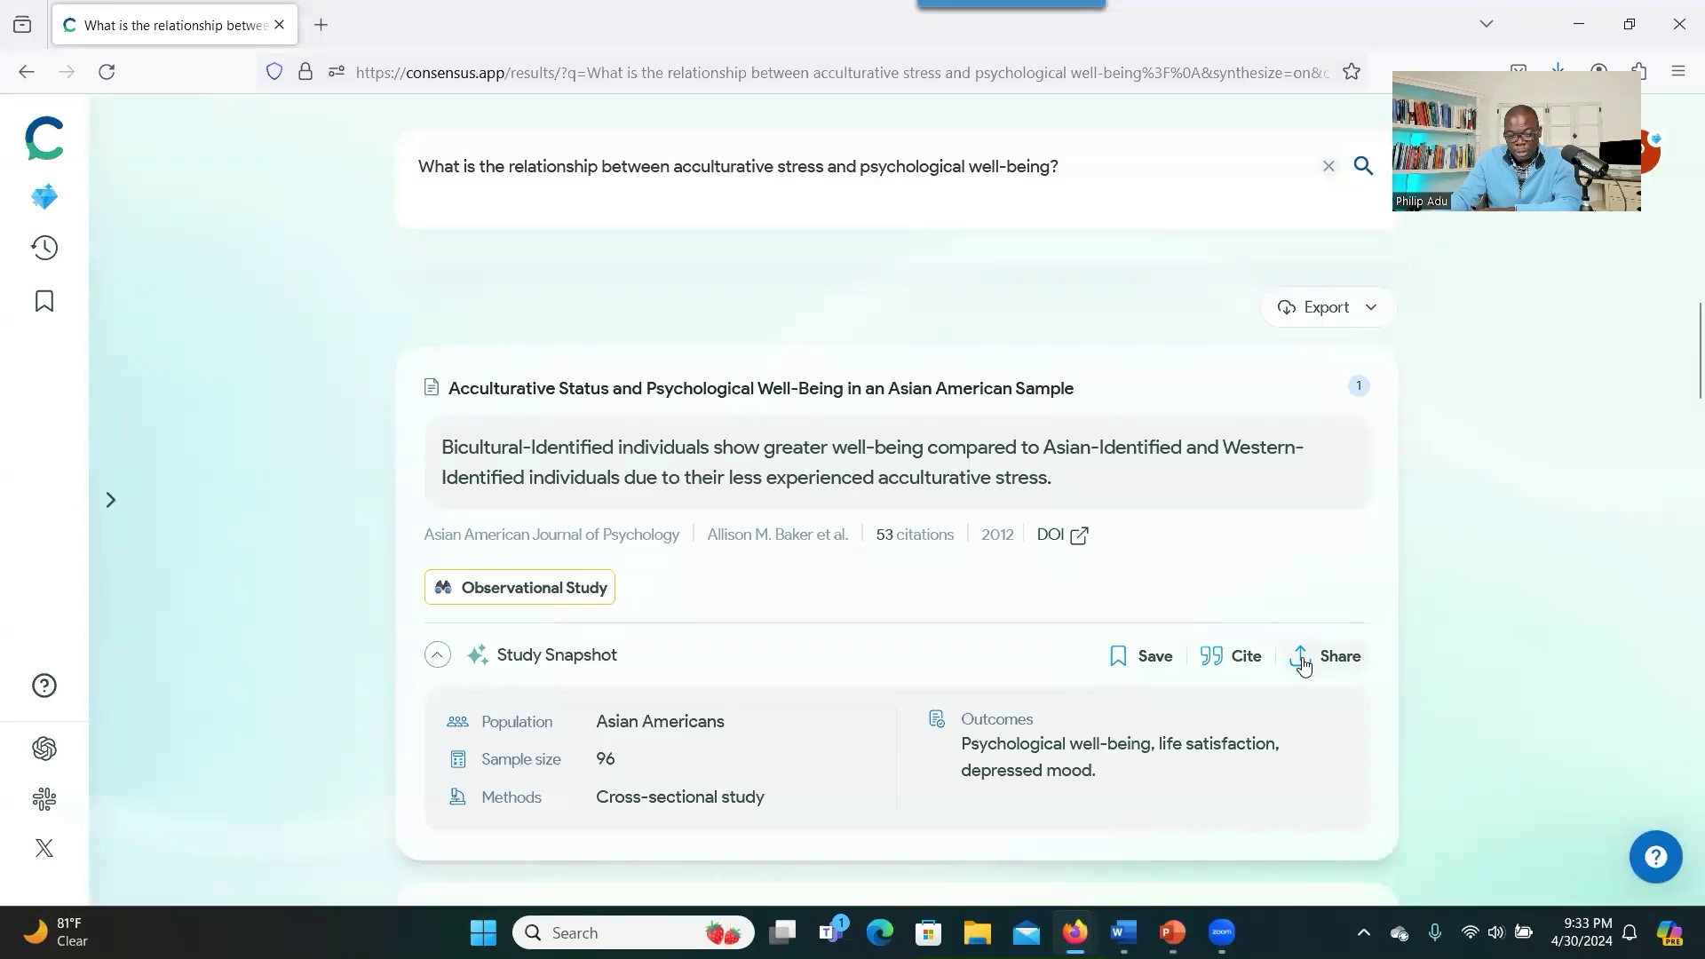
# Open the details of "Acculturative Status and Psychological Well-Being in an Asian American Sample" and review its abstract, study snapshot and journal quartile
pyautogui.scroll(-2, 1217, 647)
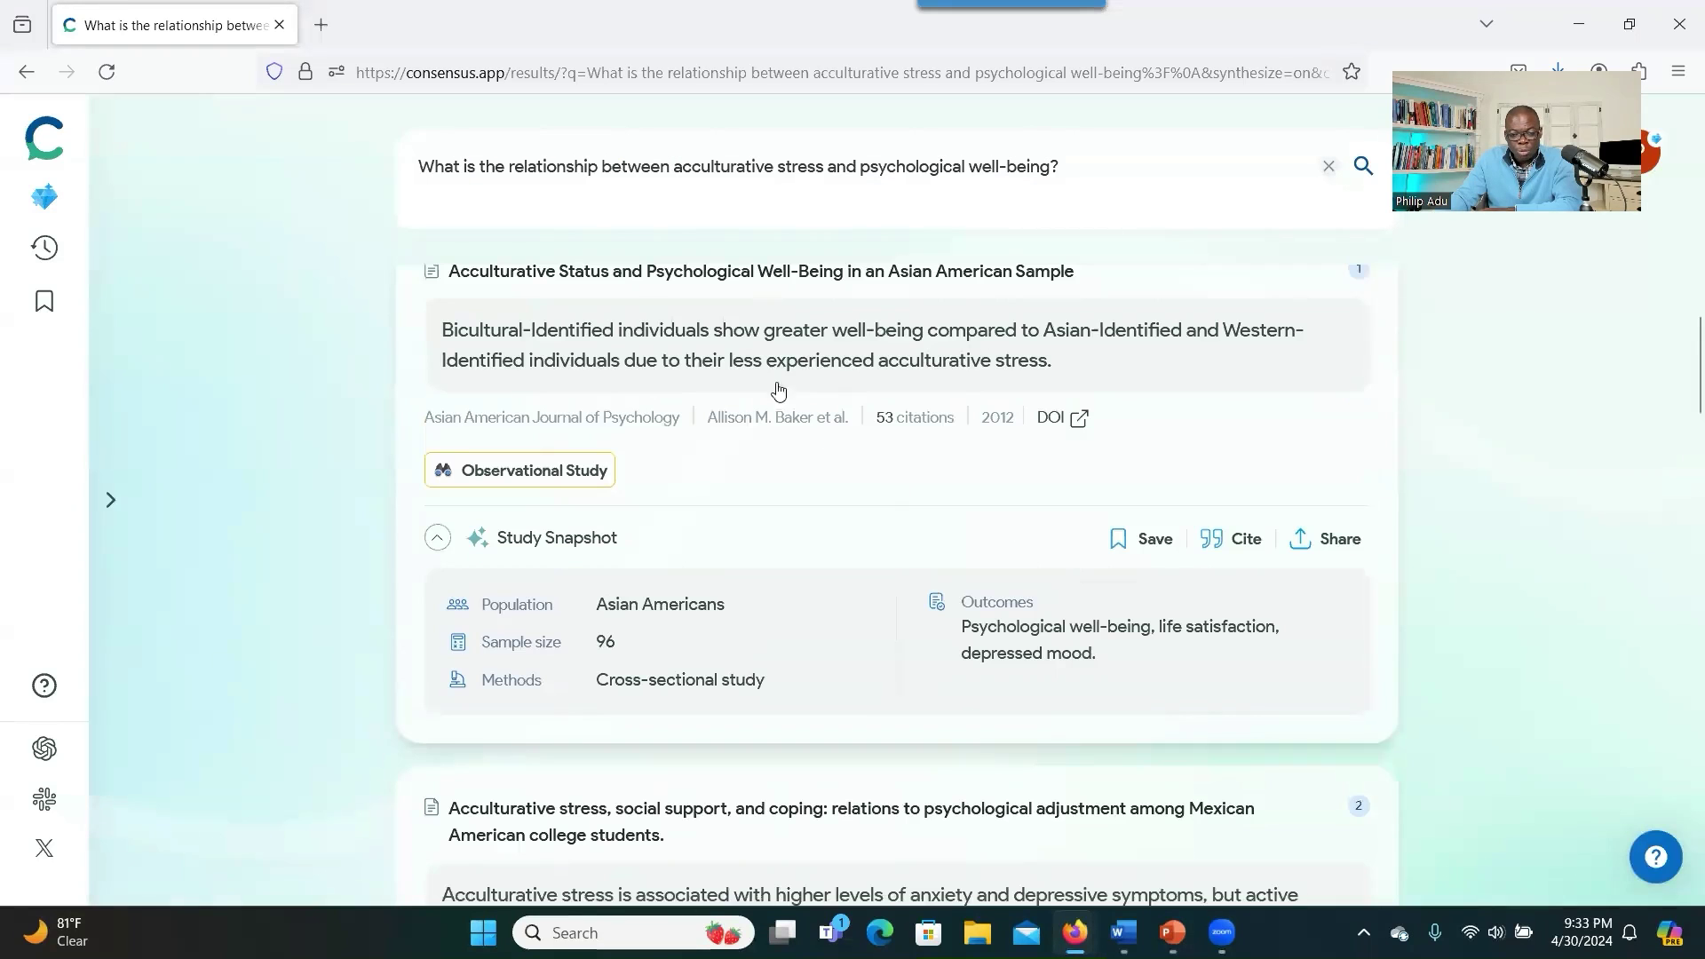
pyautogui.click(815, 352)
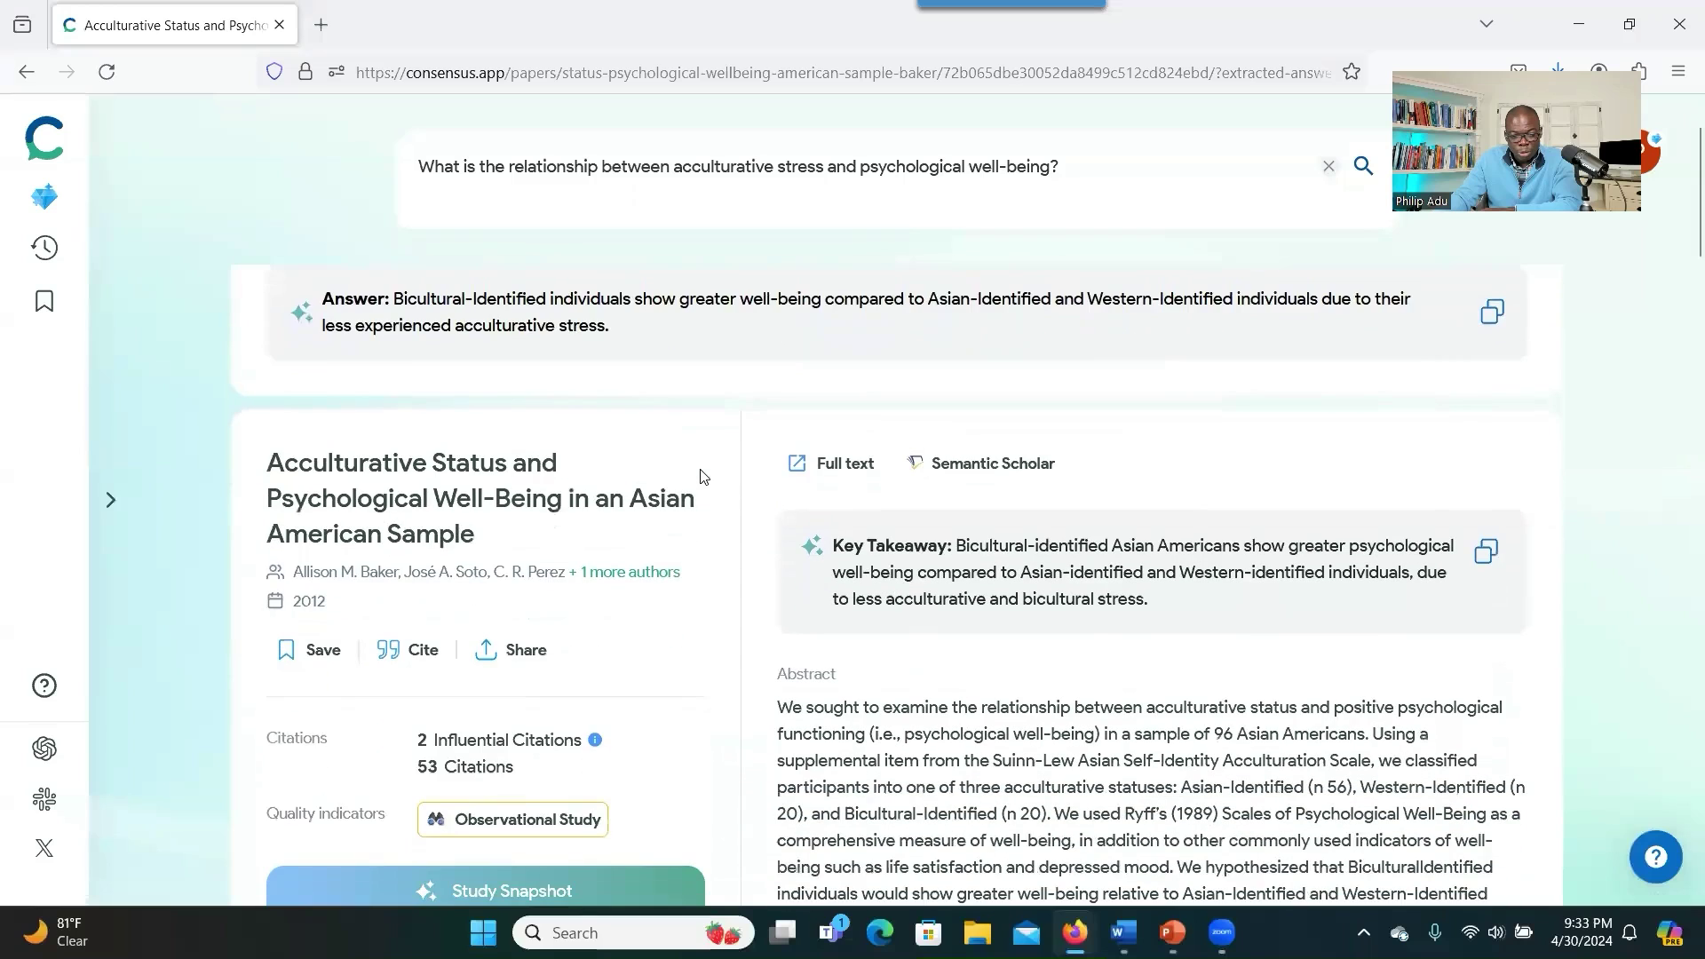
pyautogui.scroll(-3, 702, 477)
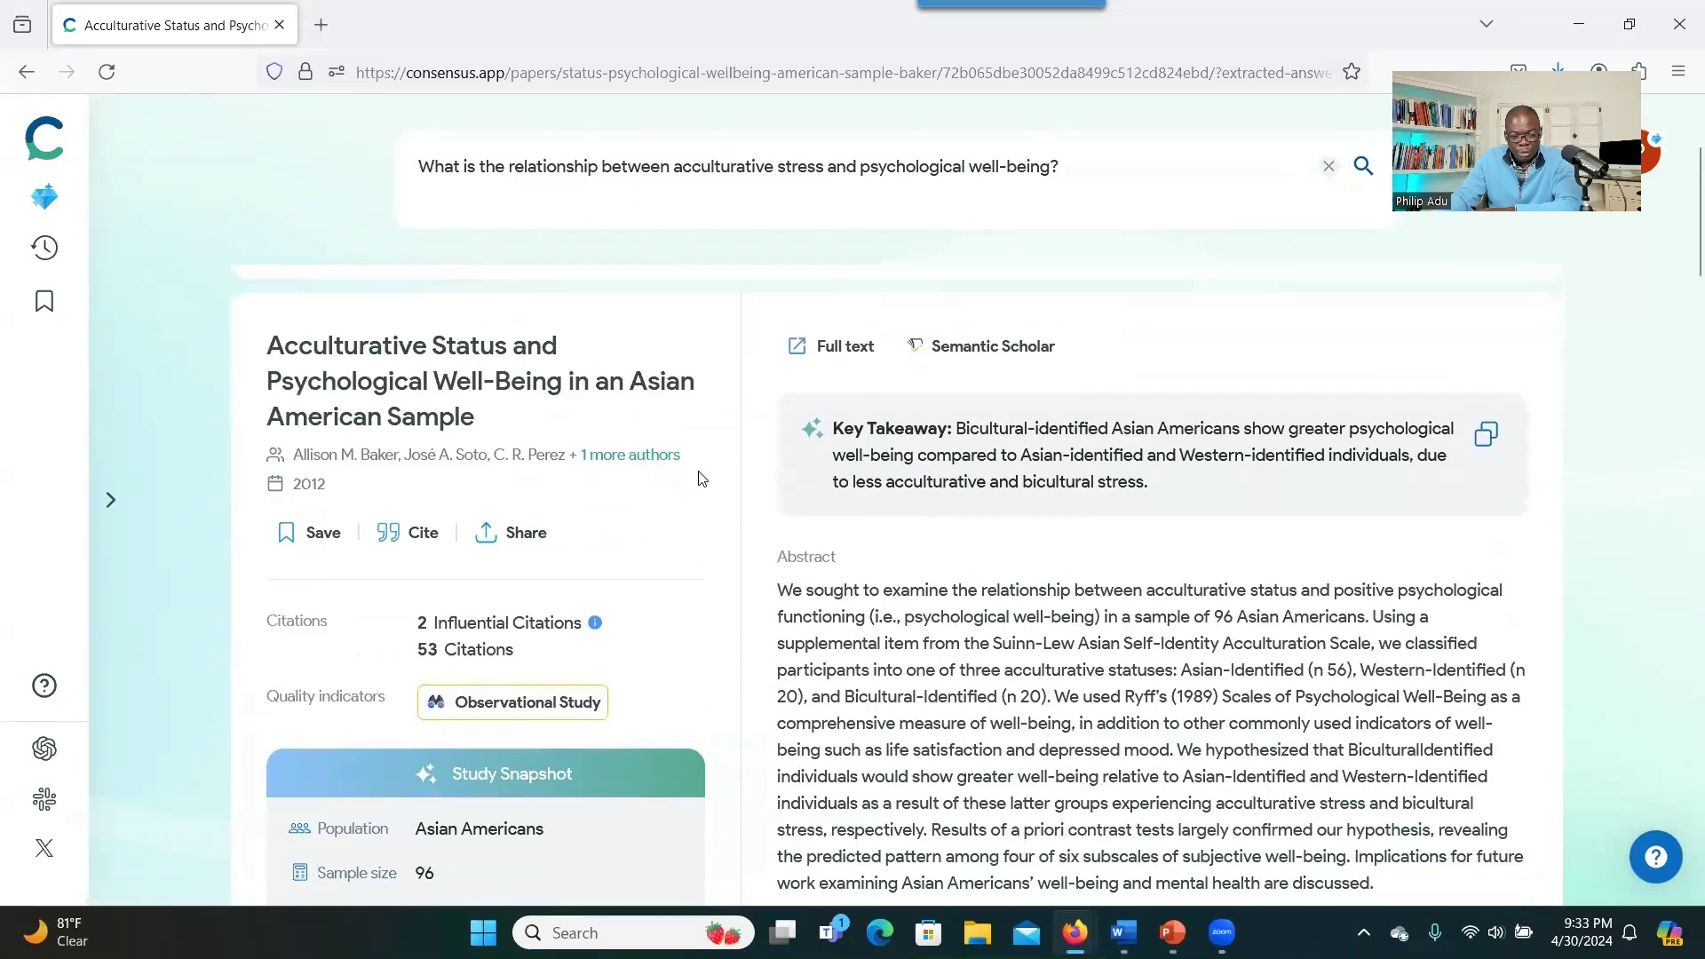
pyautogui.moveTo(600, 579)
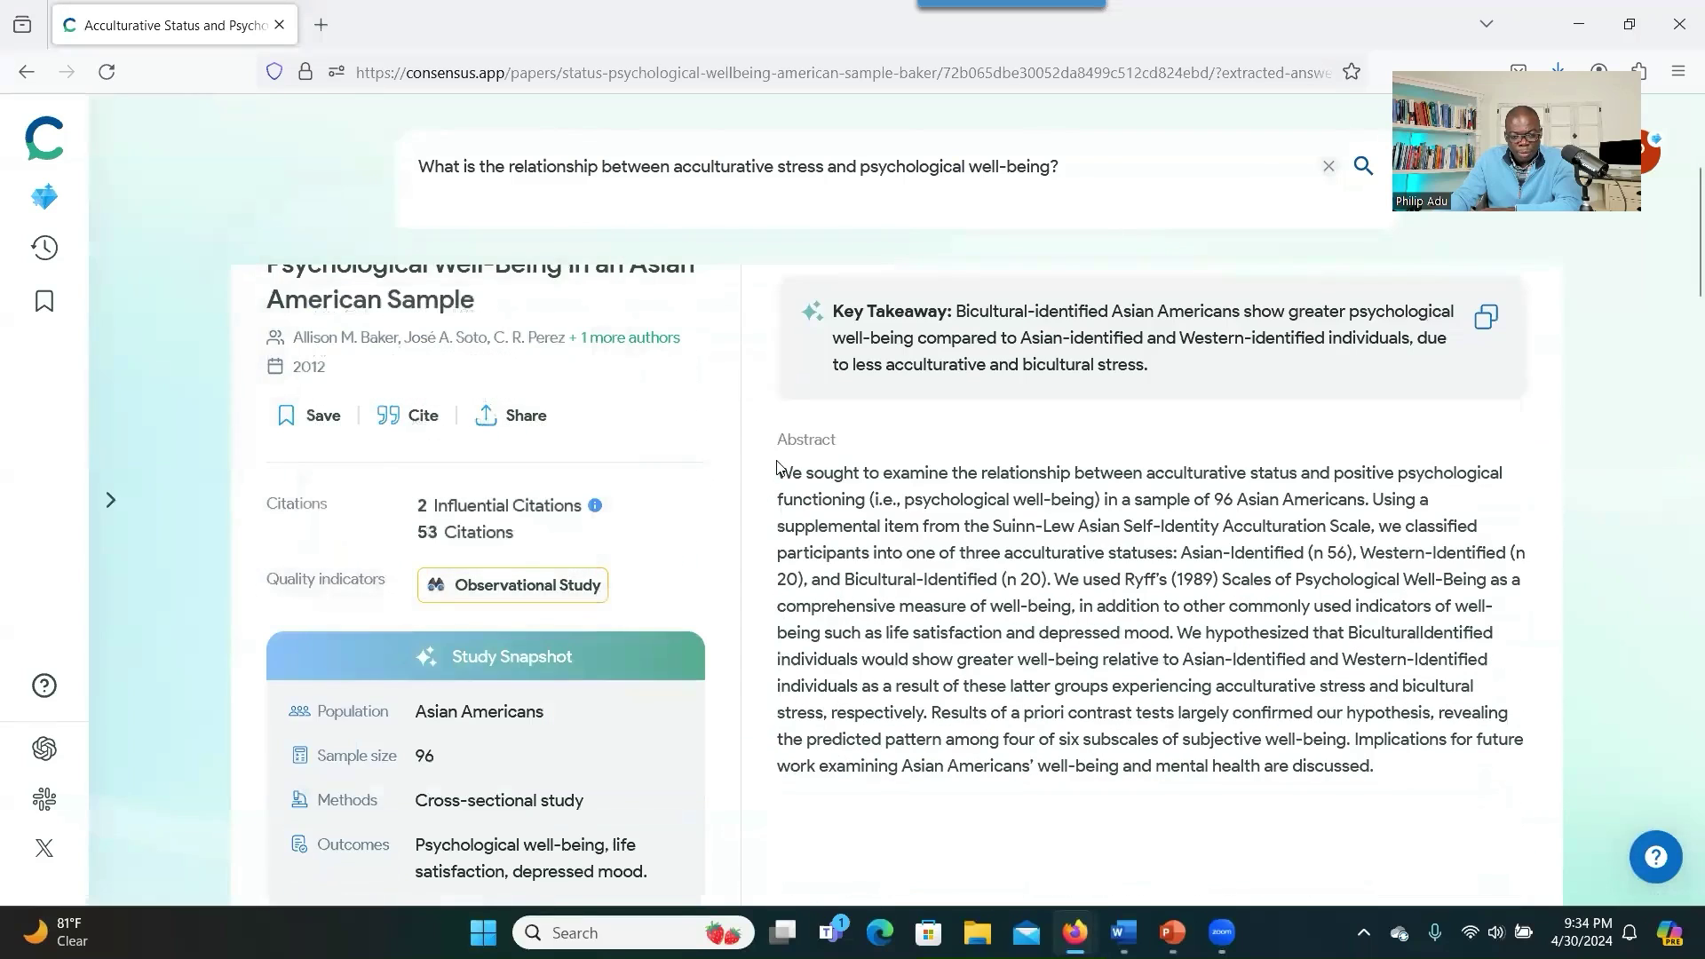
pyautogui.scroll(-2, 778, 461)
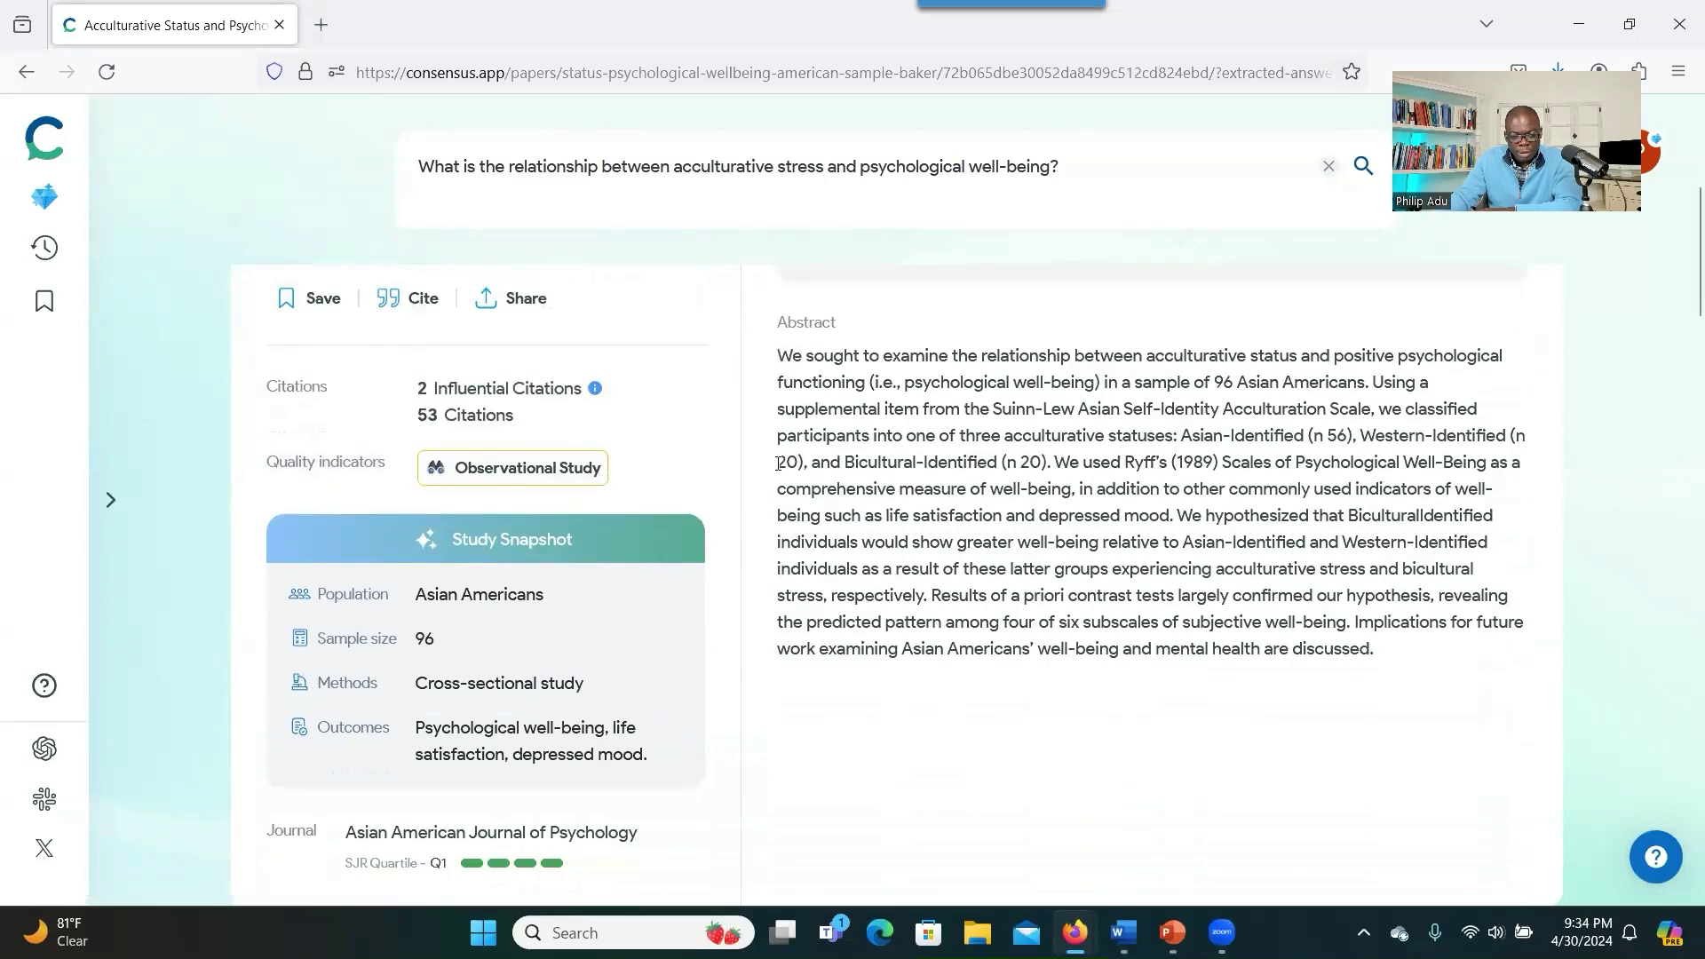
pyautogui.scroll(-1, 778, 462)
pyautogui.scroll(-1, 778, 469)
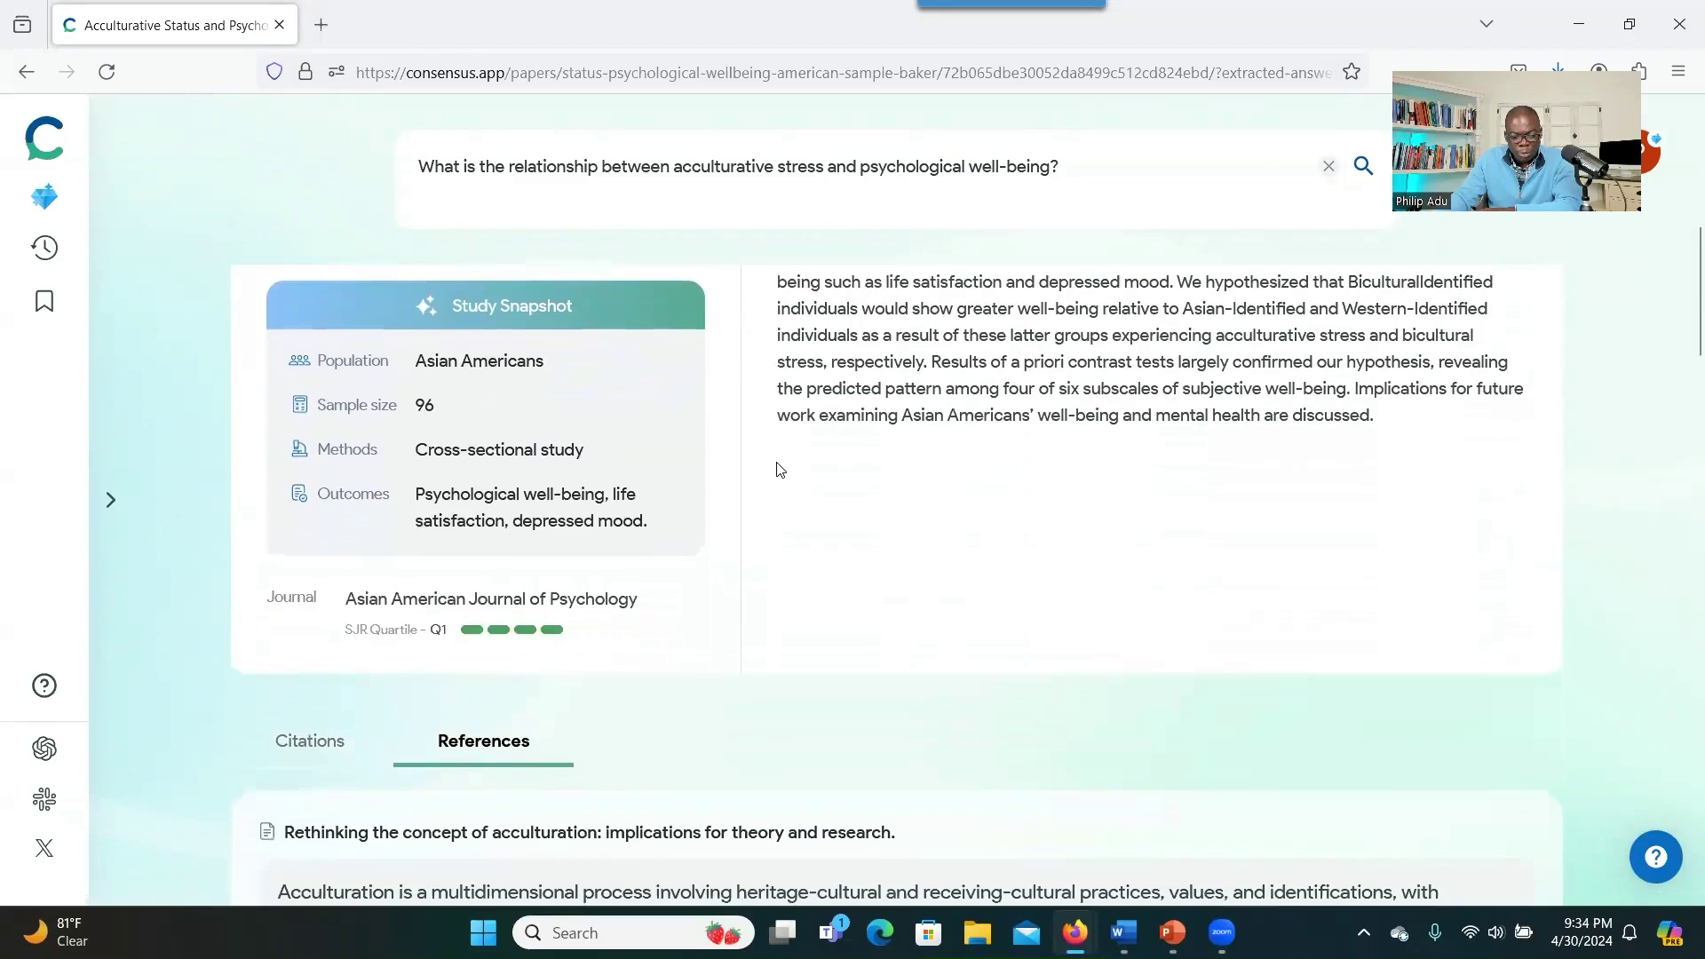
pyautogui.moveTo(555, 630)
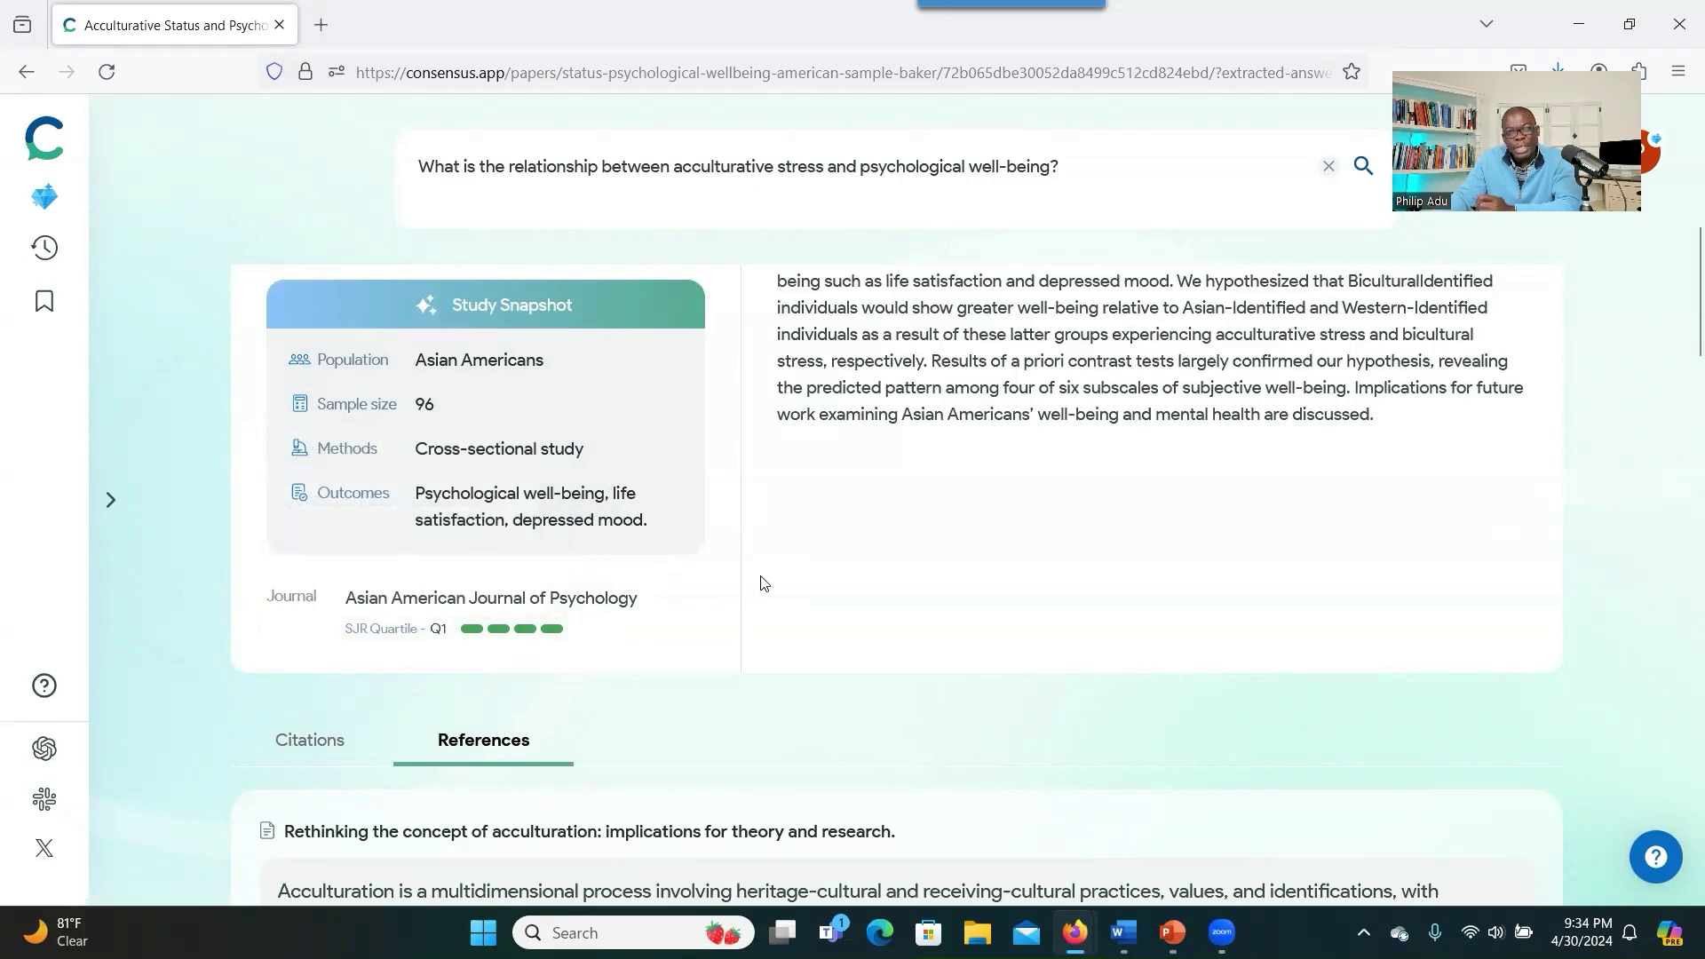
# Open the full-text page of the Asian American sample paper, check the article title there, and return to the Consensus paper details
pyautogui.scroll(8, 759, 586)
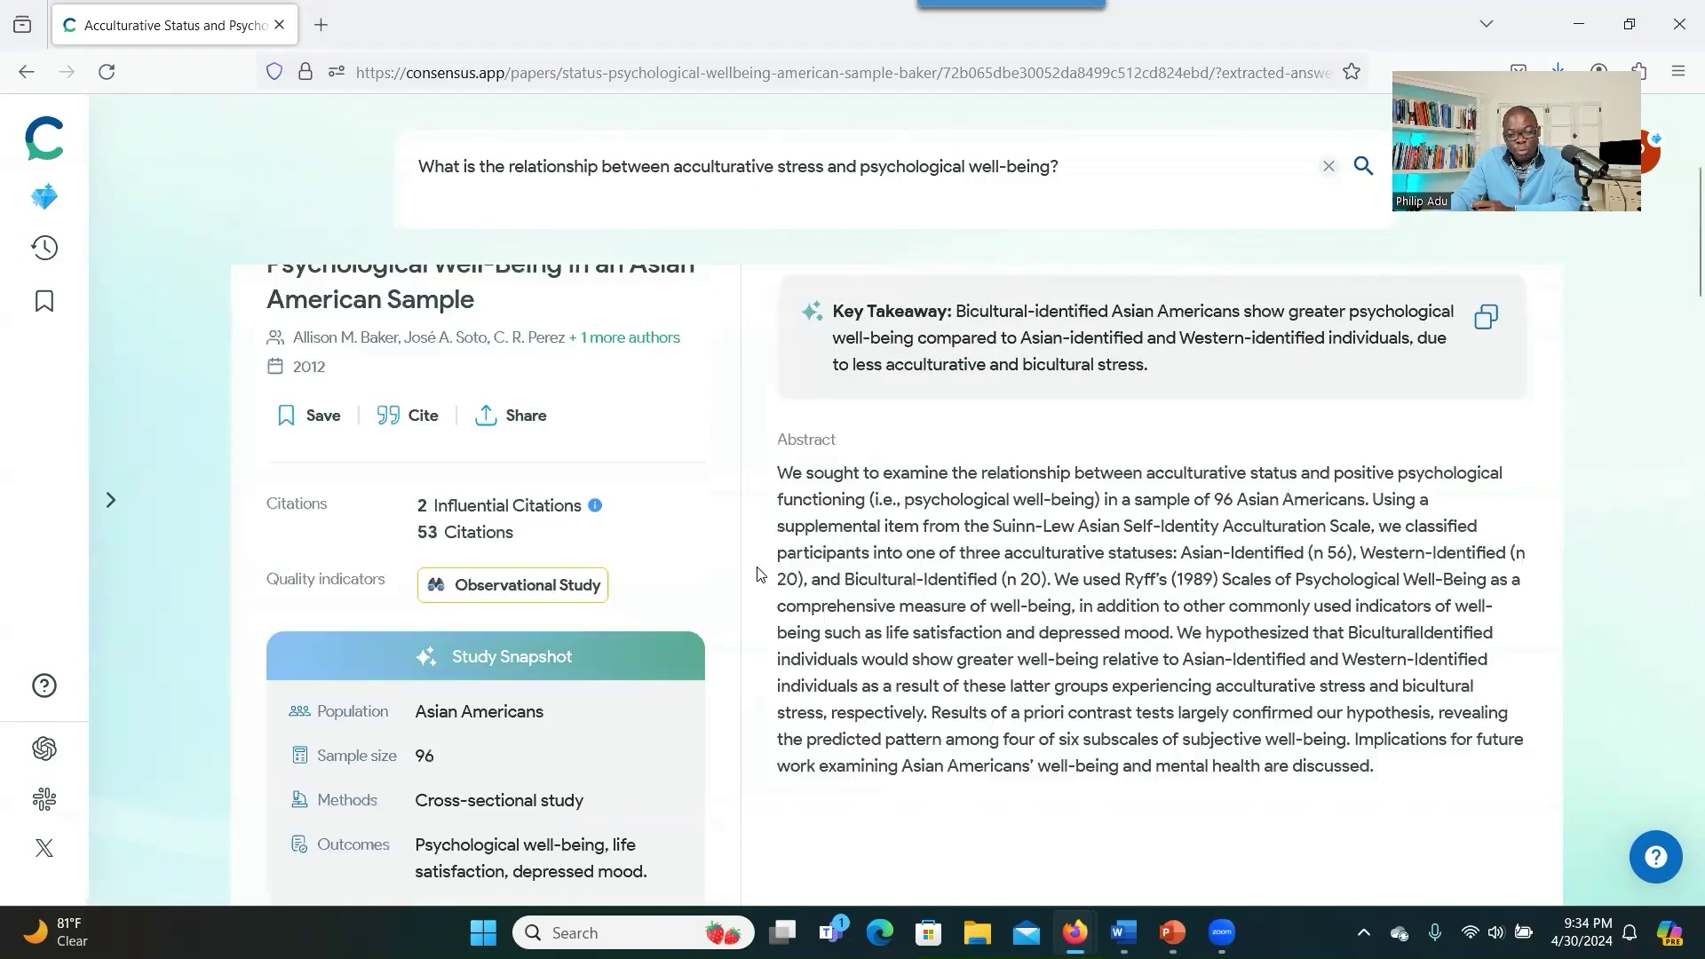
pyautogui.click(813, 583)
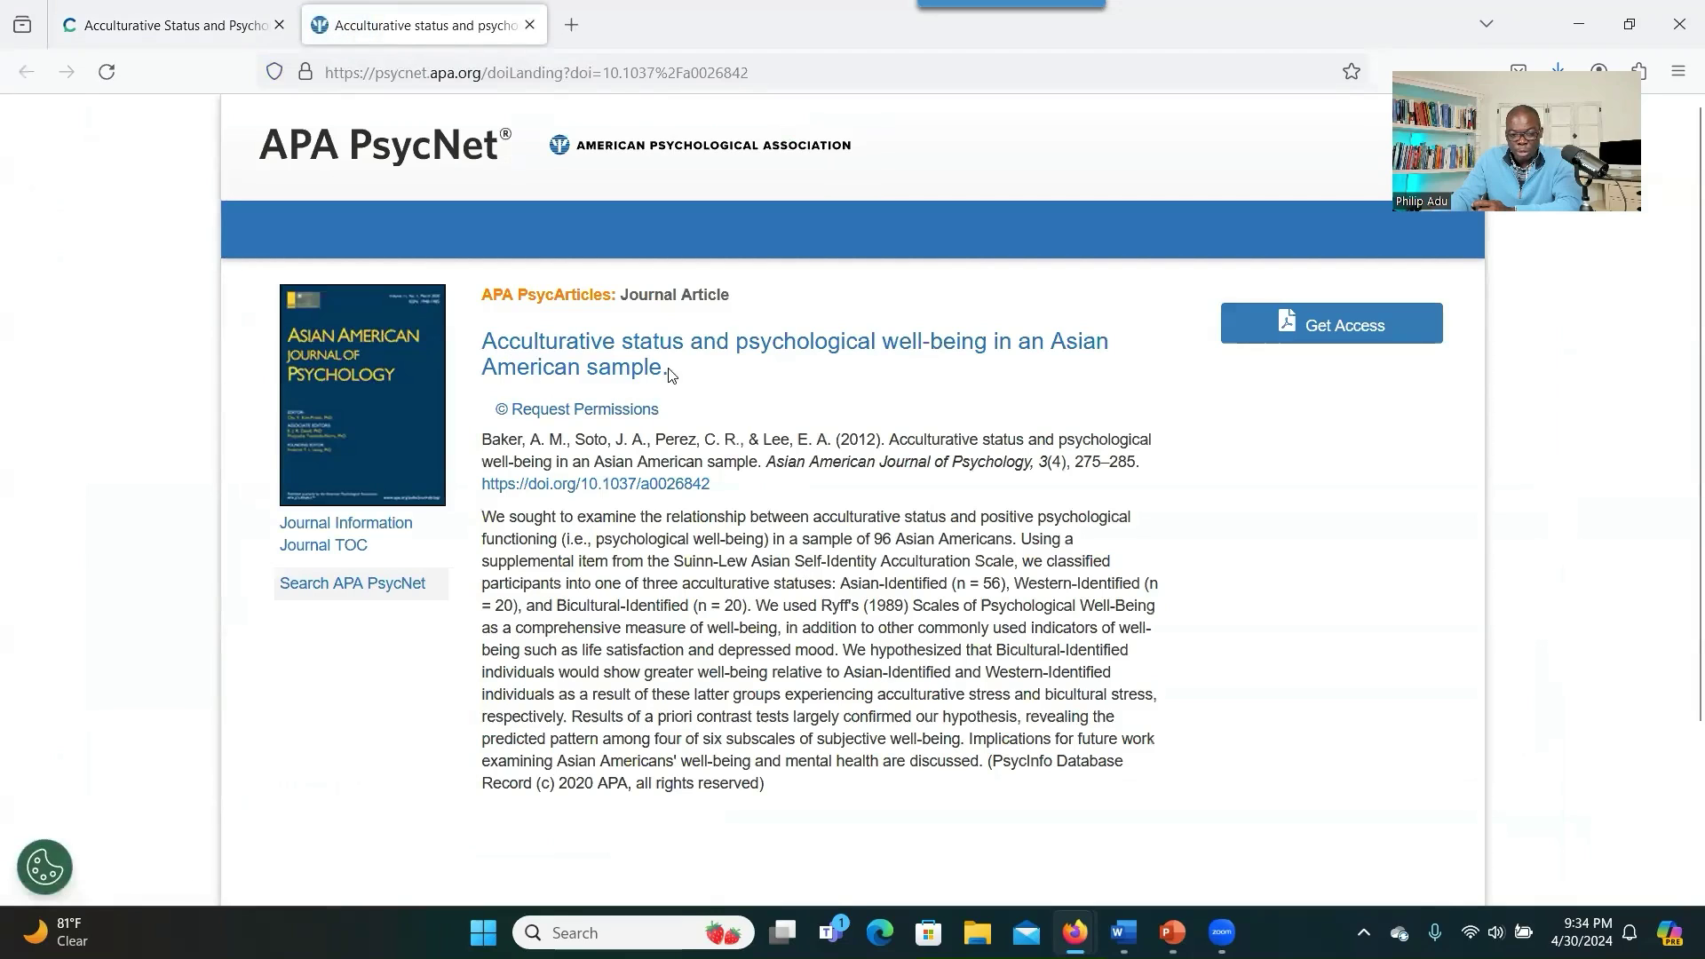
pyautogui.moveTo(675, 376); pyautogui.dragTo(487, 342)
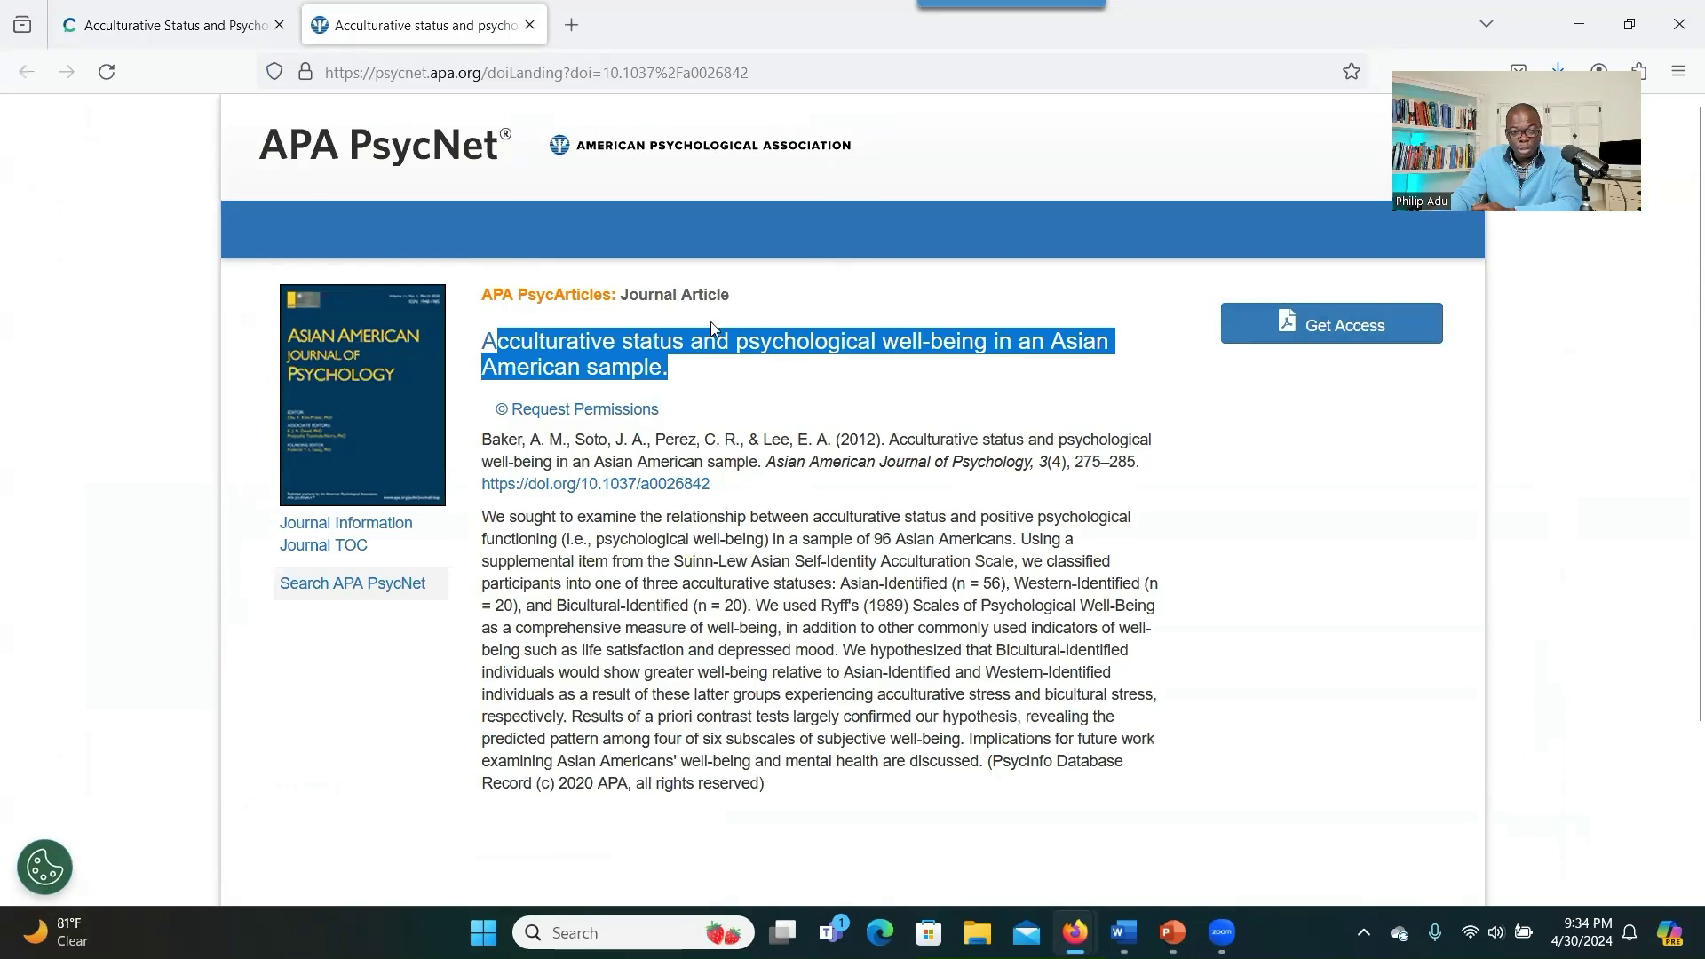
pyautogui.click(189, 34)
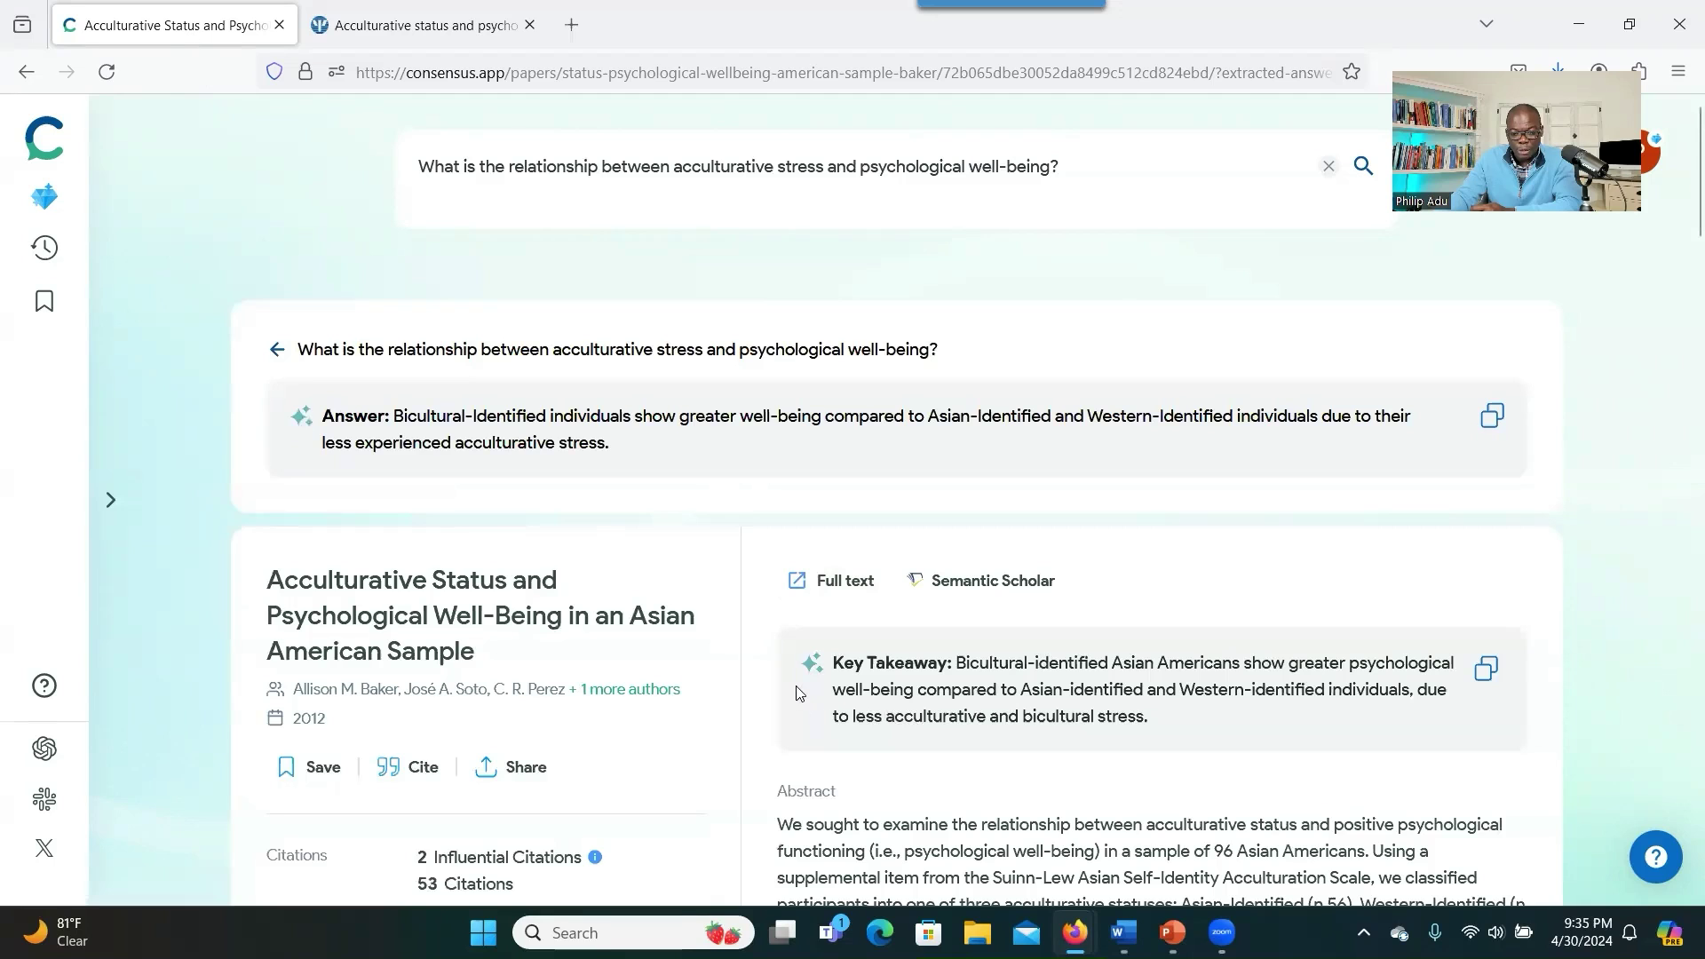
# Open the referenced paper "A Bidimensional Model of Acculturation" and review its abstract, Study Snapshot and list of references
pyautogui.scroll(-1, 1103, 540)
pyautogui.scroll(-6, 994, 647)
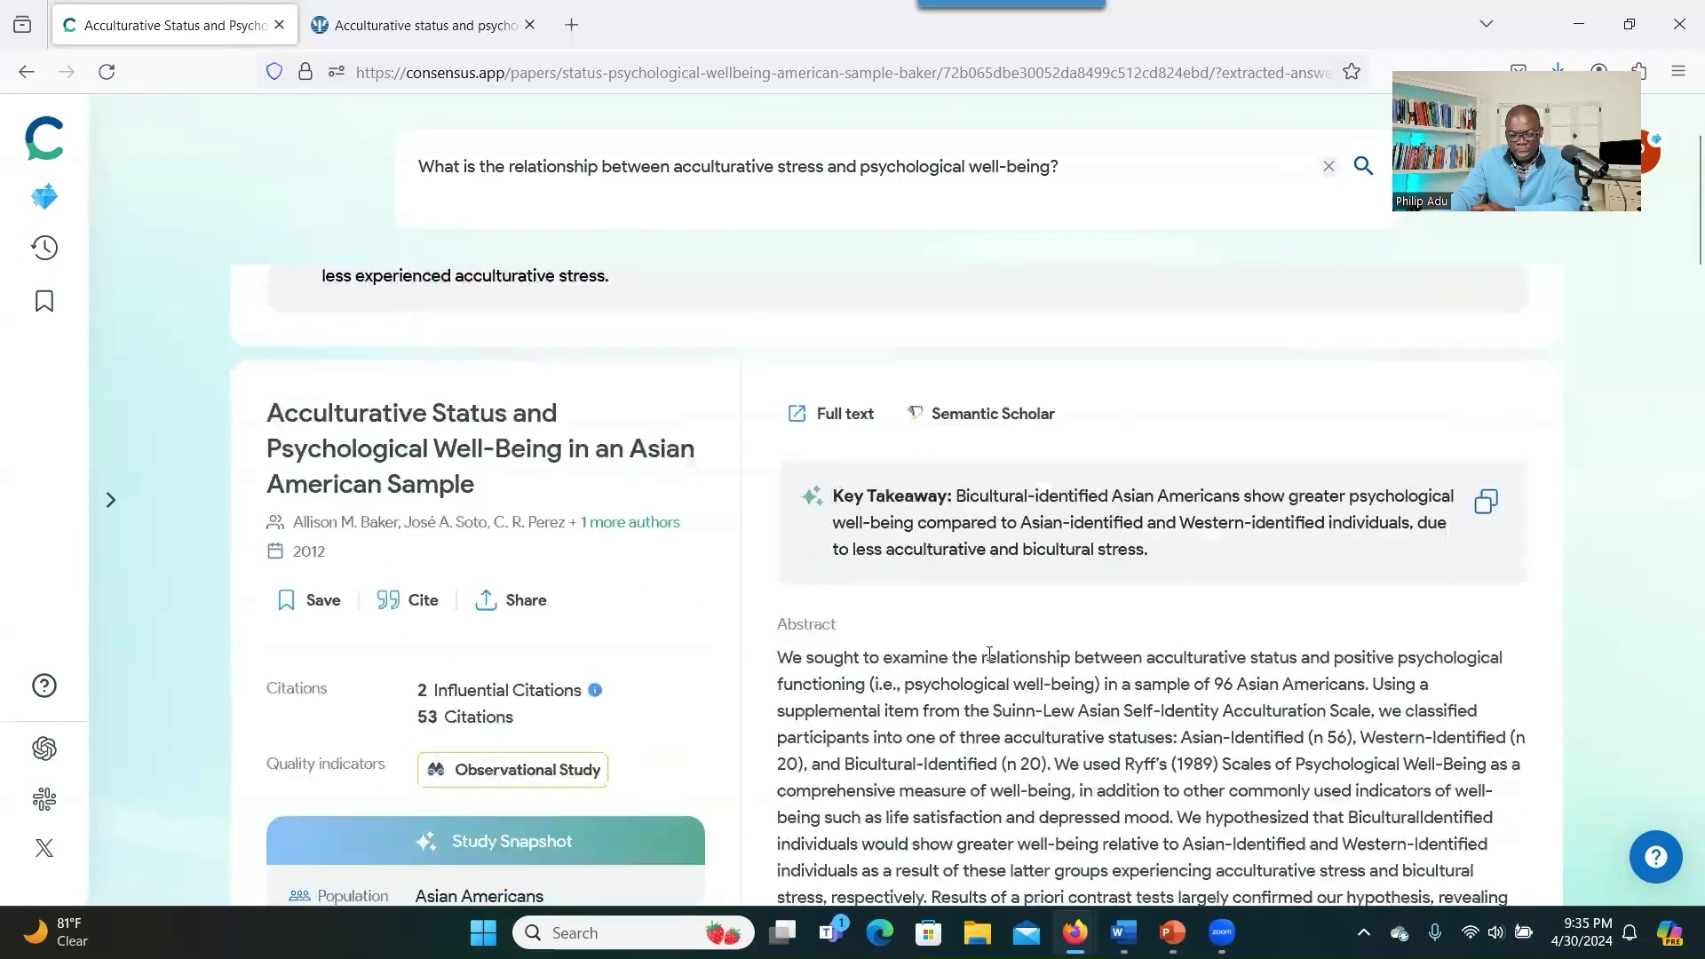
pyautogui.scroll(-1, 845, 674)
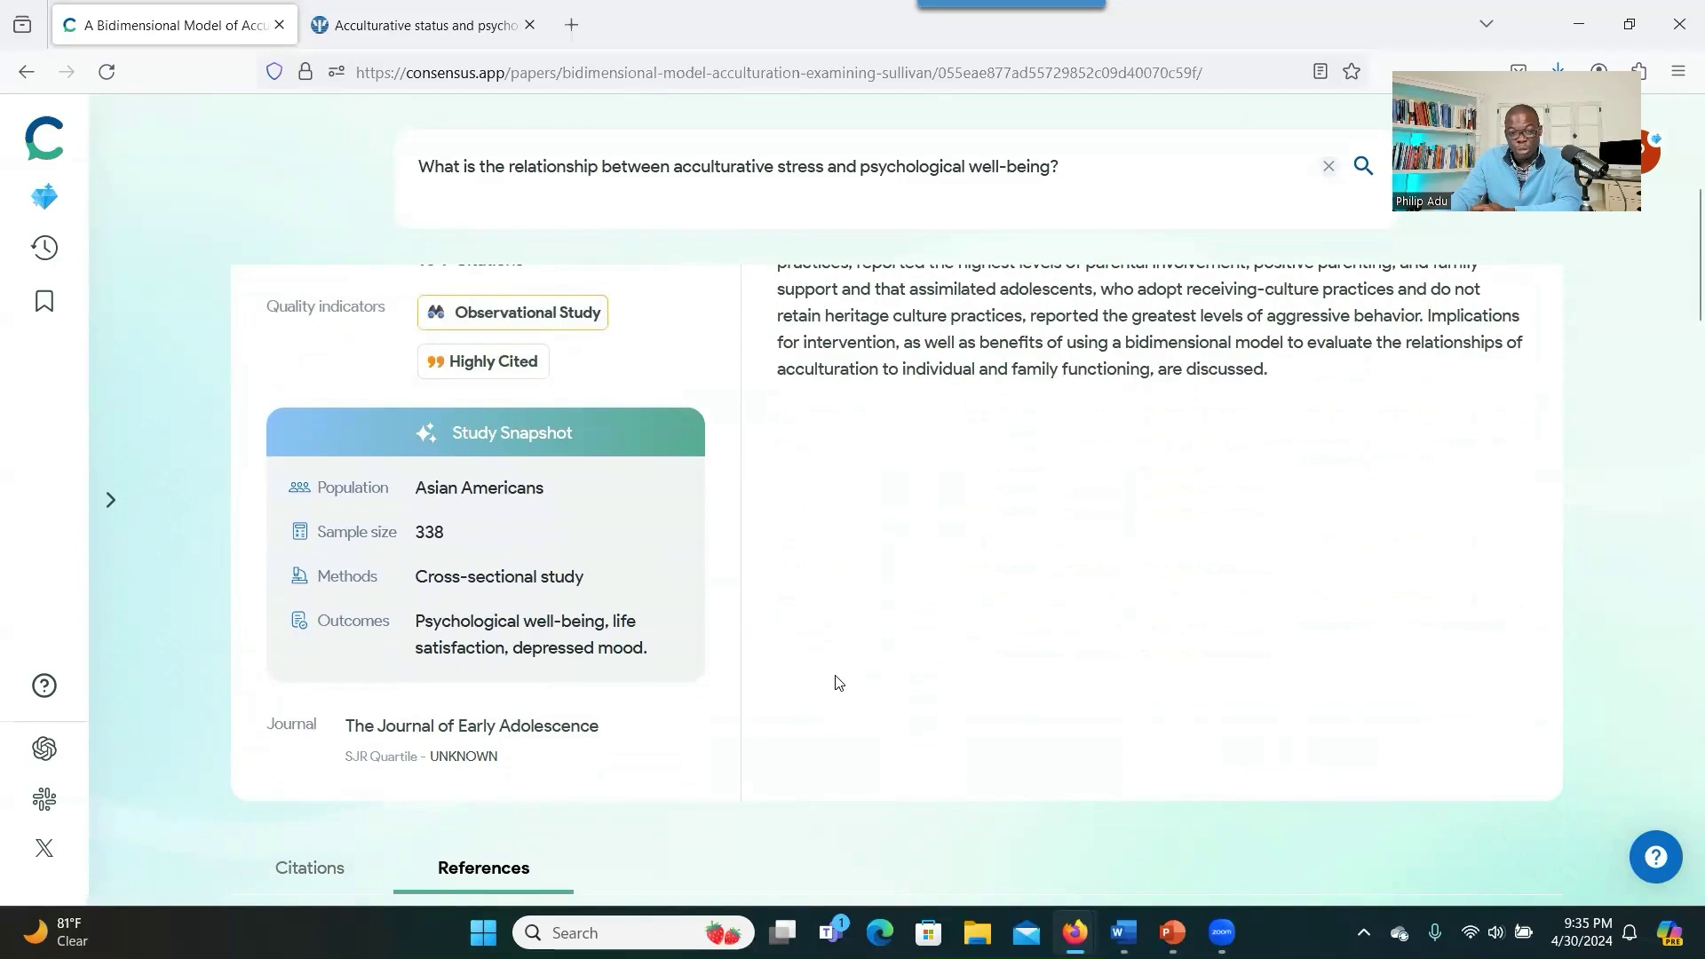
pyautogui.scroll(-4, 835, 665)
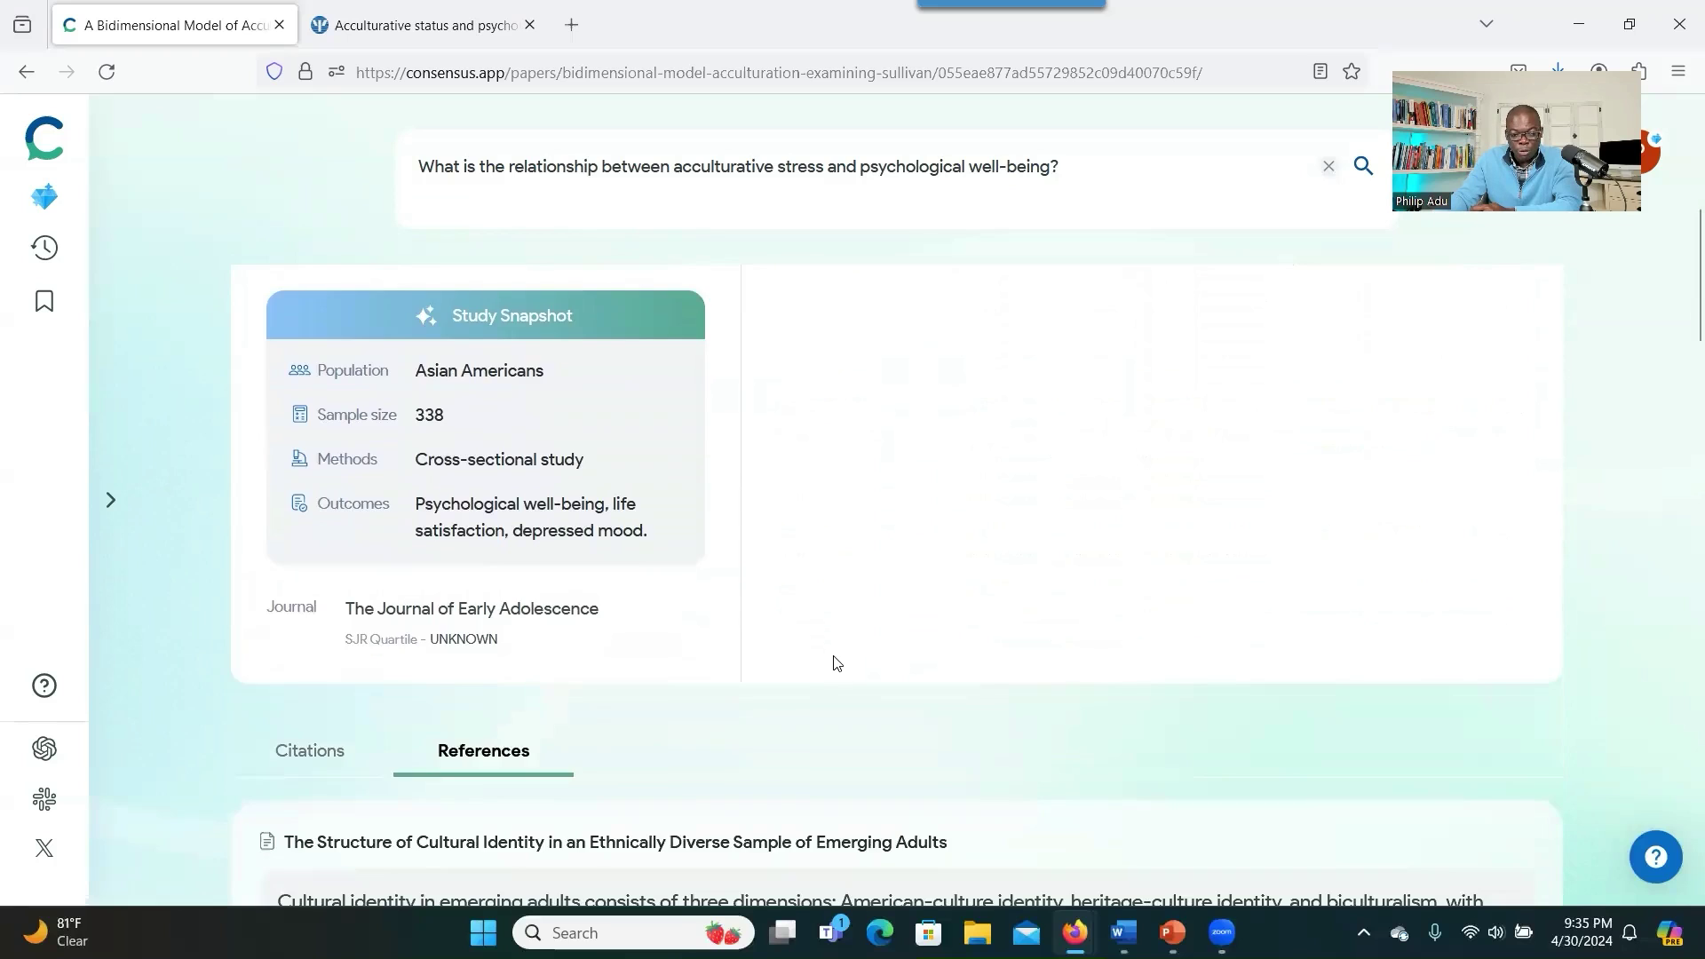
pyautogui.scroll(-6, 834, 664)
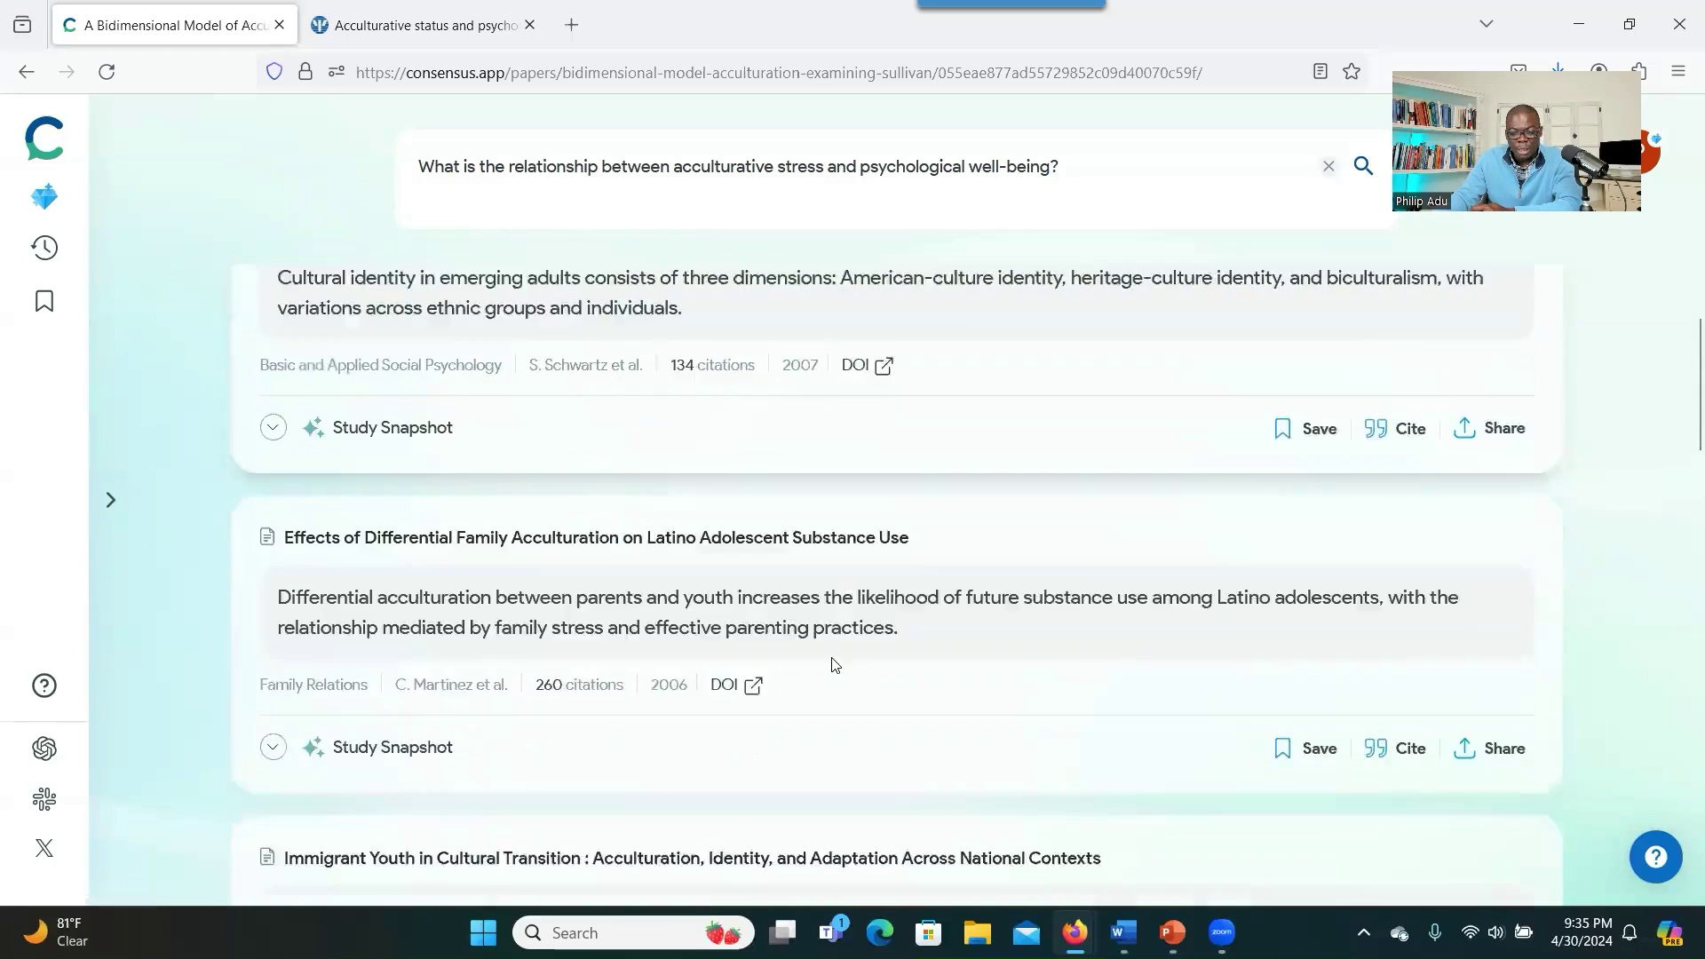
pyautogui.scroll(-4, 834, 664)
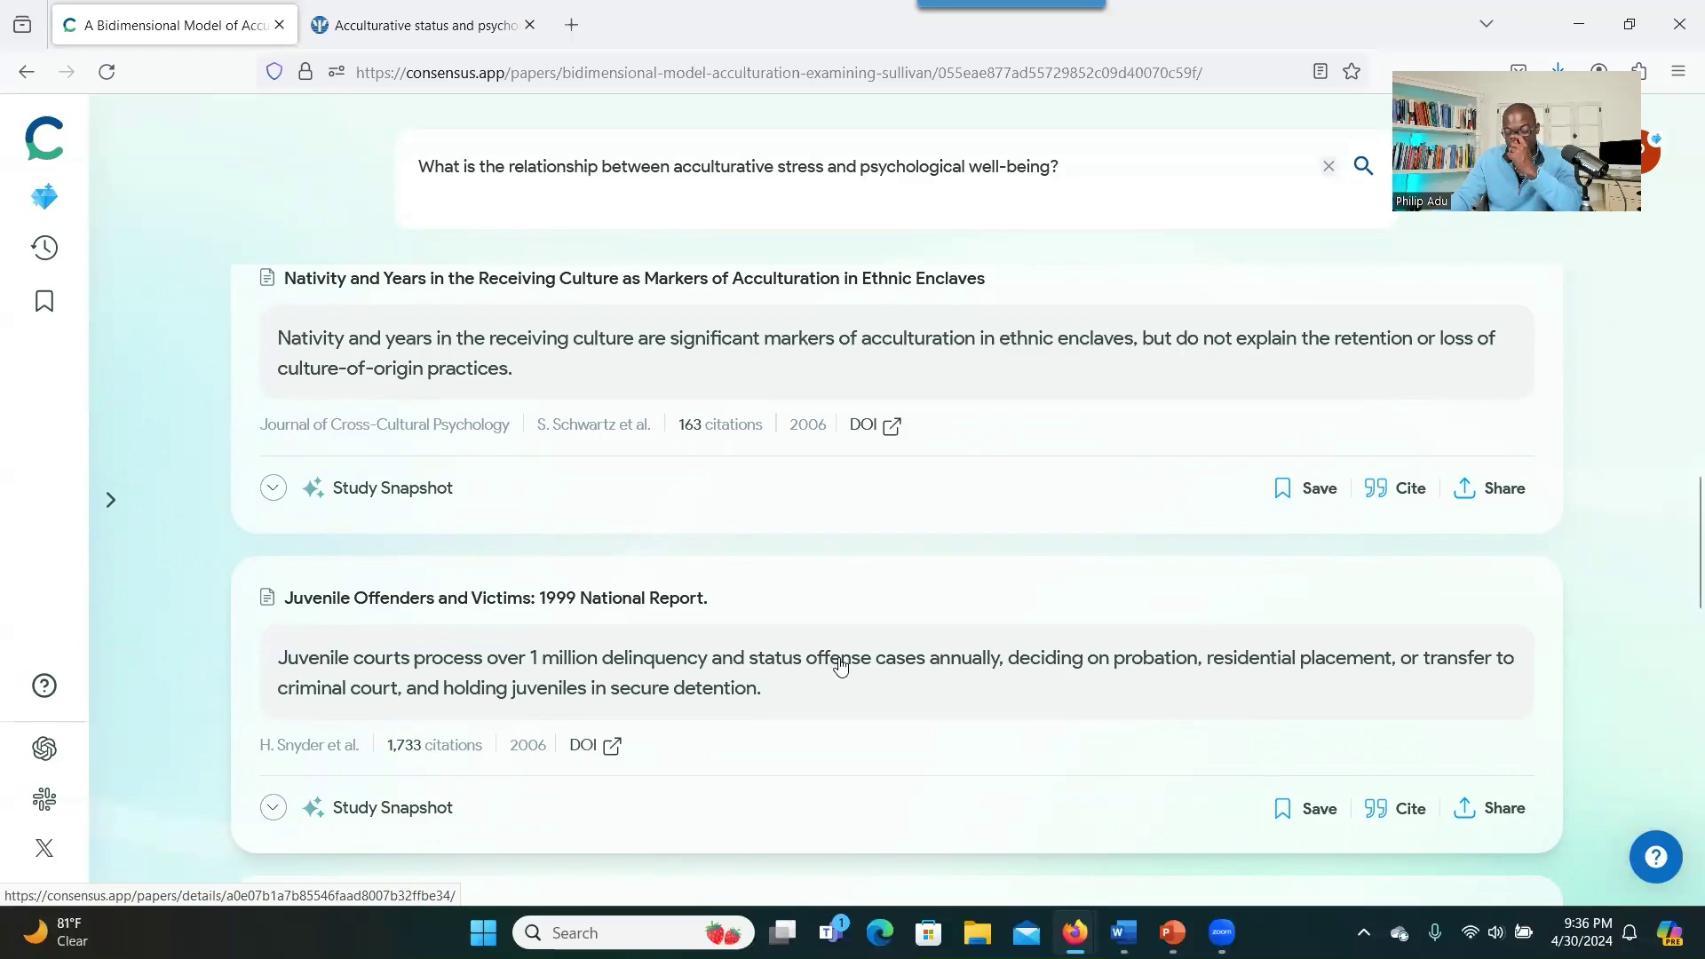
pyautogui.scroll(-2, 838, 665)
pyautogui.scroll(-6, 838, 665)
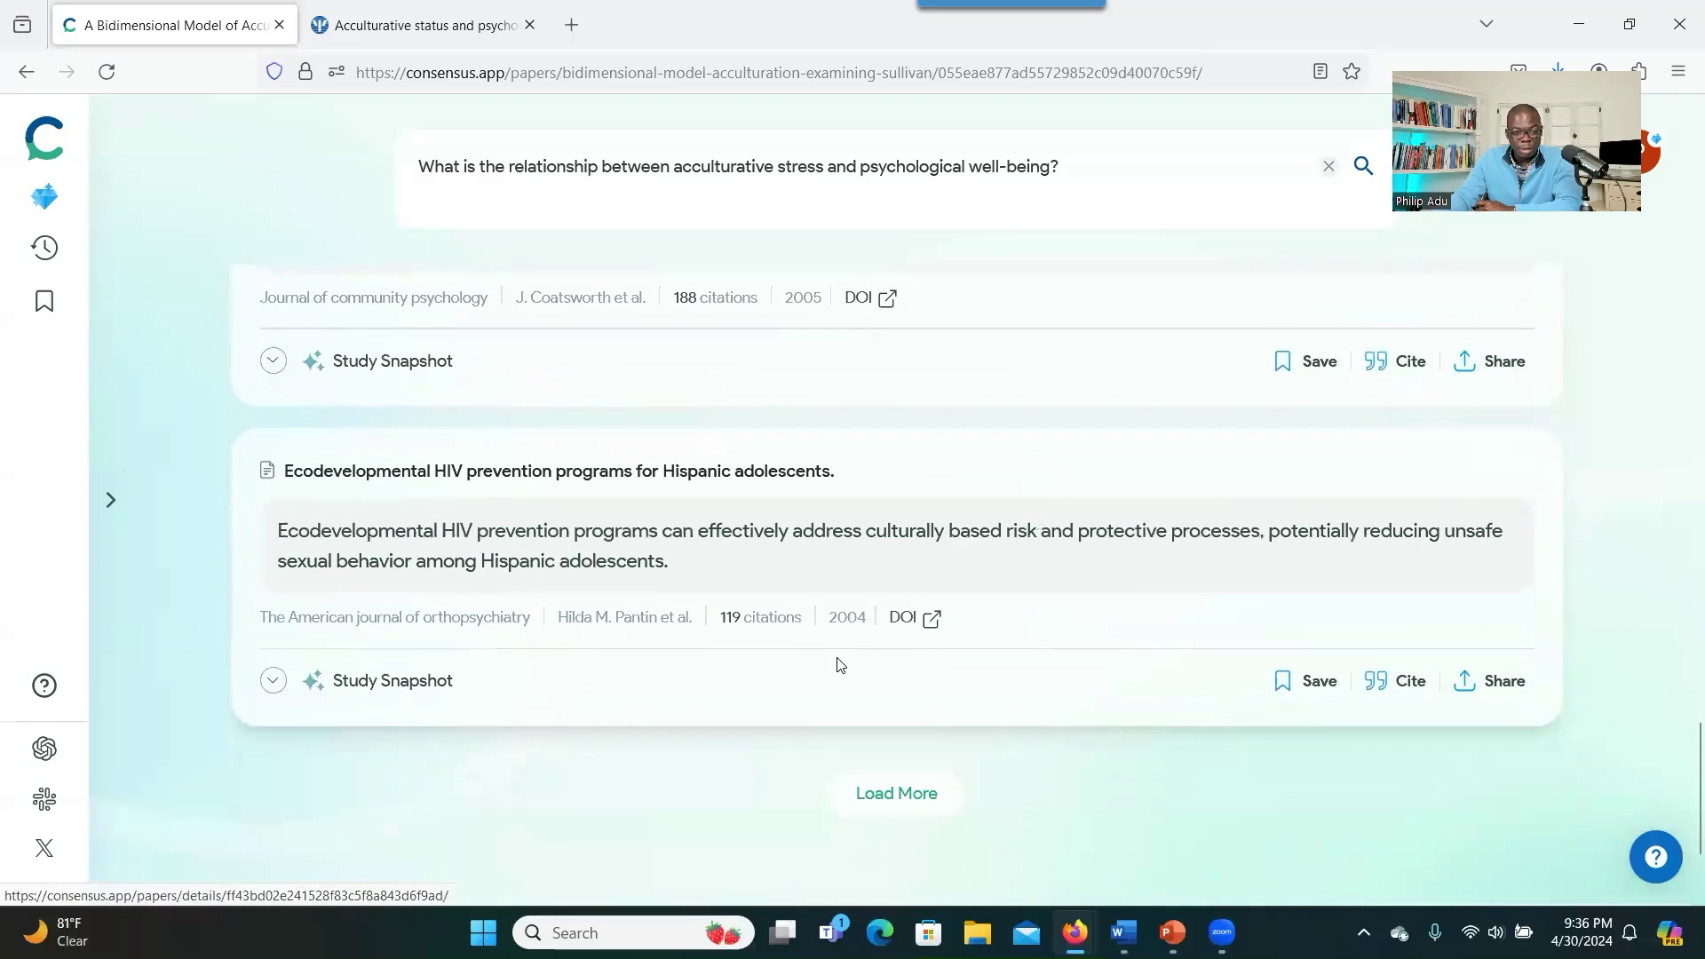
pyautogui.scroll(-3, 838, 665)
pyautogui.scroll(20, 833, 661)
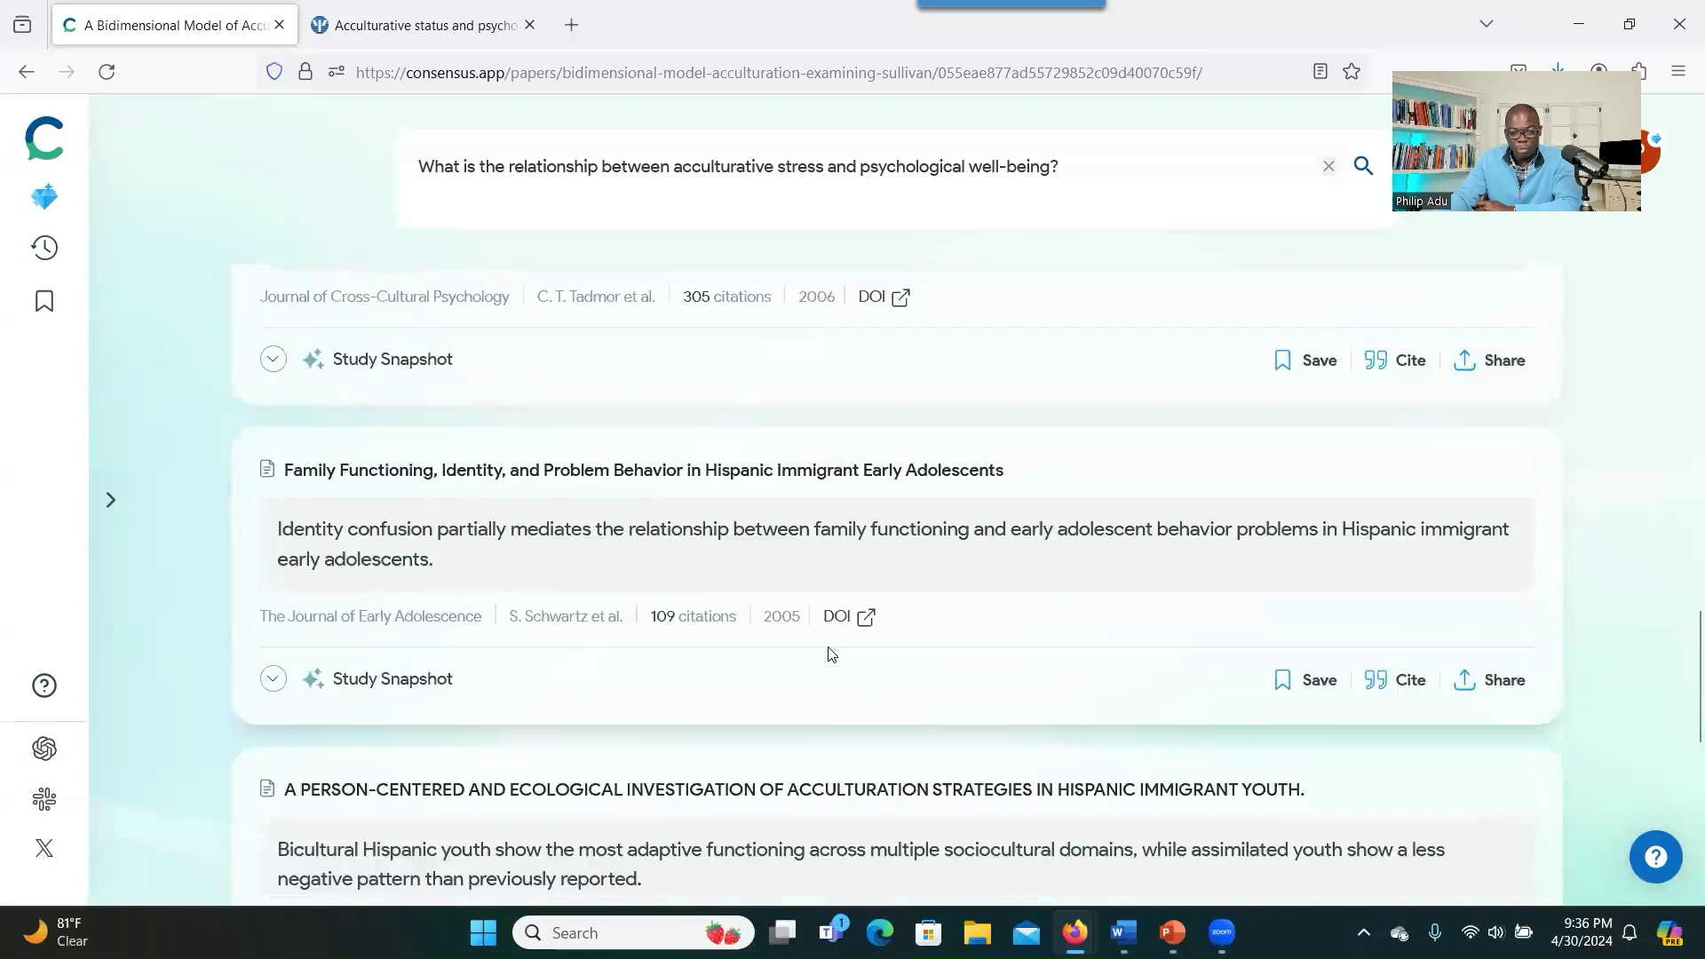
pyautogui.scroll(2, 829, 634)
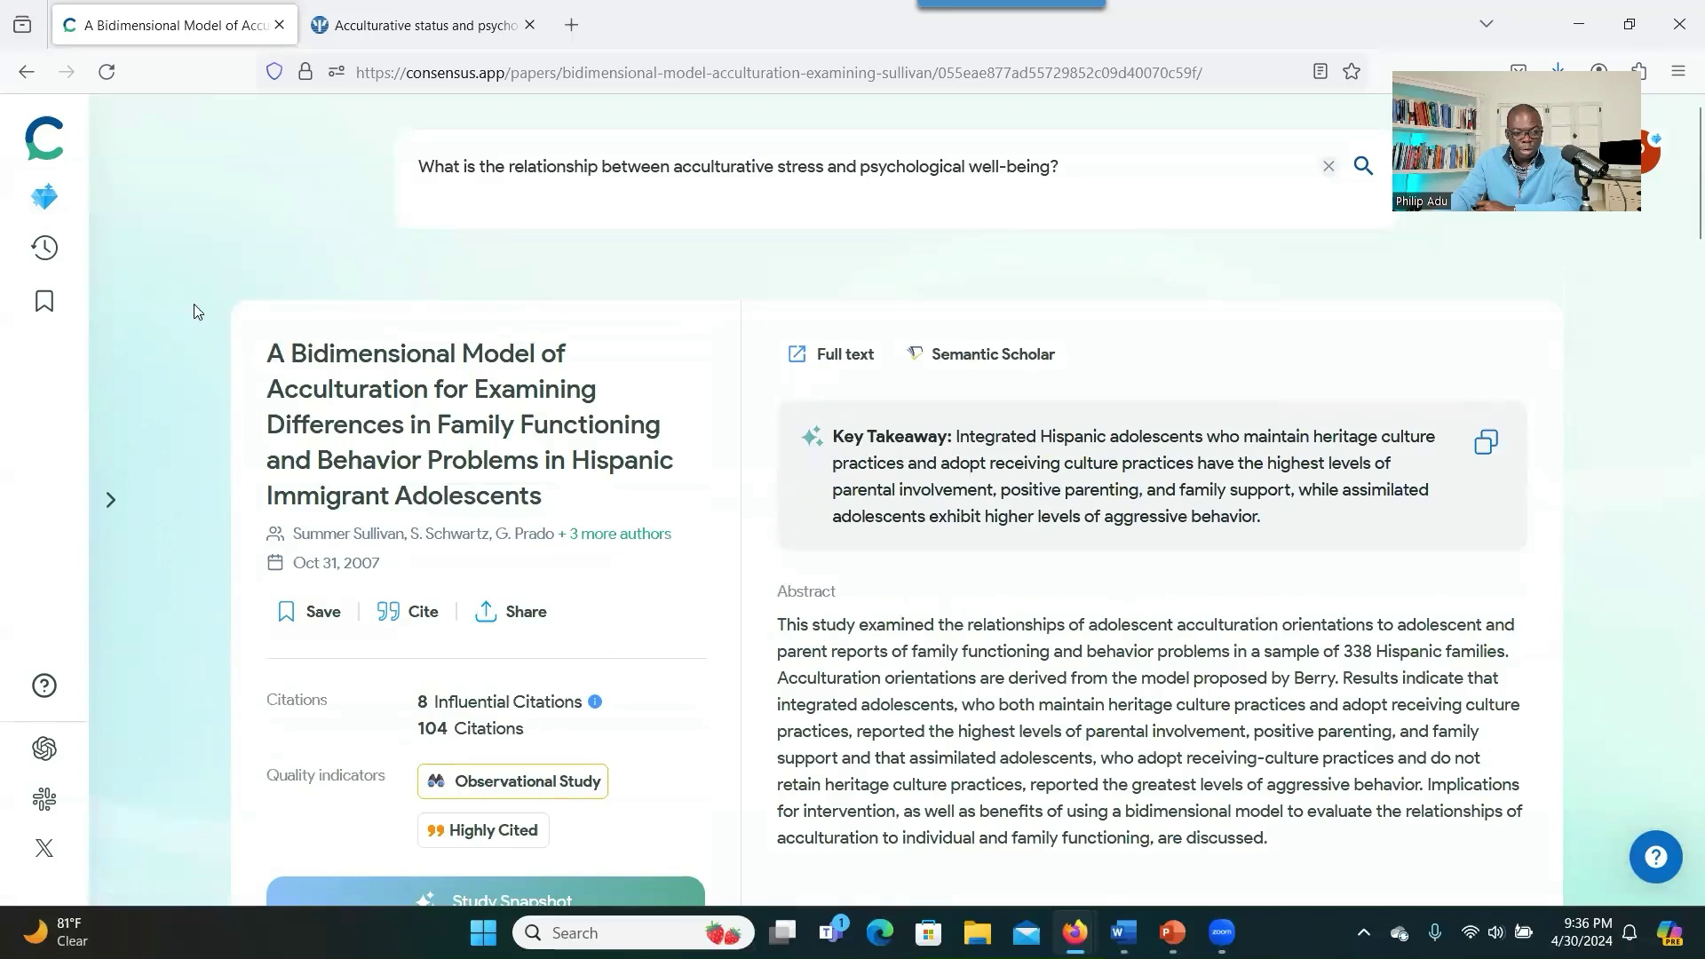
# Return to the search results, export them as a spreadsheet-readable file, and open the downloaded file in Excel
pyautogui.click(26, 71)
pyautogui.scroll(-5, 764, 496)
pyautogui.scroll(-2, 761, 496)
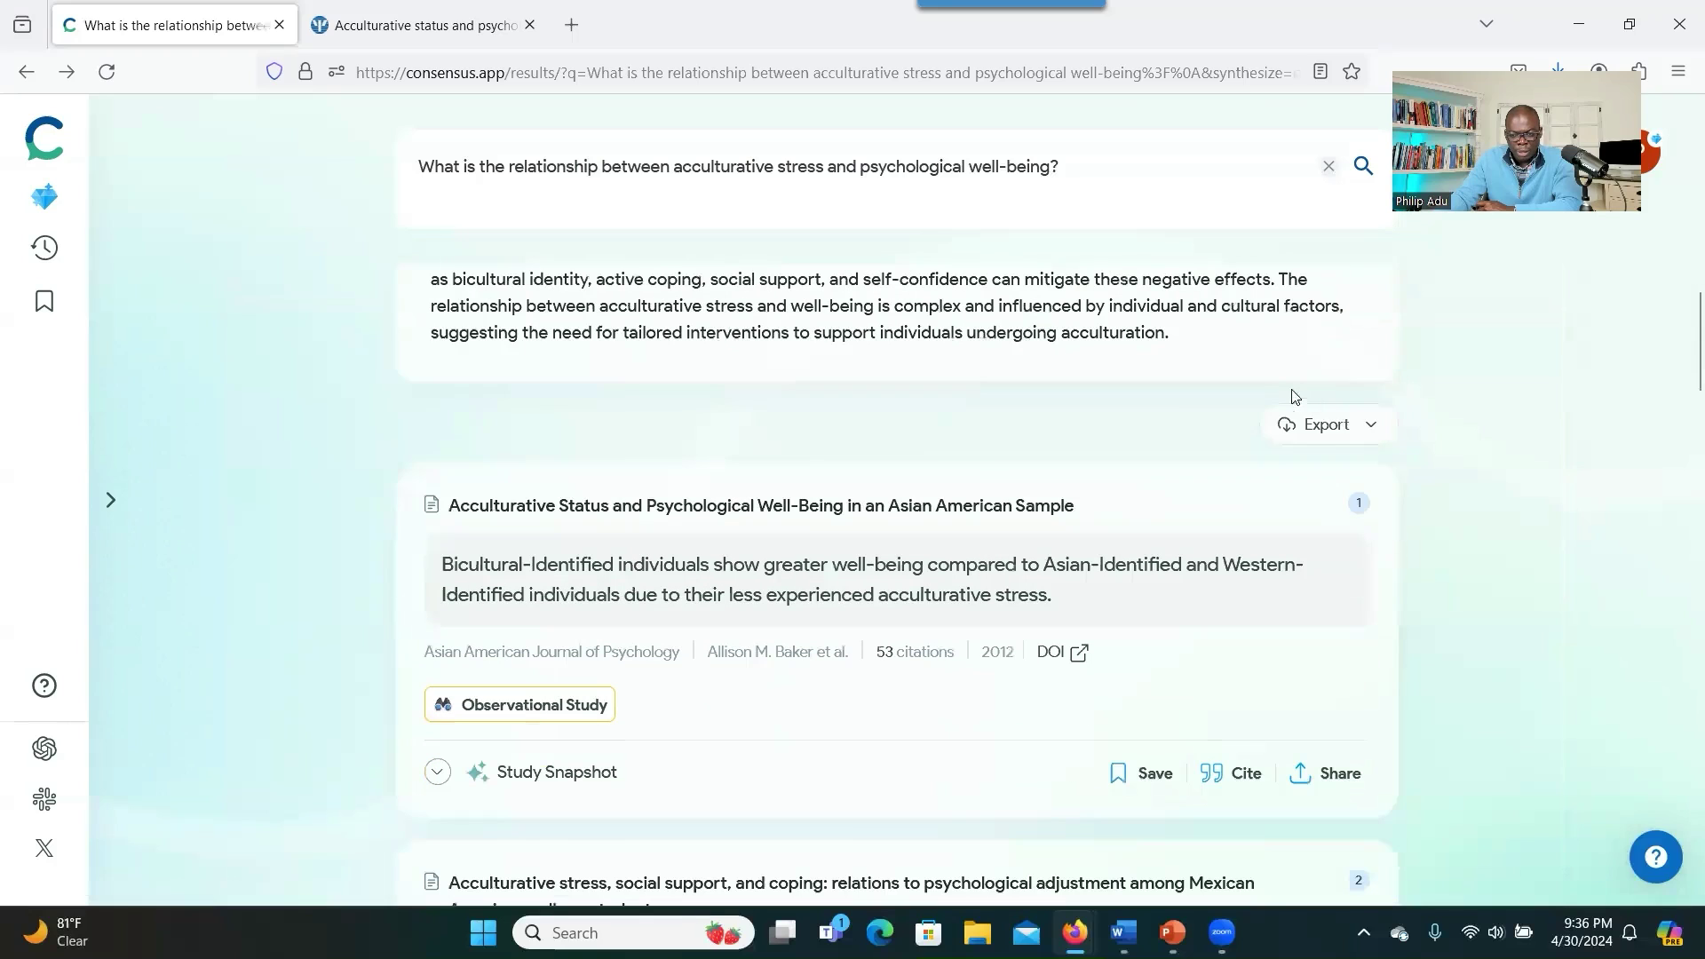
pyautogui.click(1336, 422)
pyautogui.click(1326, 544)
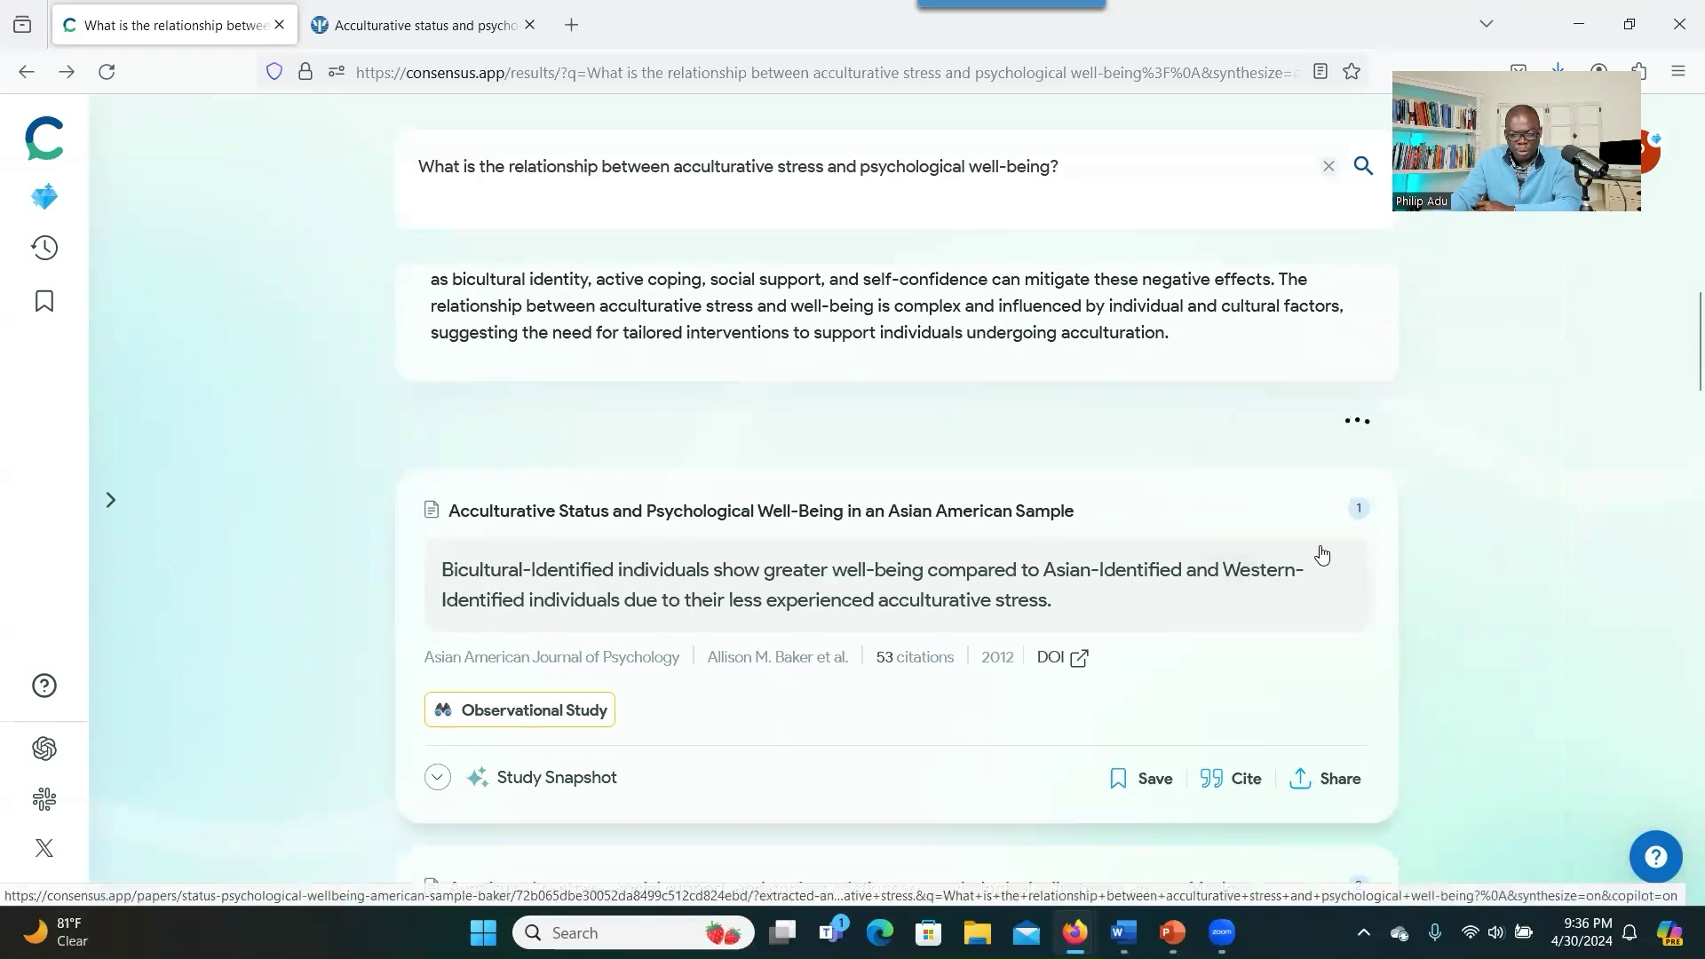
pyautogui.click(1114, 129)
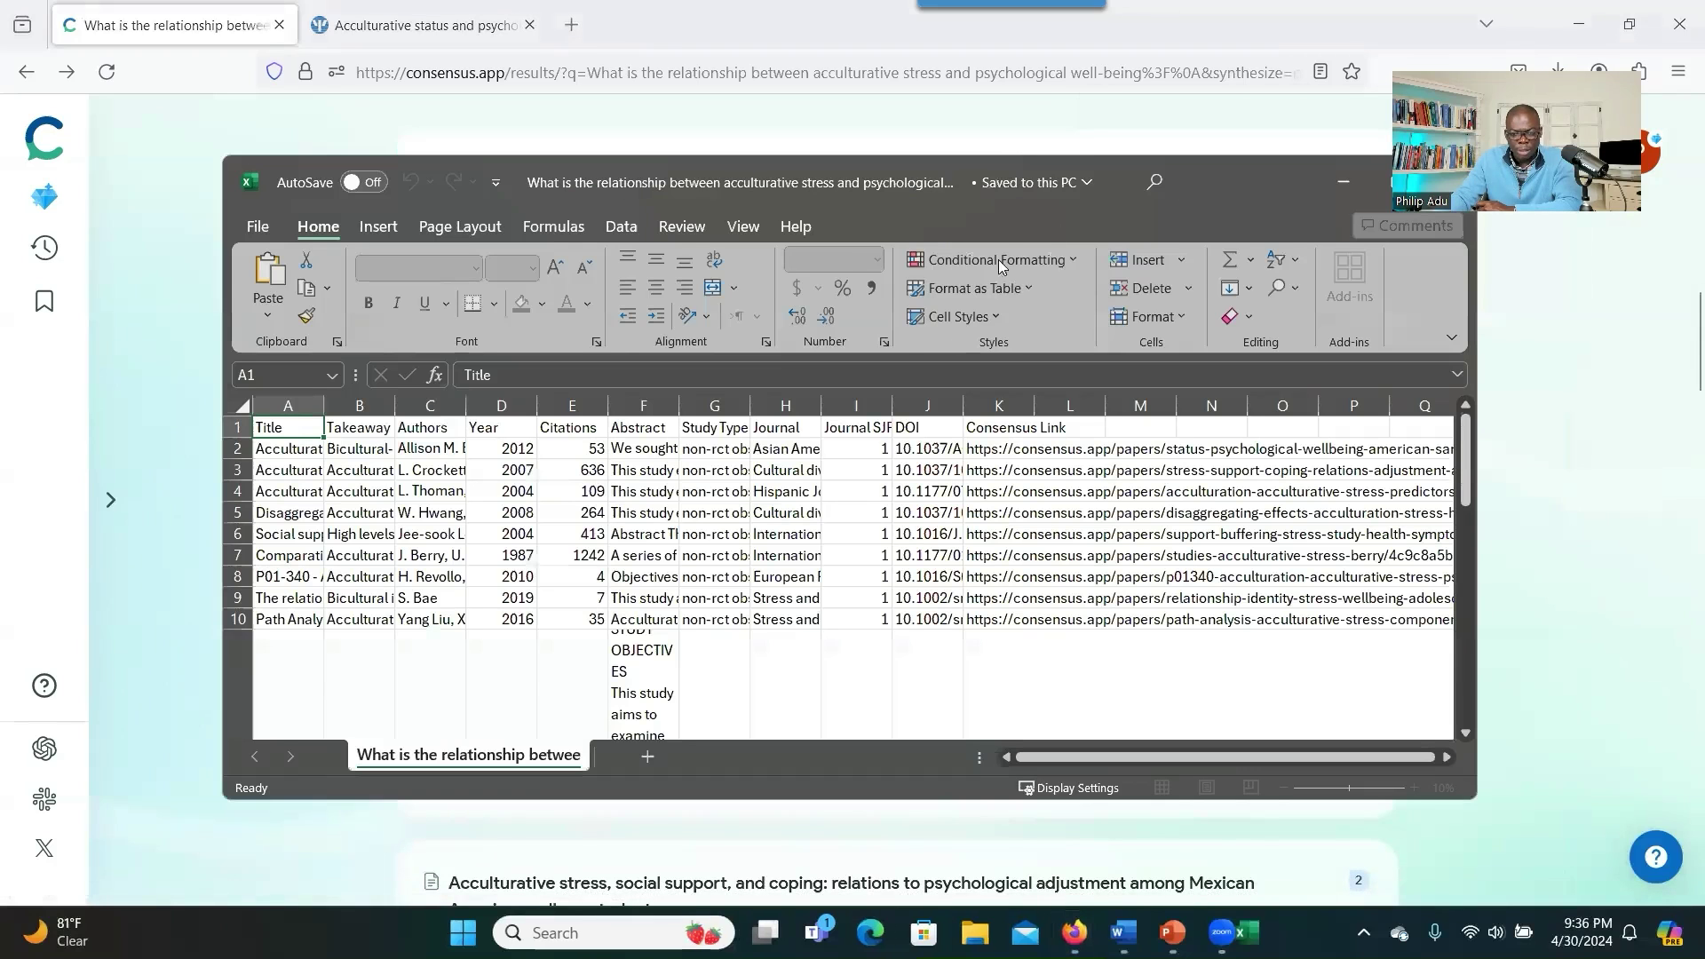
# Examine the title, takeaway, authors, year, citations and abstract columns of the exported results, and close the workbook
pyautogui.doubleClick(1272, 171)
pyautogui.click(77, 313)
pyautogui.click(65, 350)
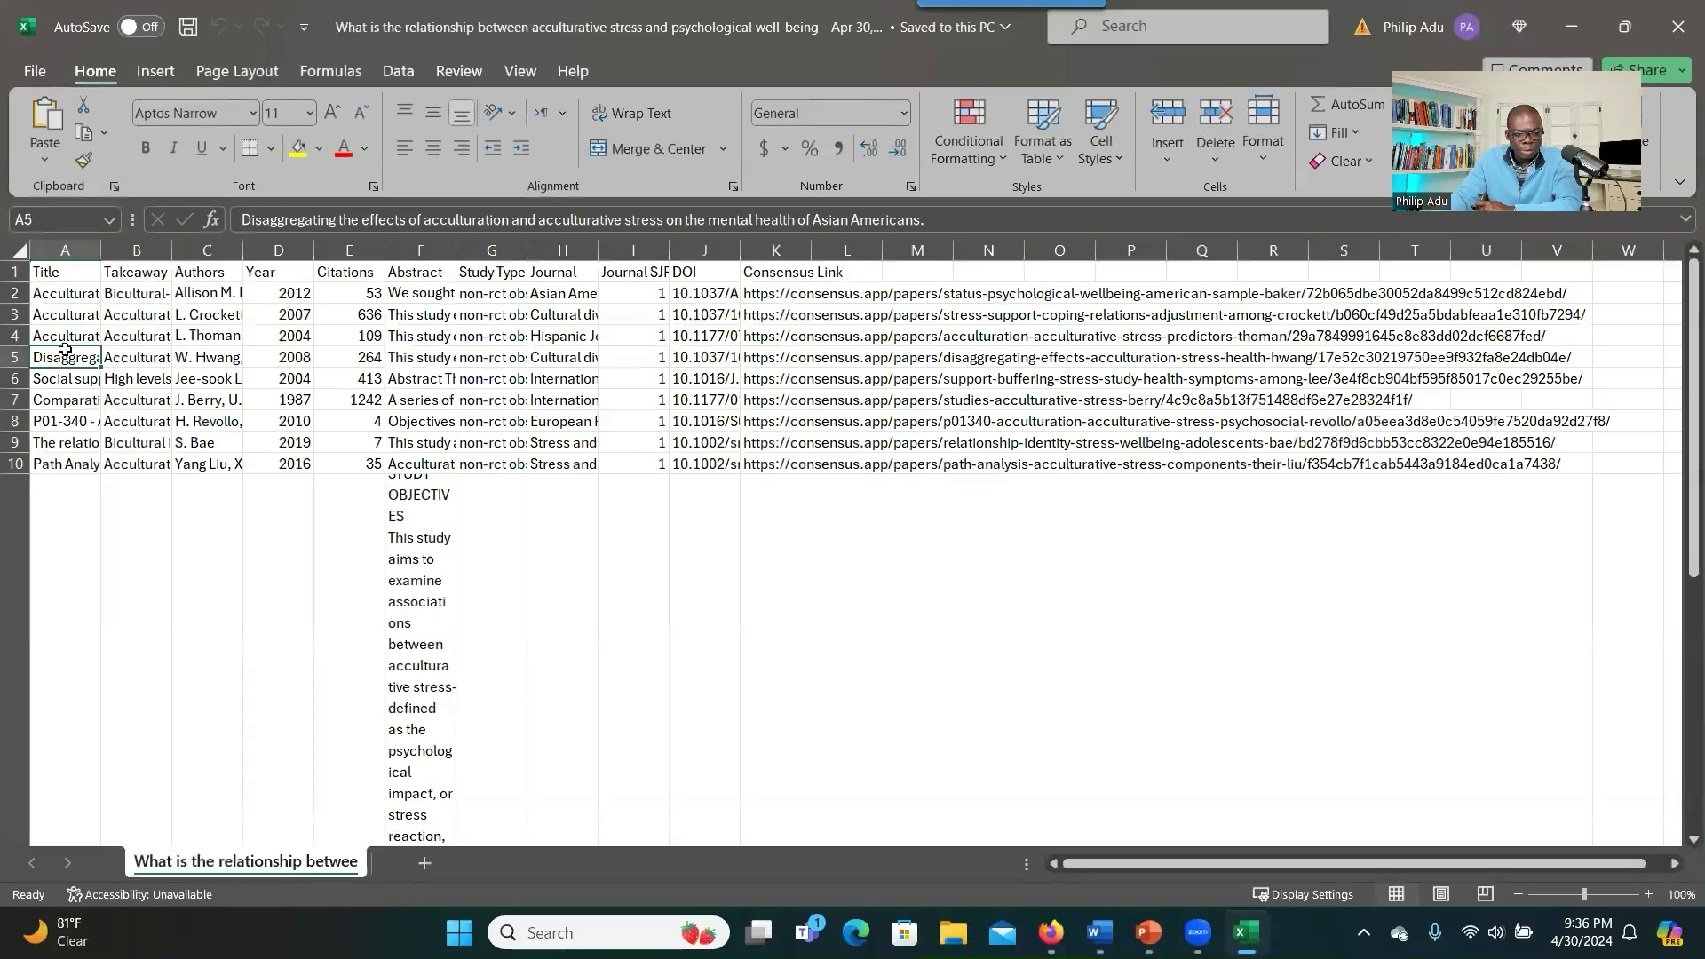
pyautogui.click(133, 278)
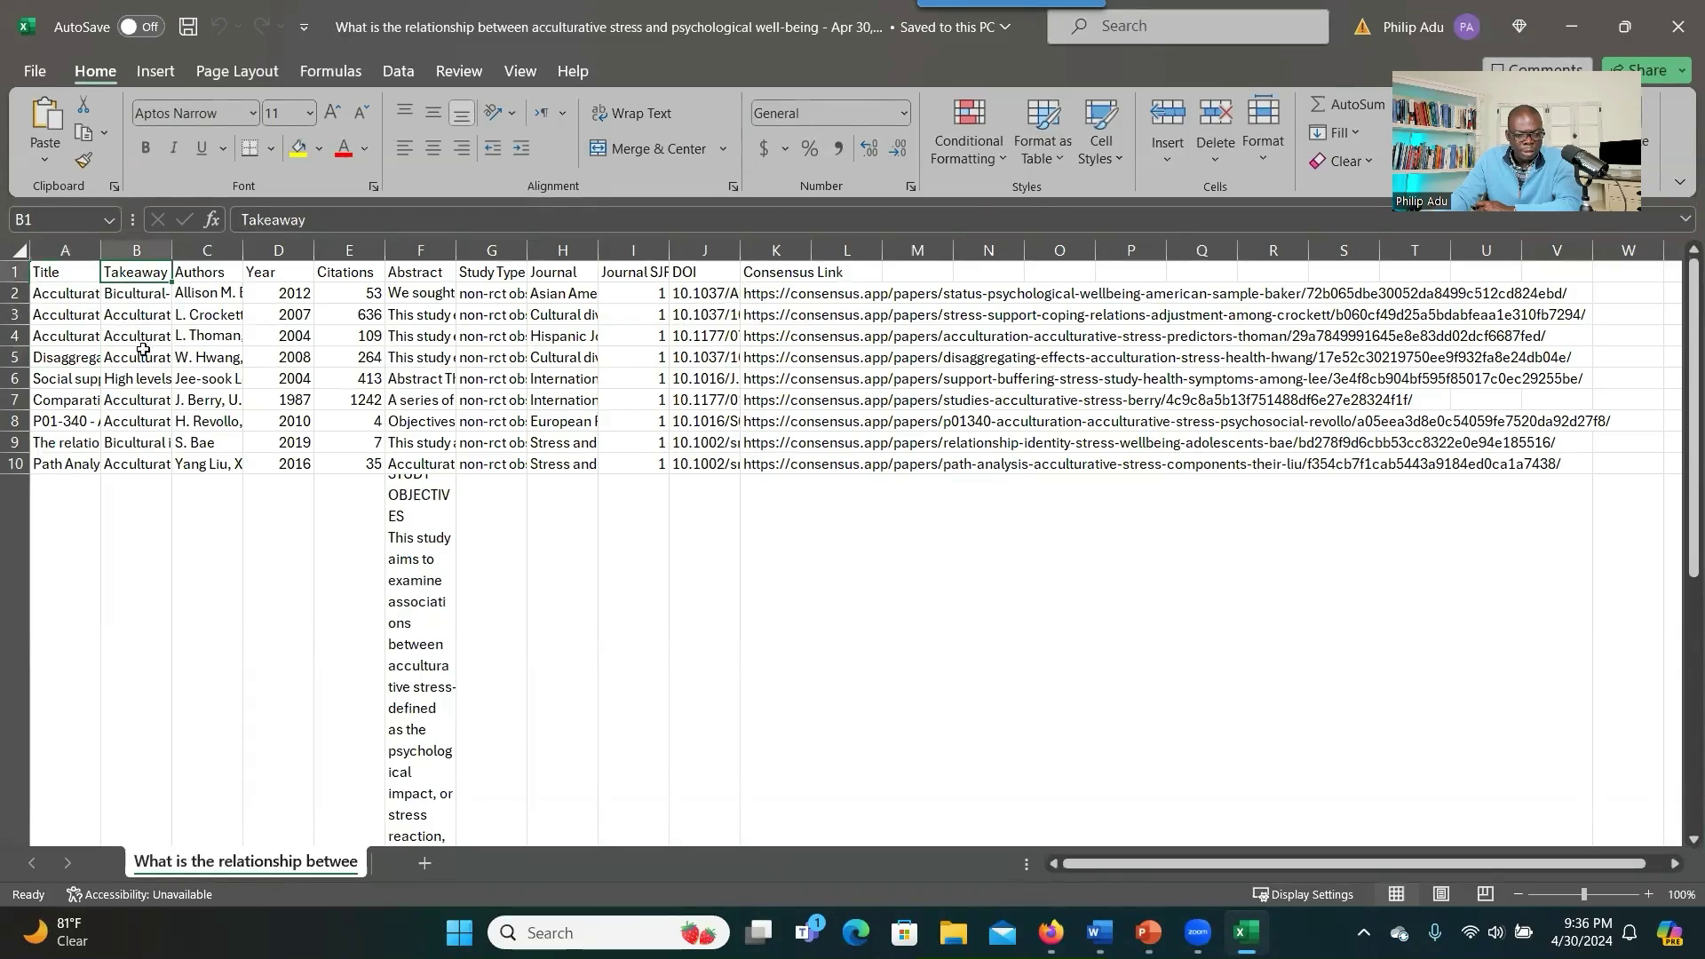
pyautogui.click(224, 273)
pyautogui.click(273, 274)
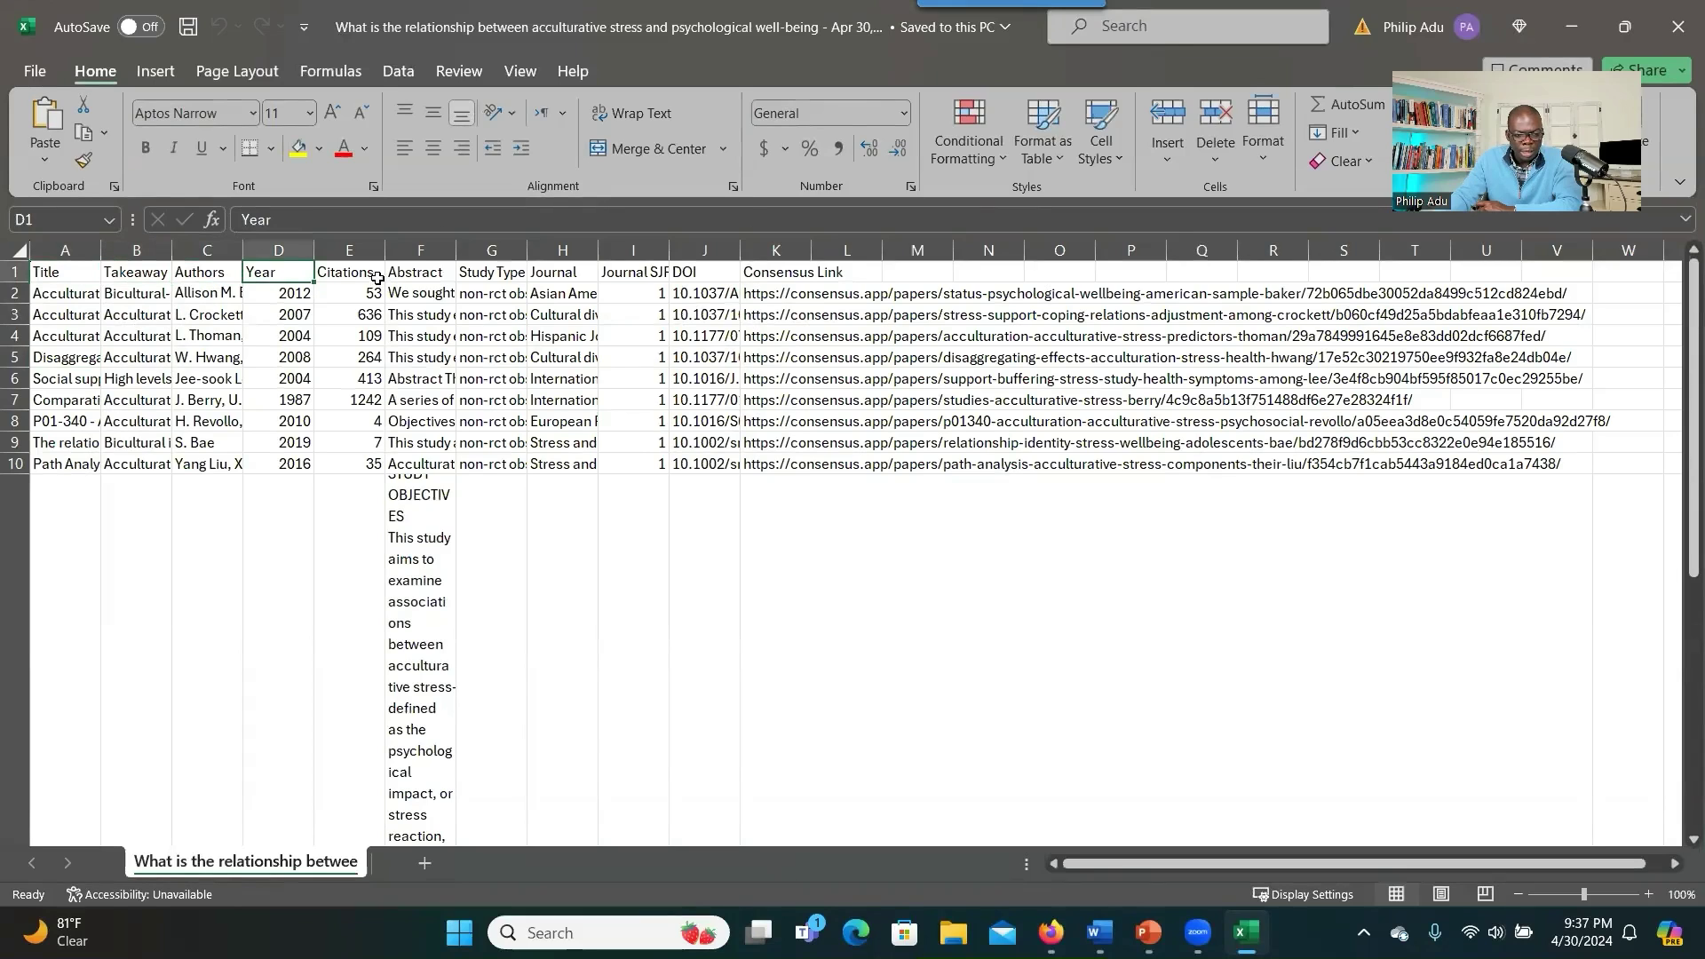
pyautogui.click(377, 277)
pyautogui.click(421, 273)
pyautogui.click(917, 421)
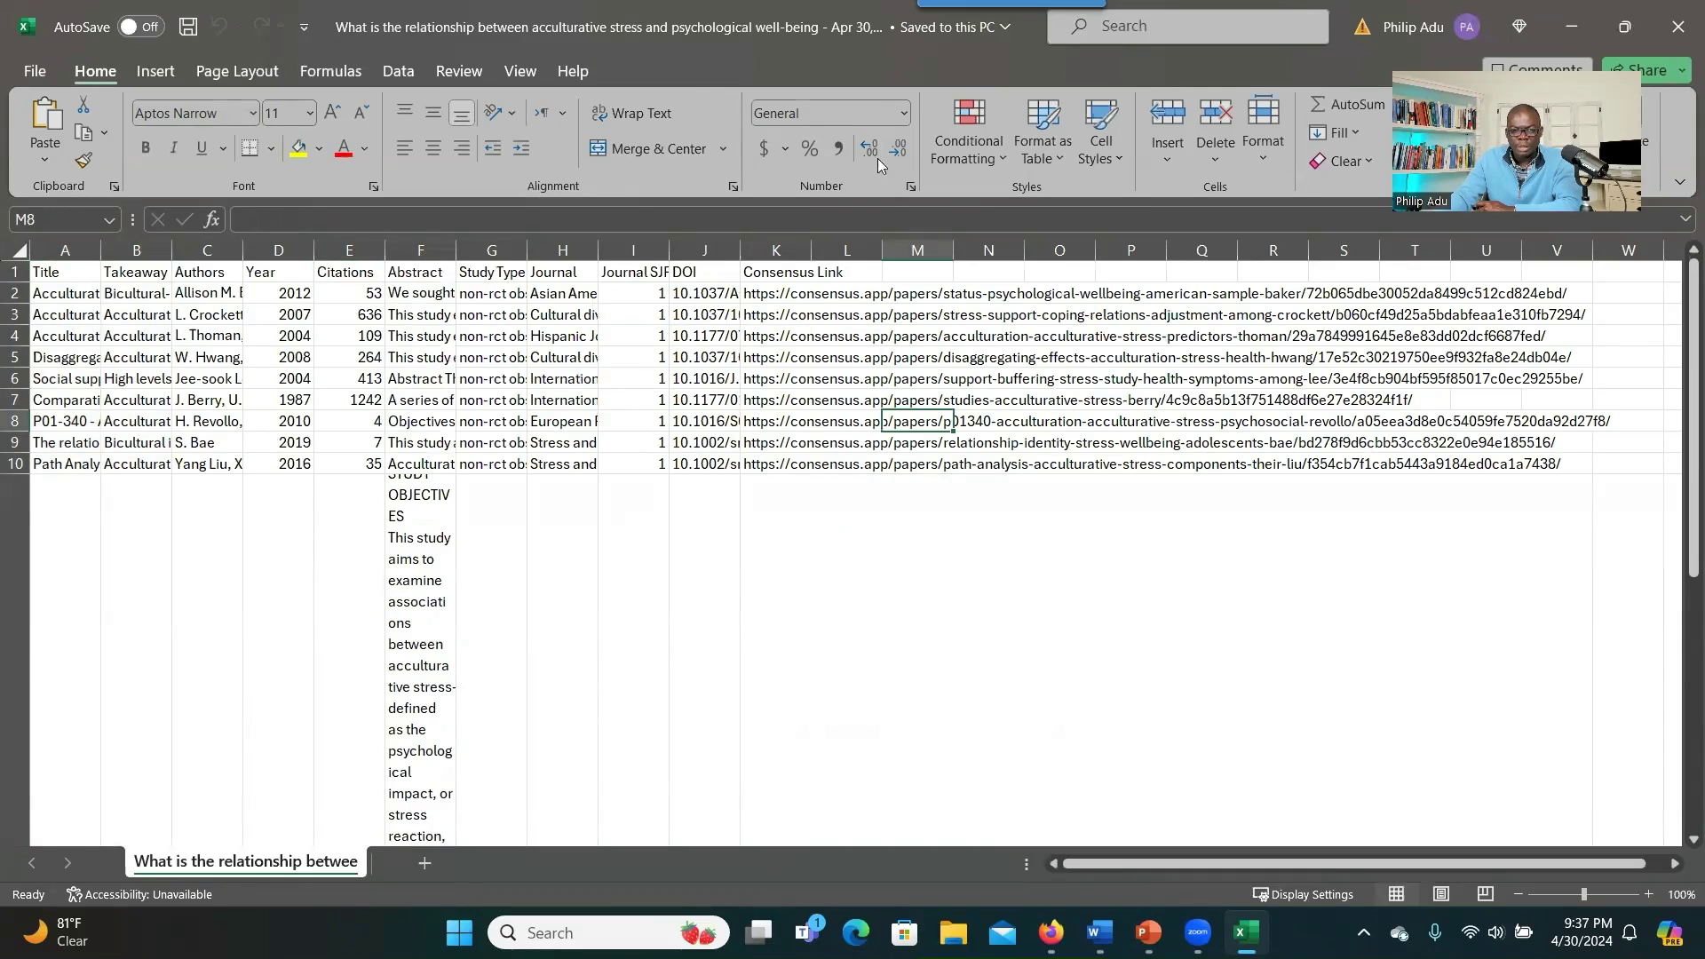
pyautogui.moveTo(868, 73); pyautogui.dragTo(932, 247)
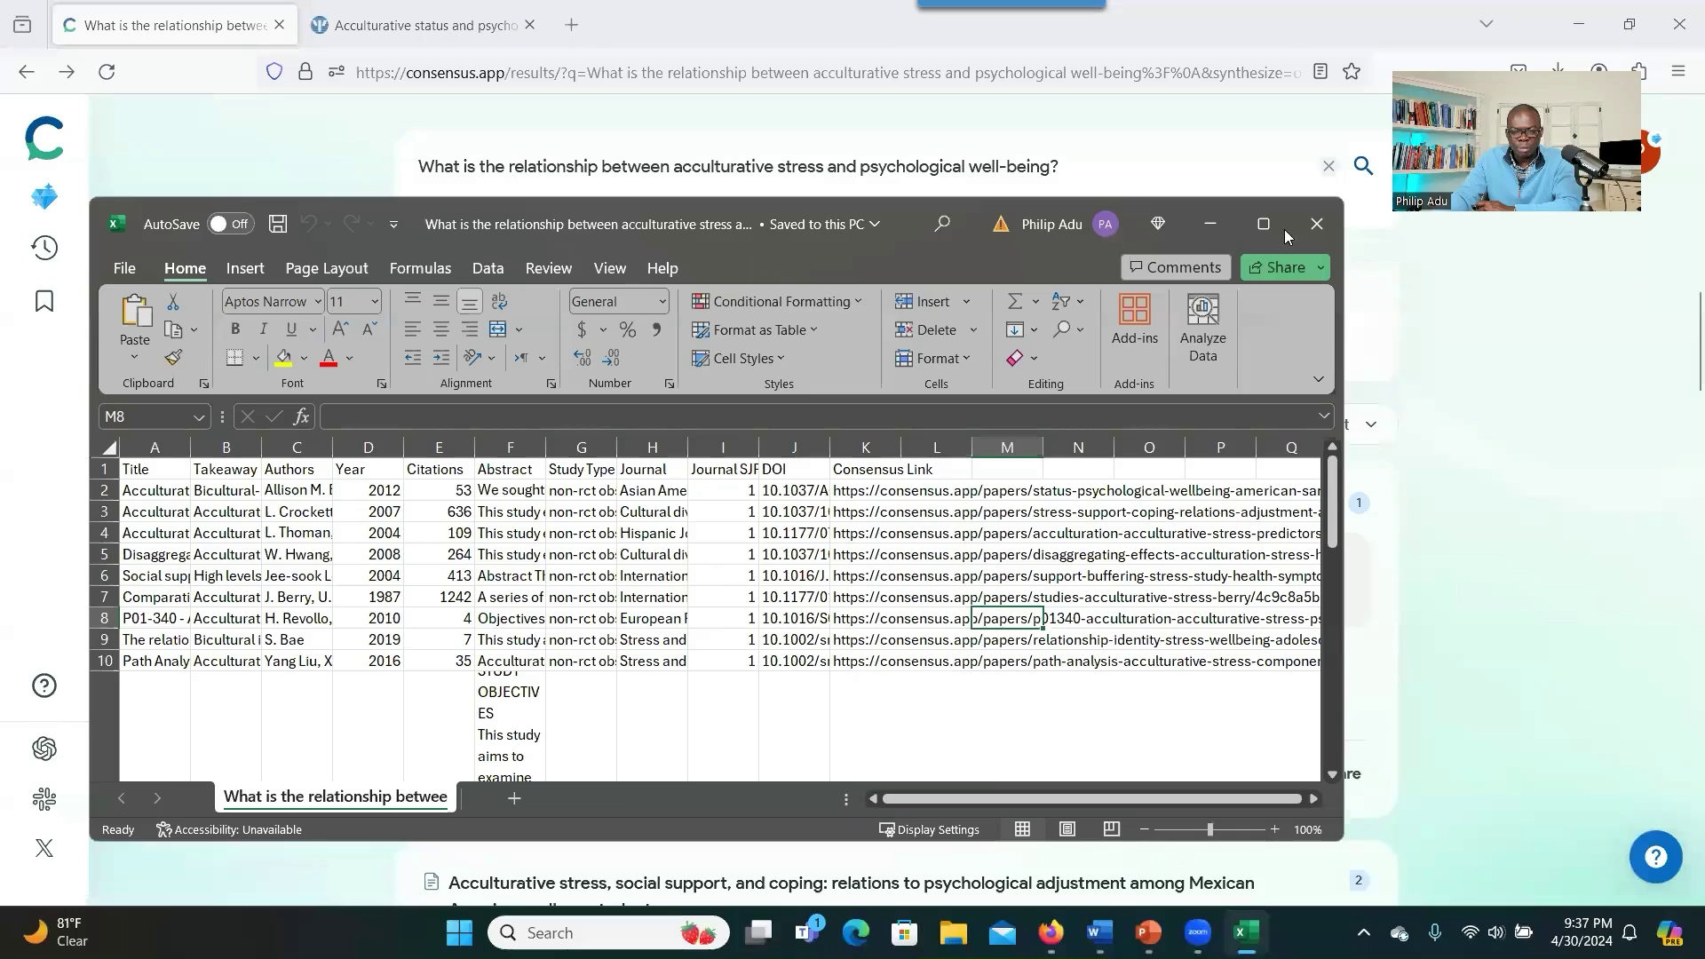
pyautogui.click(1317, 224)
# Run the suggested yes/no question "Does acculturative stress affect mental health?" from the Consensus Meter
pyautogui.scroll(4, 925, 433)
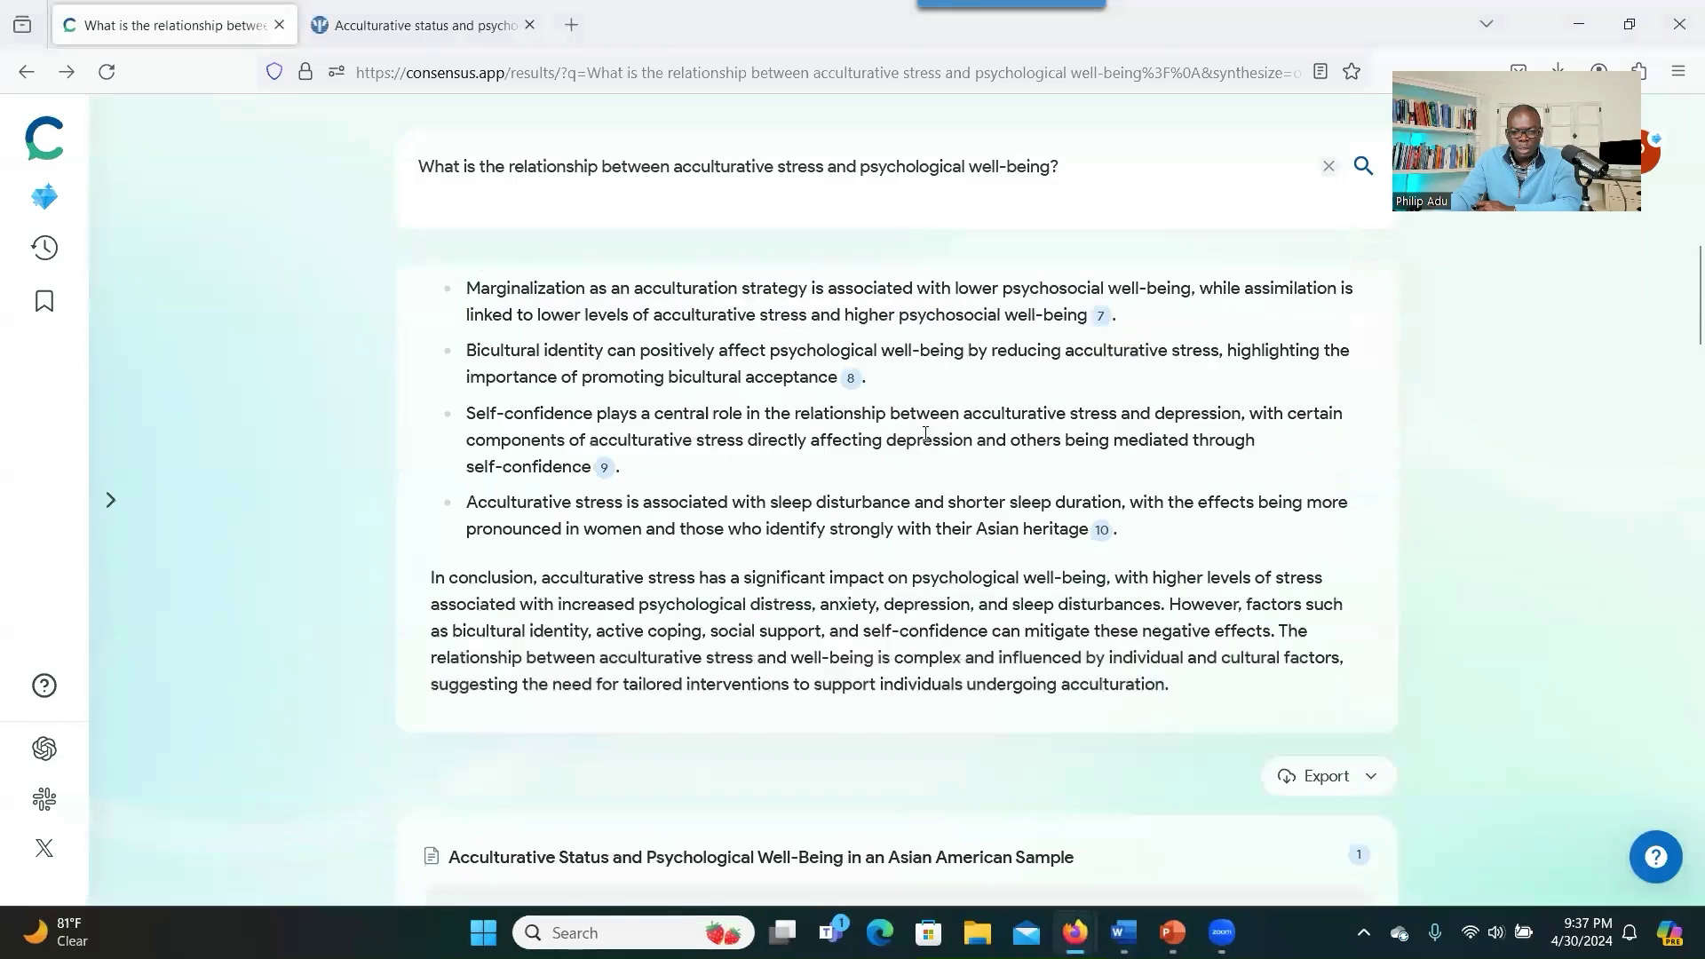
pyautogui.scroll(10, 925, 433)
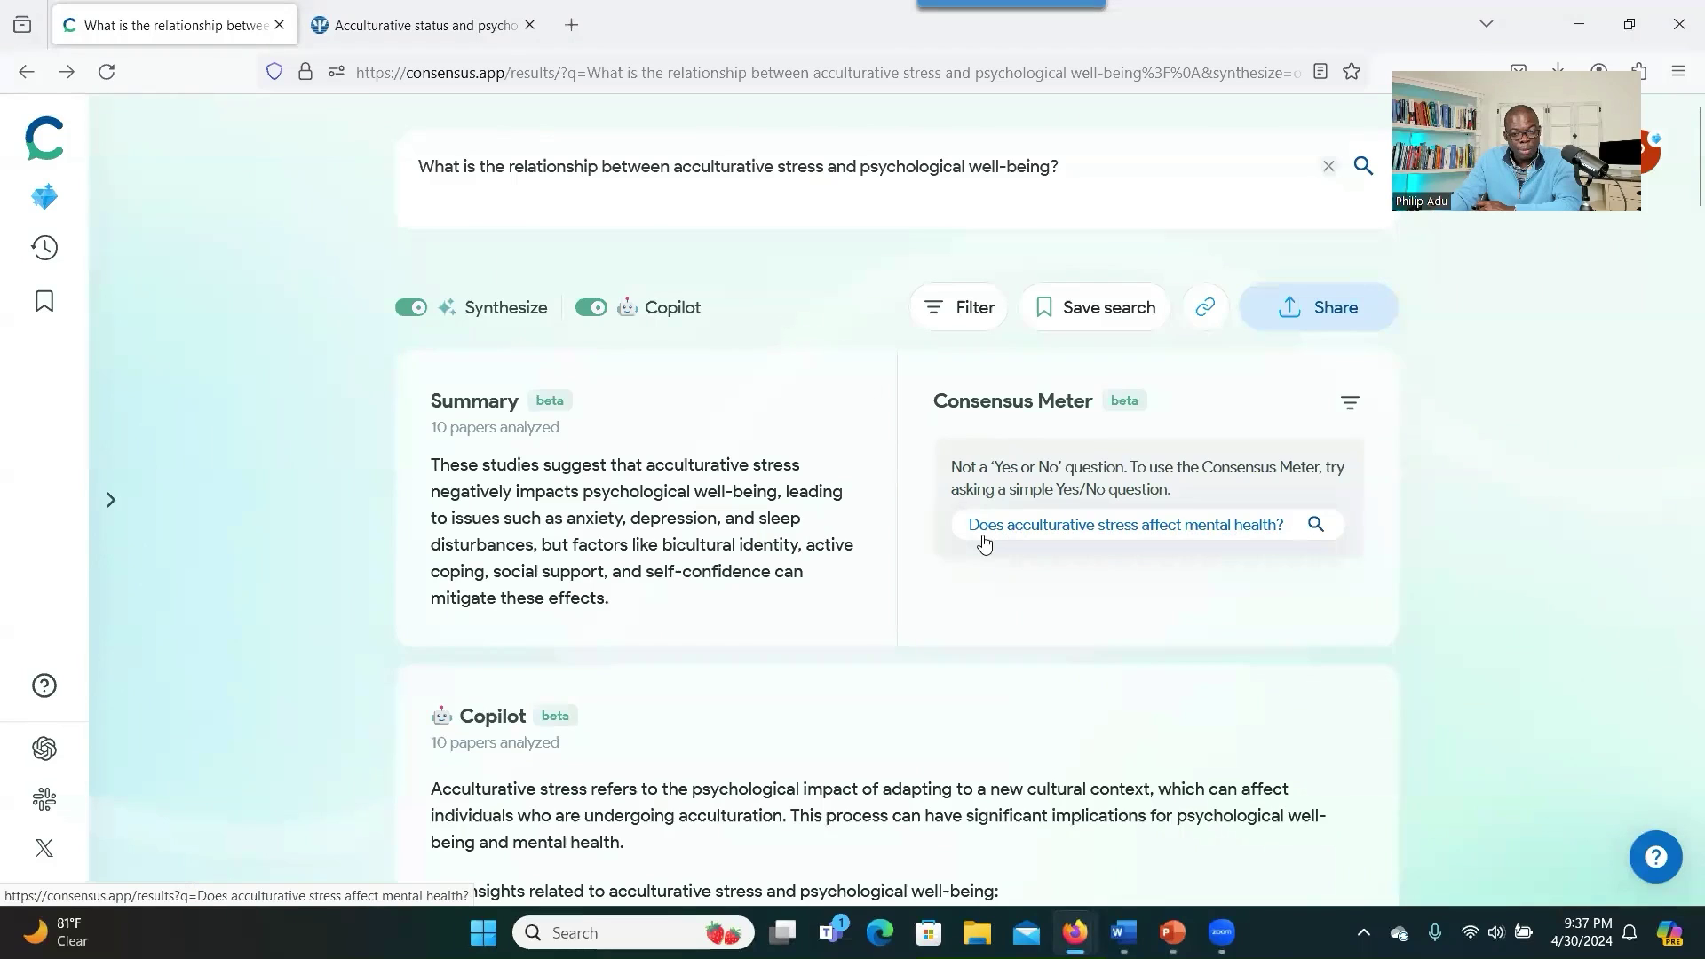
pyautogui.click(458, 176)
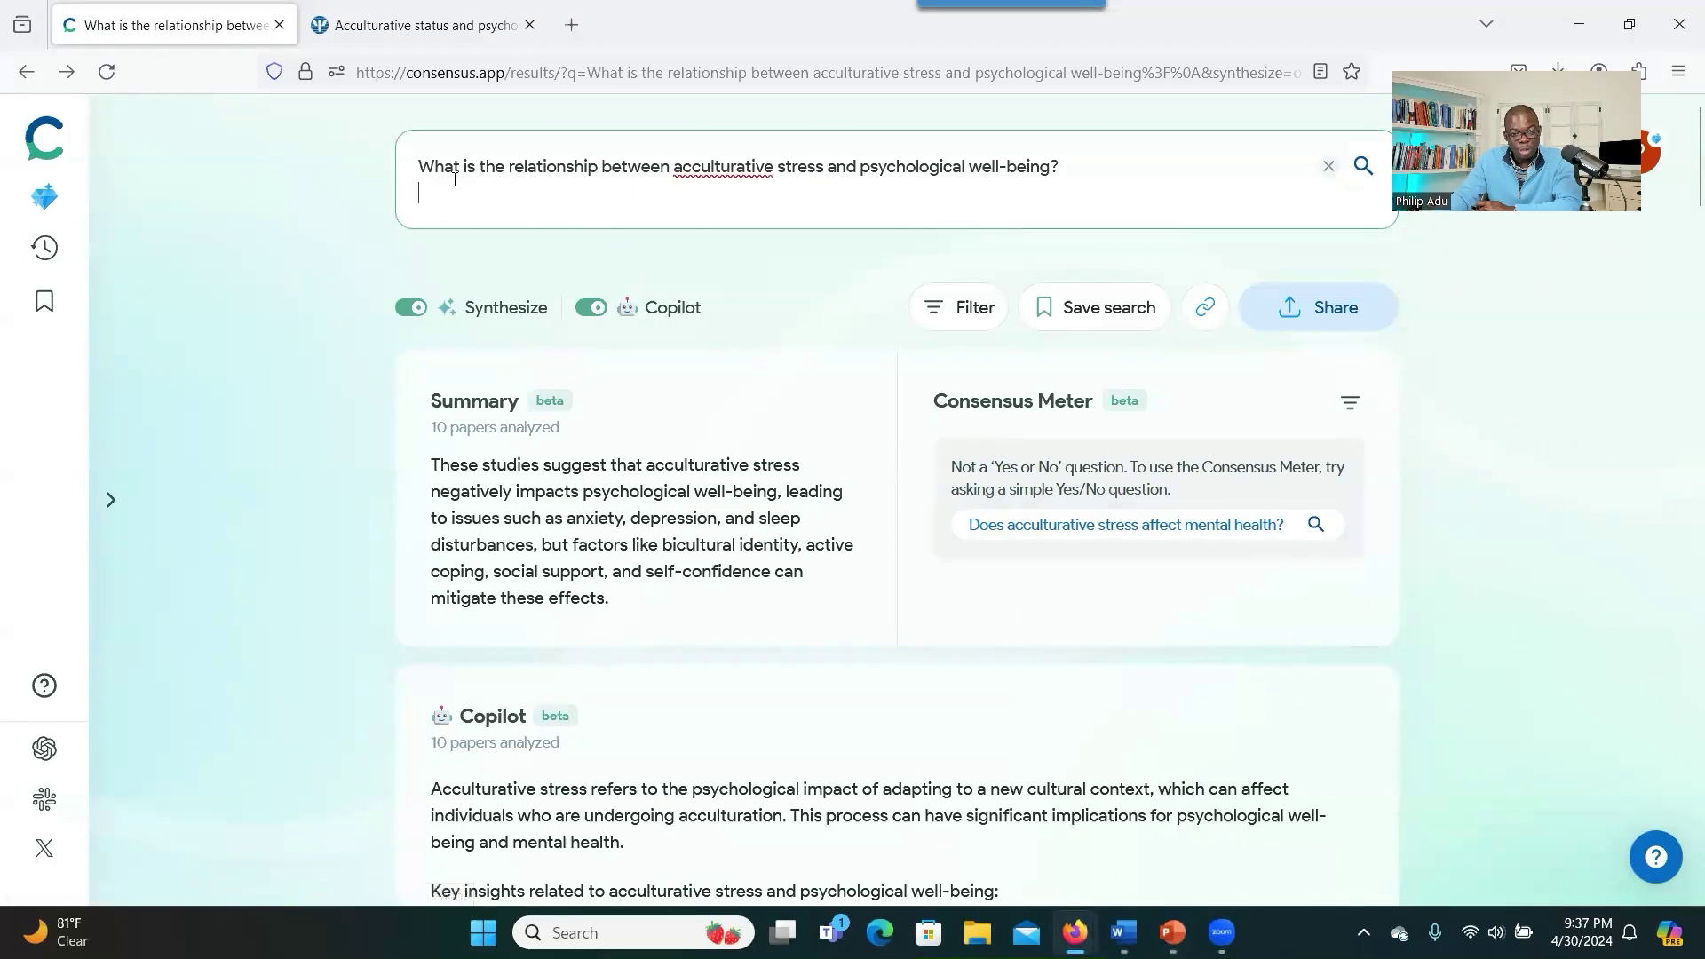
pyautogui.click(1065, 529)
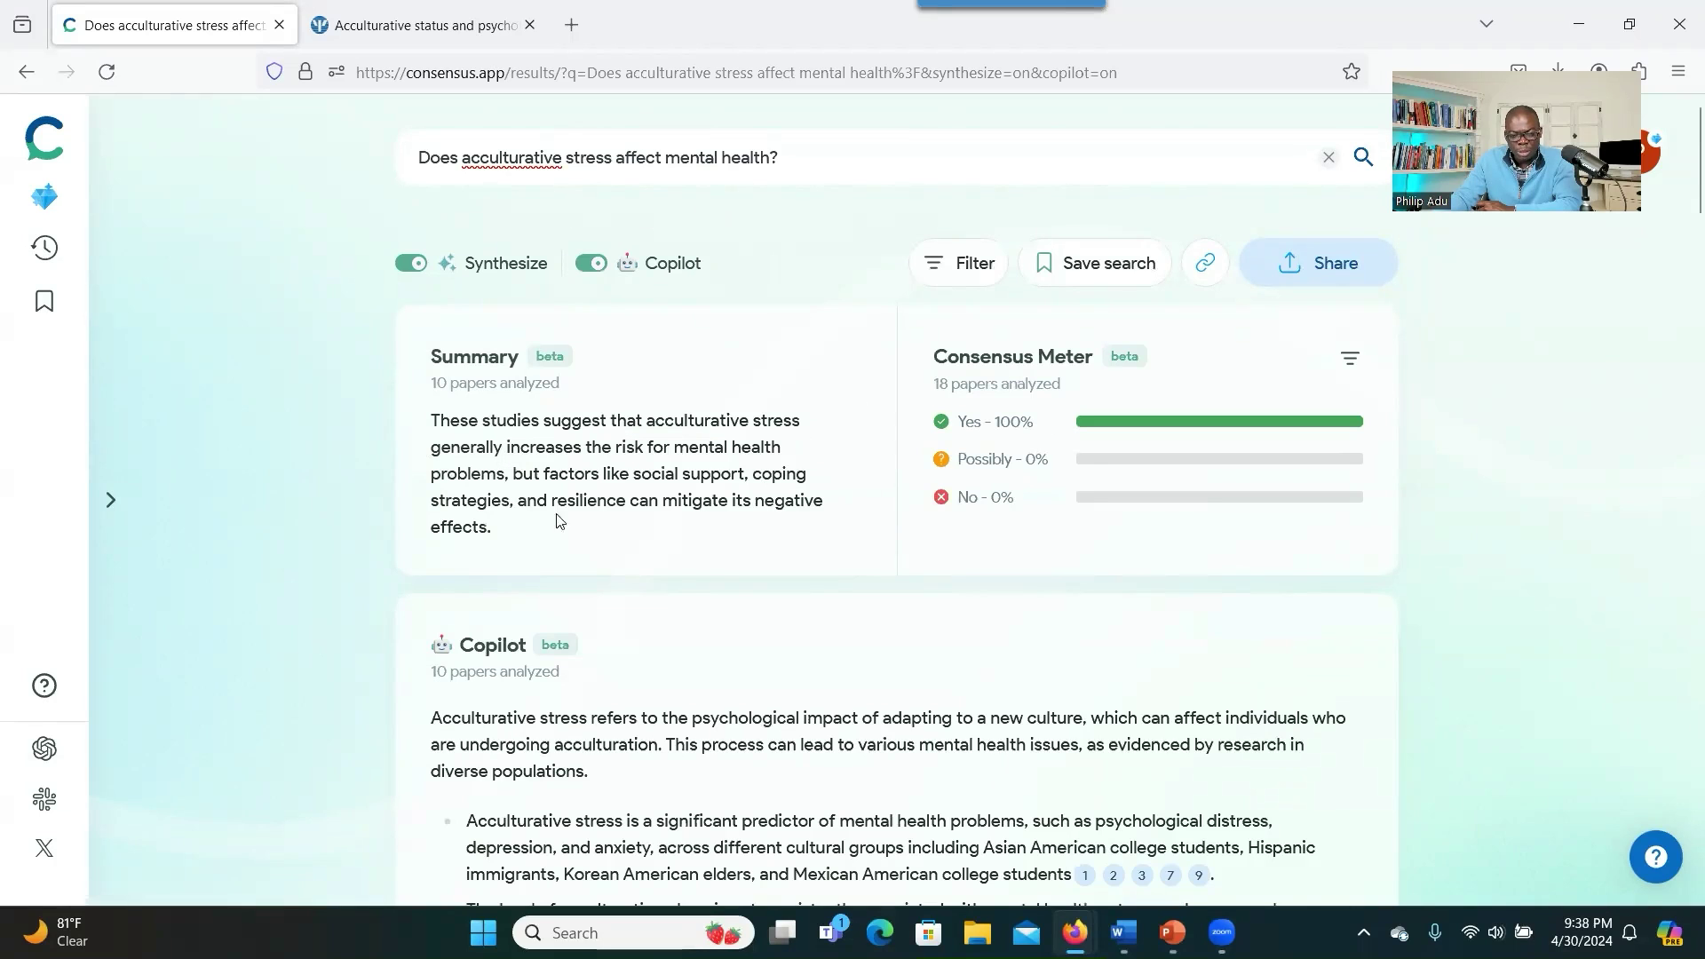
# Review the Copilot synthesis and the yes/no labels on the first papers for the acculturative stress and mental health question
pyautogui.scroll(-4, 560, 521)
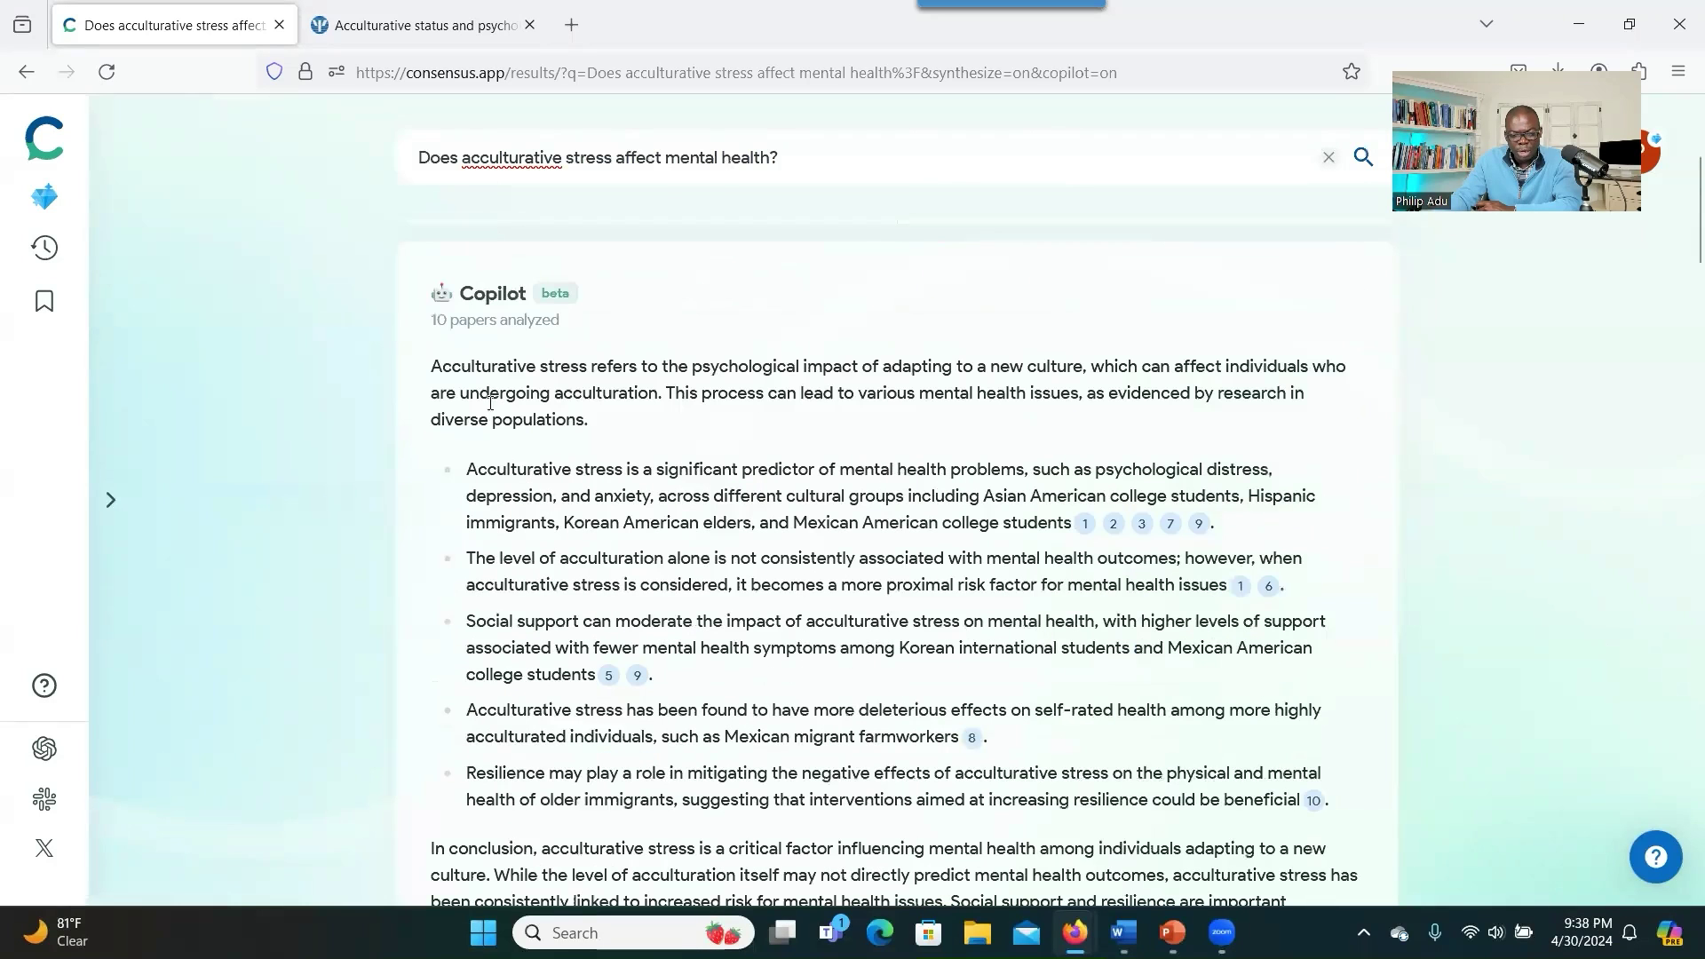
pyautogui.scroll(-2, 669, 525)
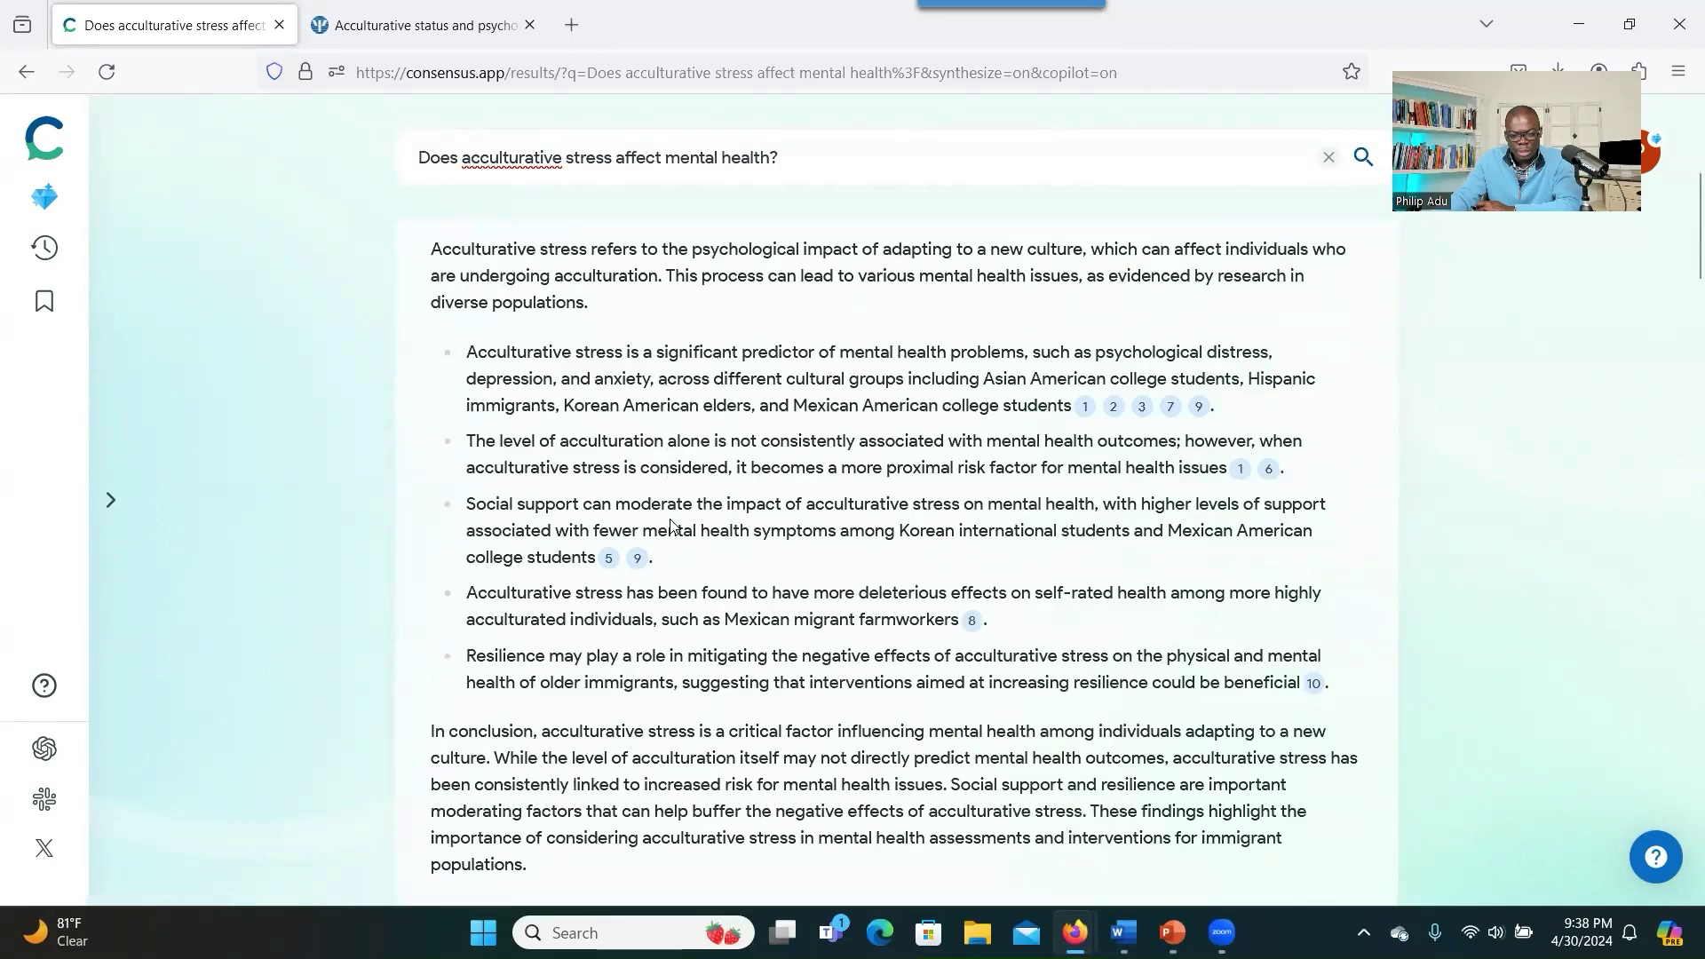
pyautogui.scroll(-7, 670, 525)
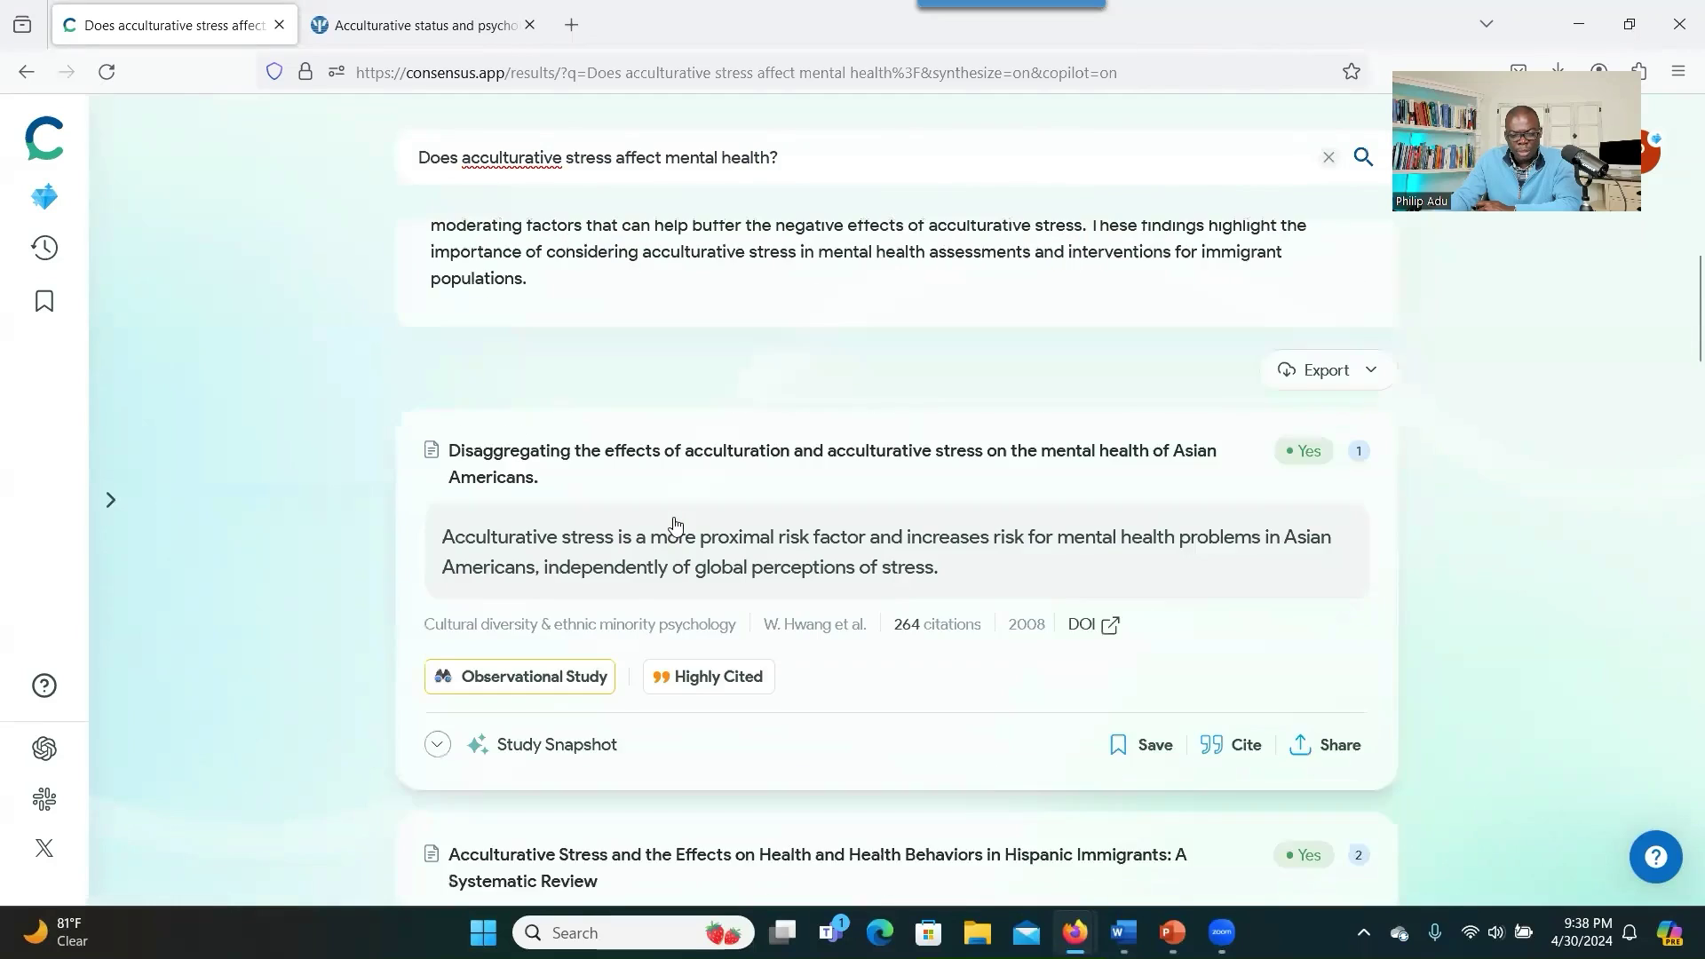
pyautogui.scroll(-1, 675, 528)
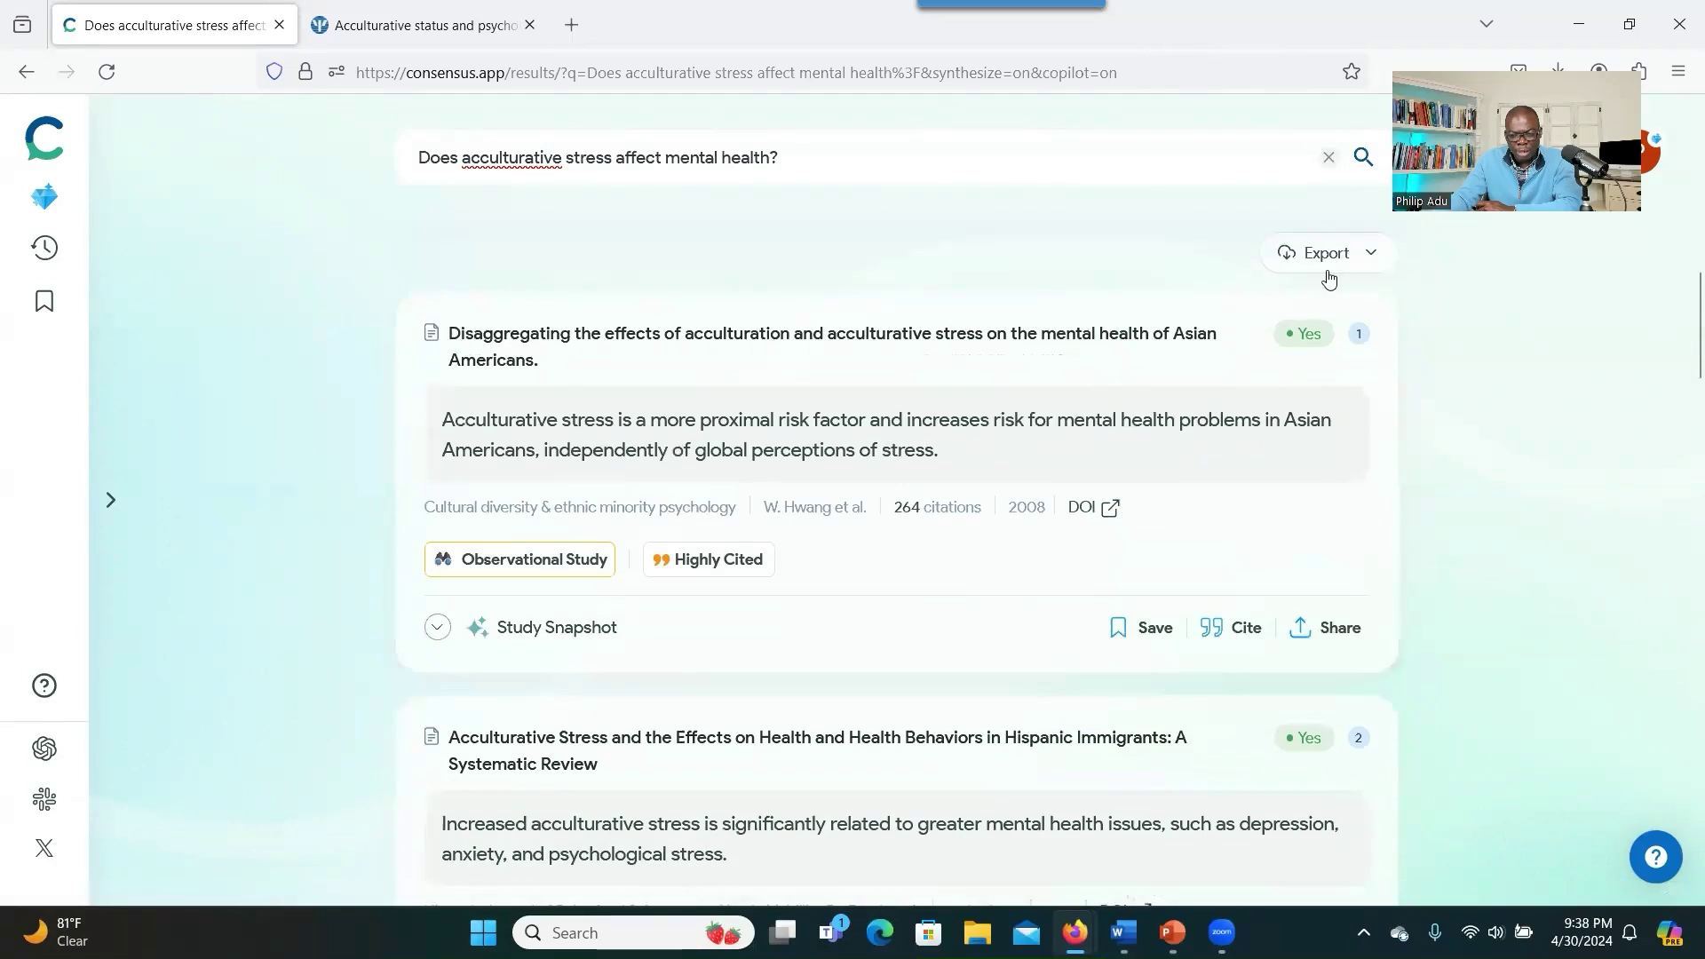
pyautogui.scroll(10, 1560, 305)
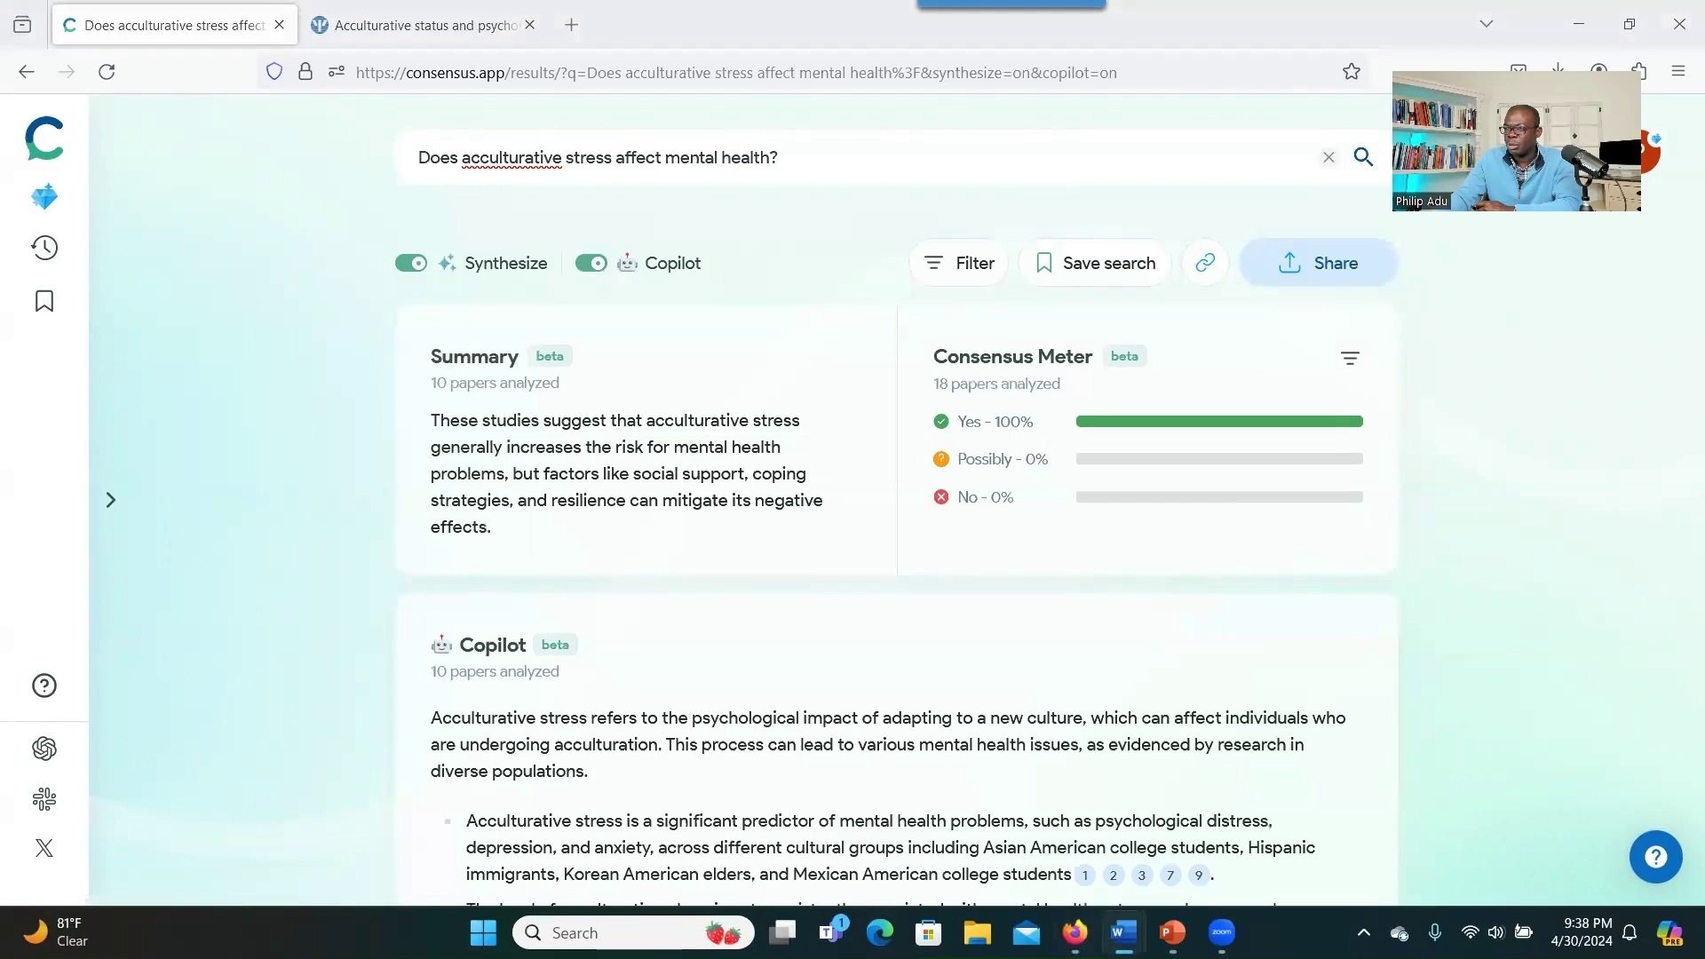
# Replace the query with "Is mental health condition curable?" and run the search
pyautogui.click(721, 156)
pyautogui.hotkey('ctrl', 'a')
pyautogui.write('Is mental health condition curable?')
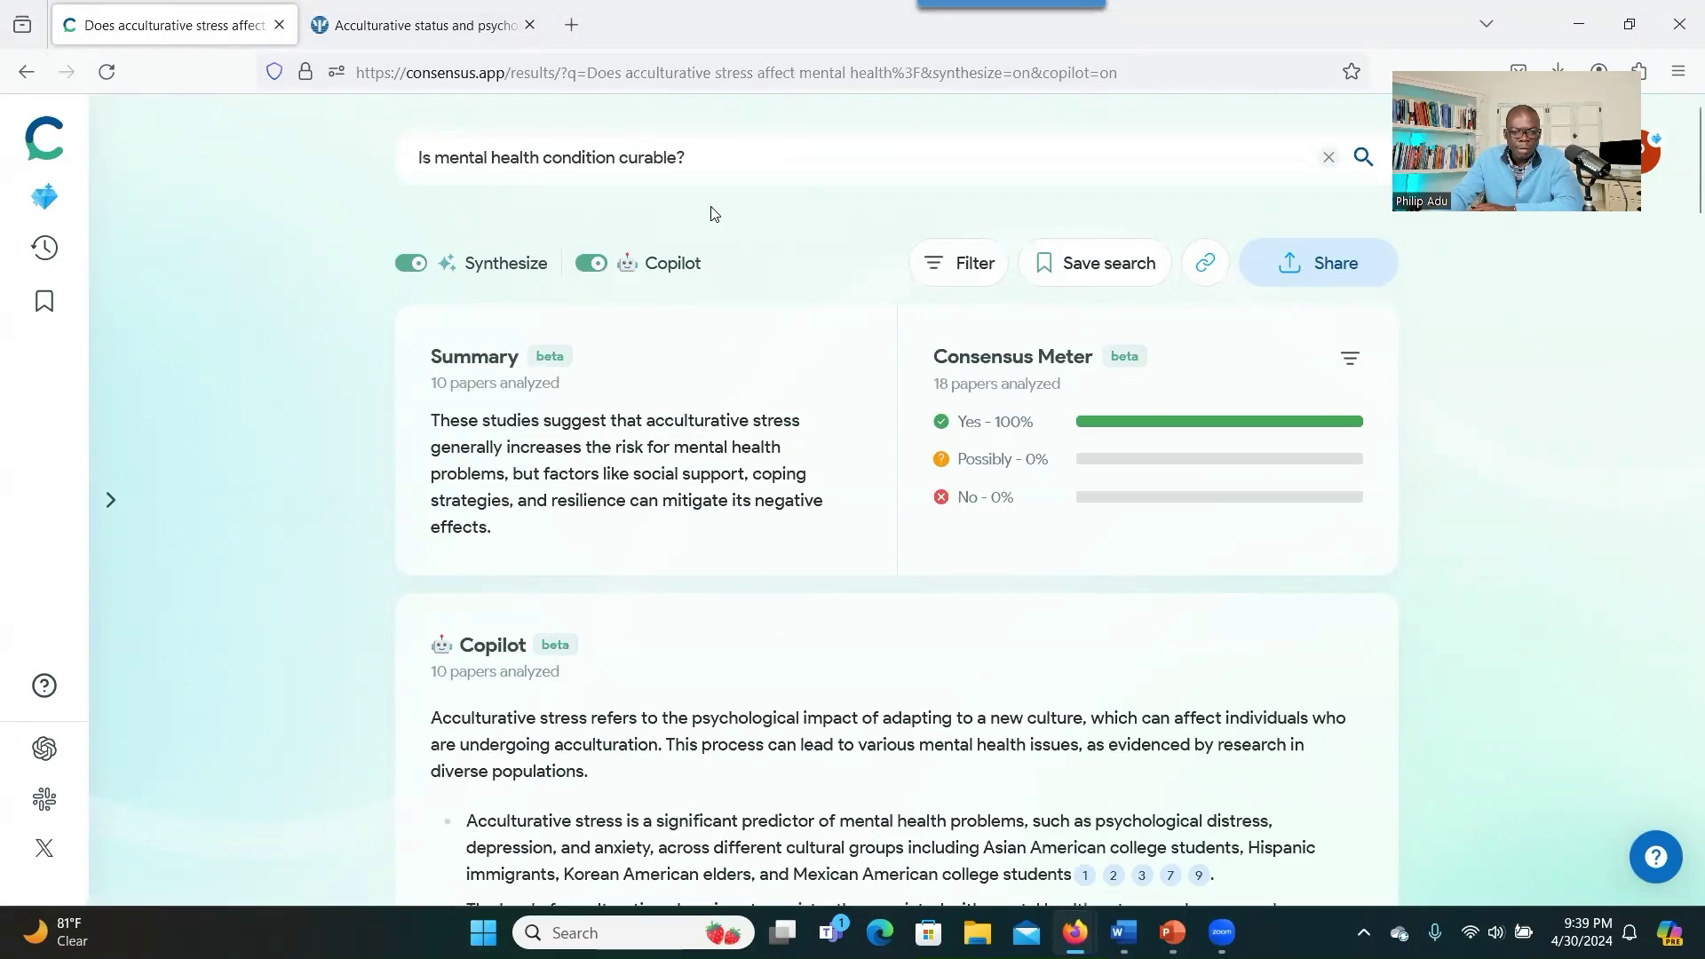
pyautogui.moveTo(718, 160); pyautogui.dragTo(388, 140)
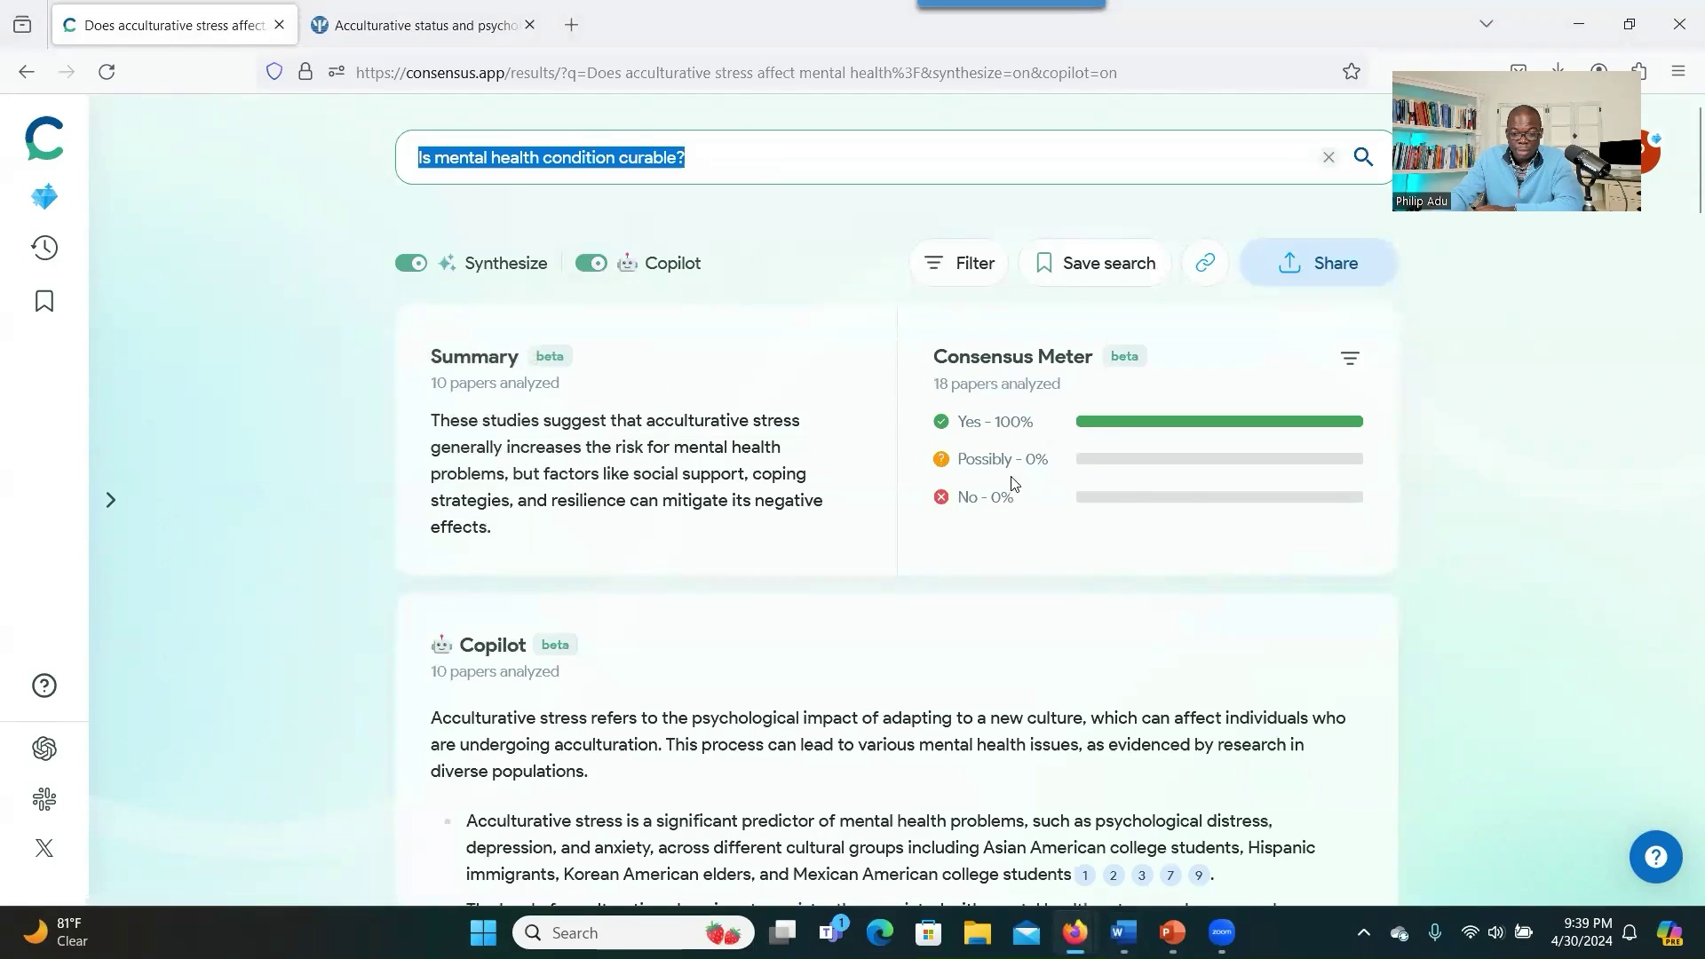
pyautogui.click(1032, 169)
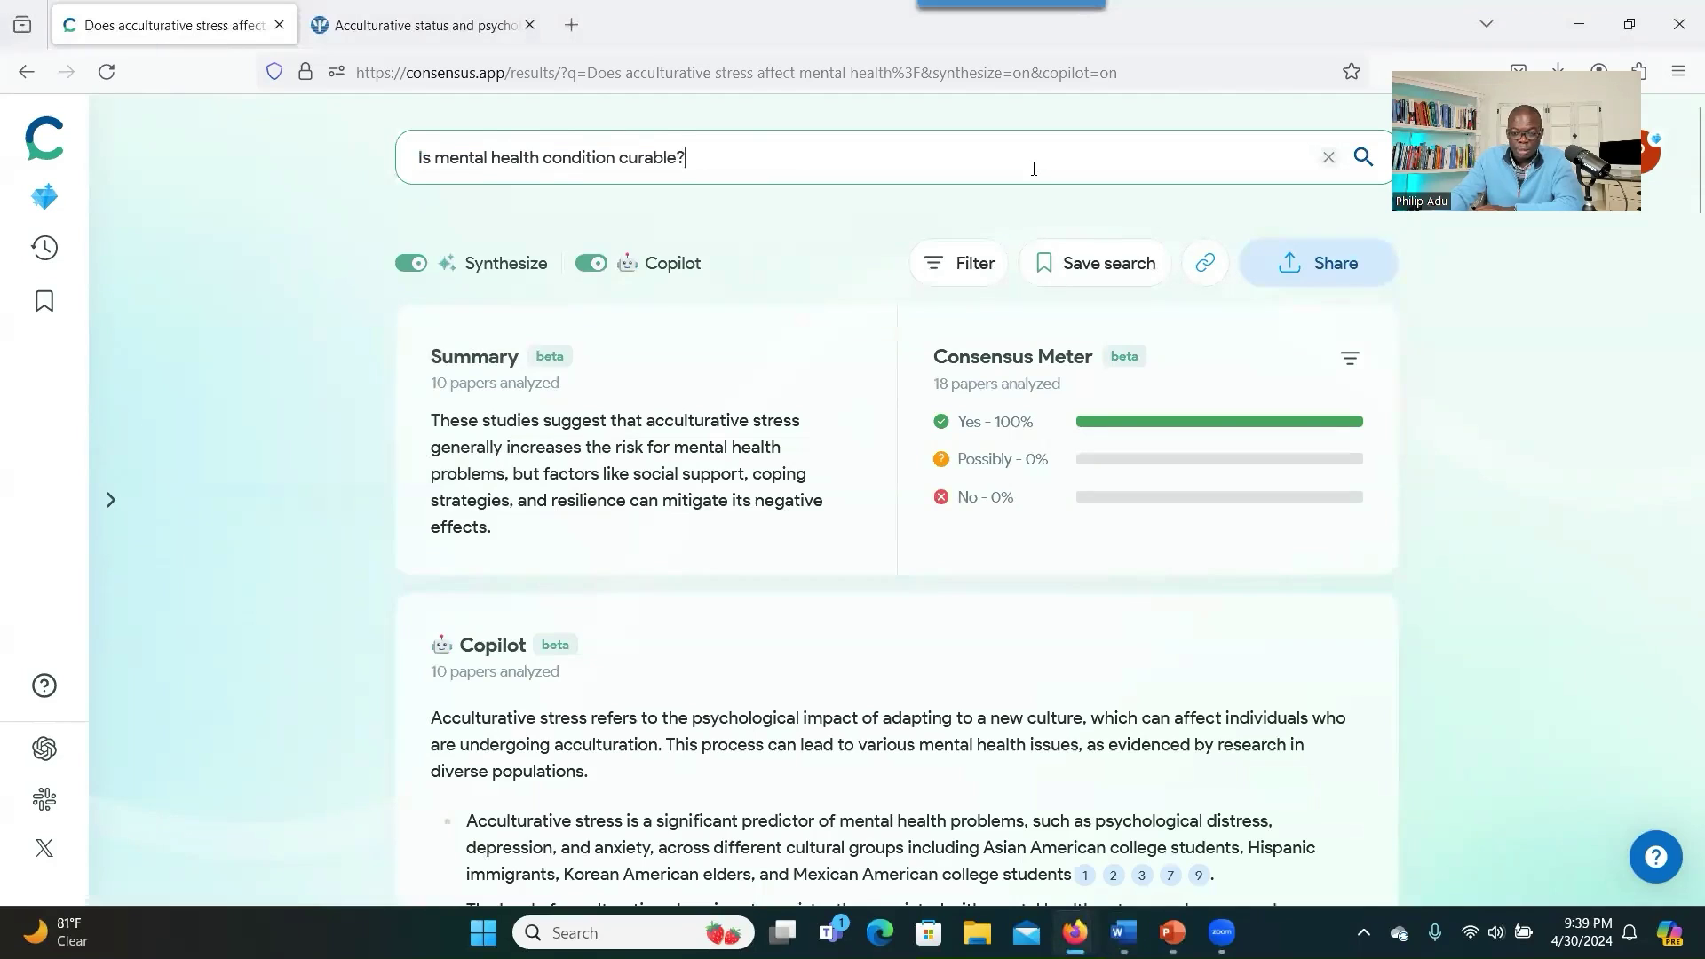
pyautogui.press('Return')
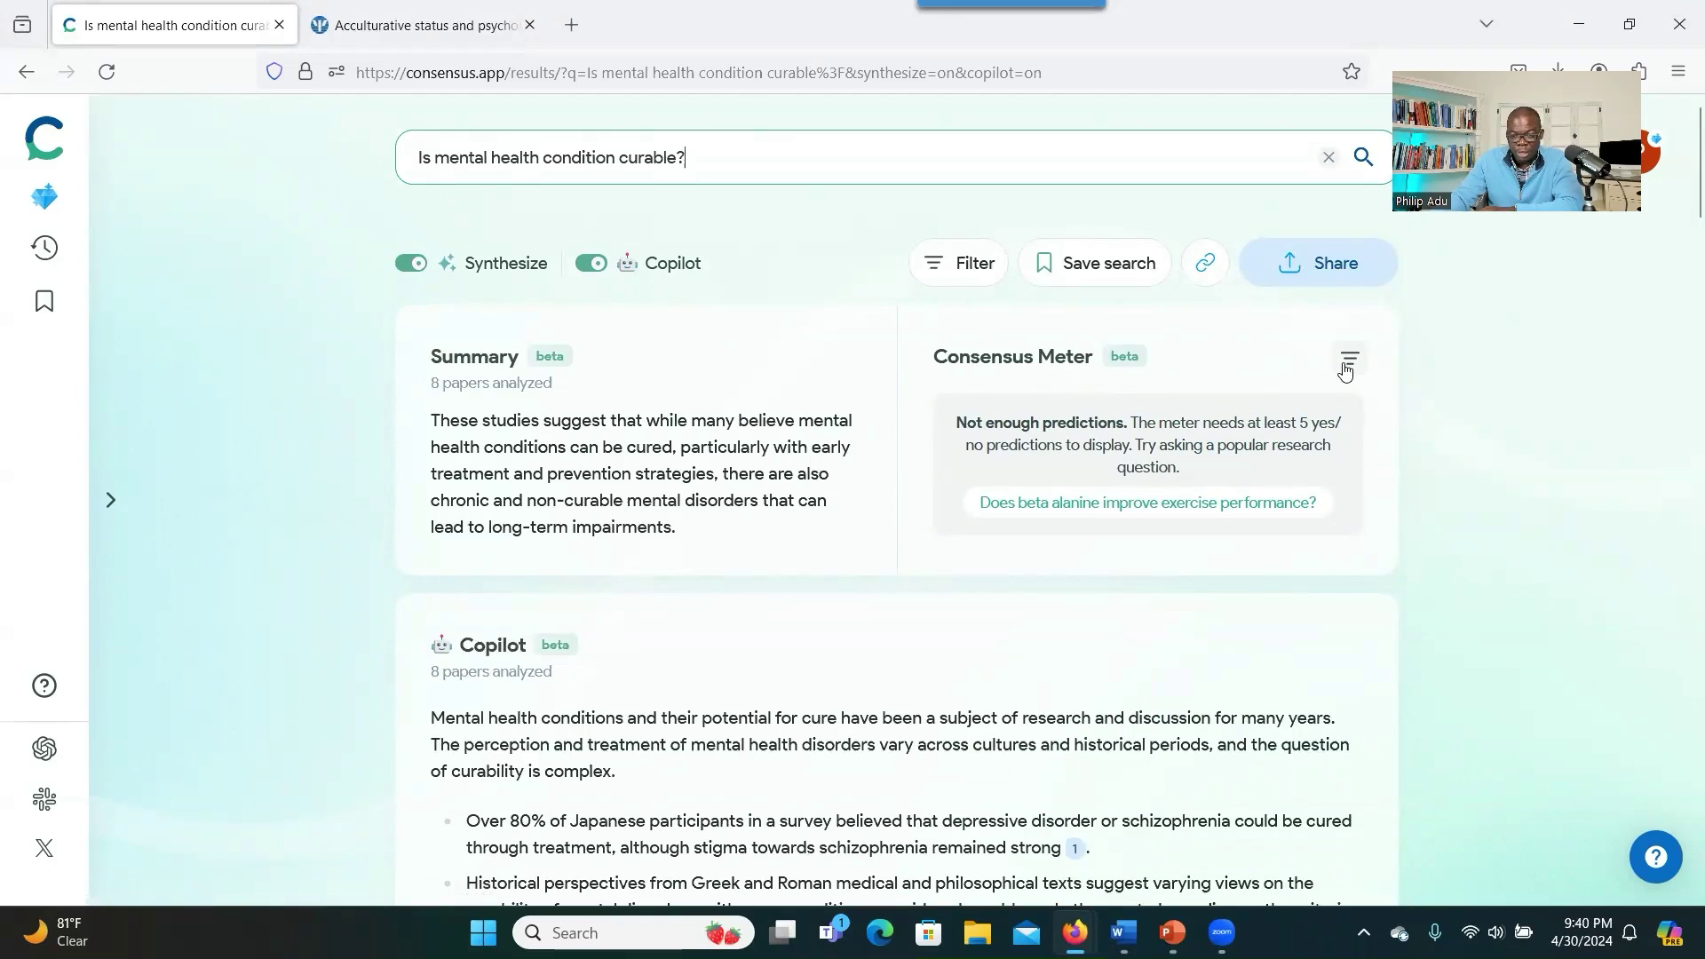
# Try to filter the results to papers published since 2021, and examine the study type and study detail filters
pyautogui.click(961, 265)
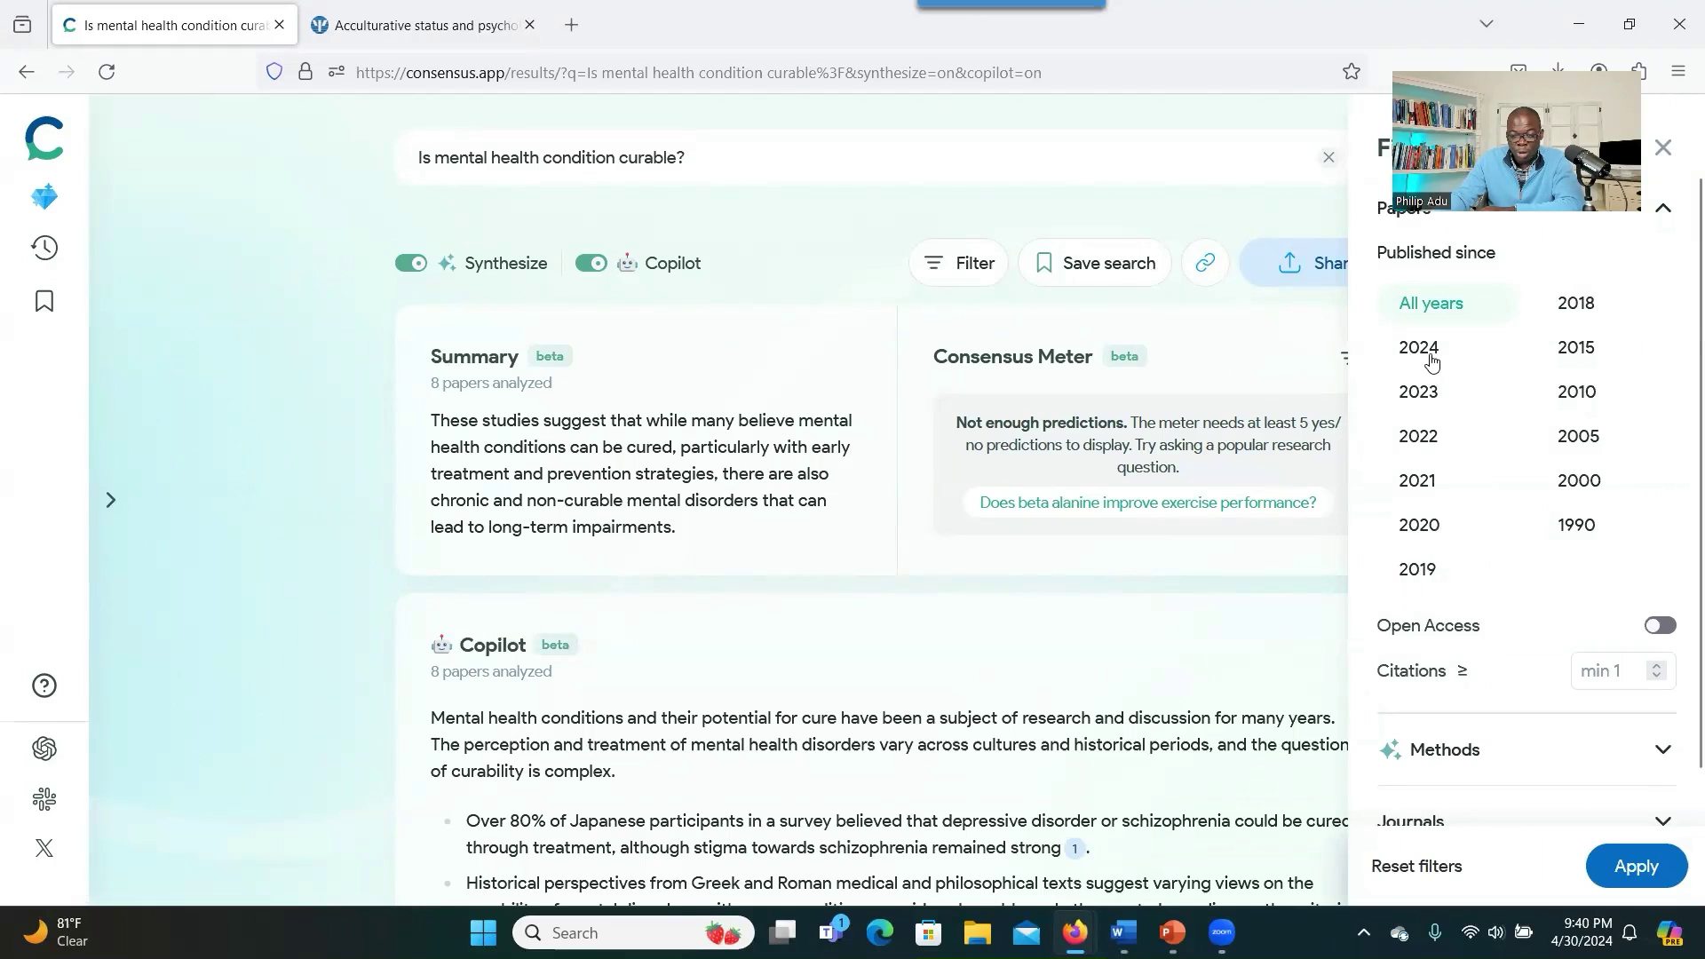
pyautogui.click(1433, 484)
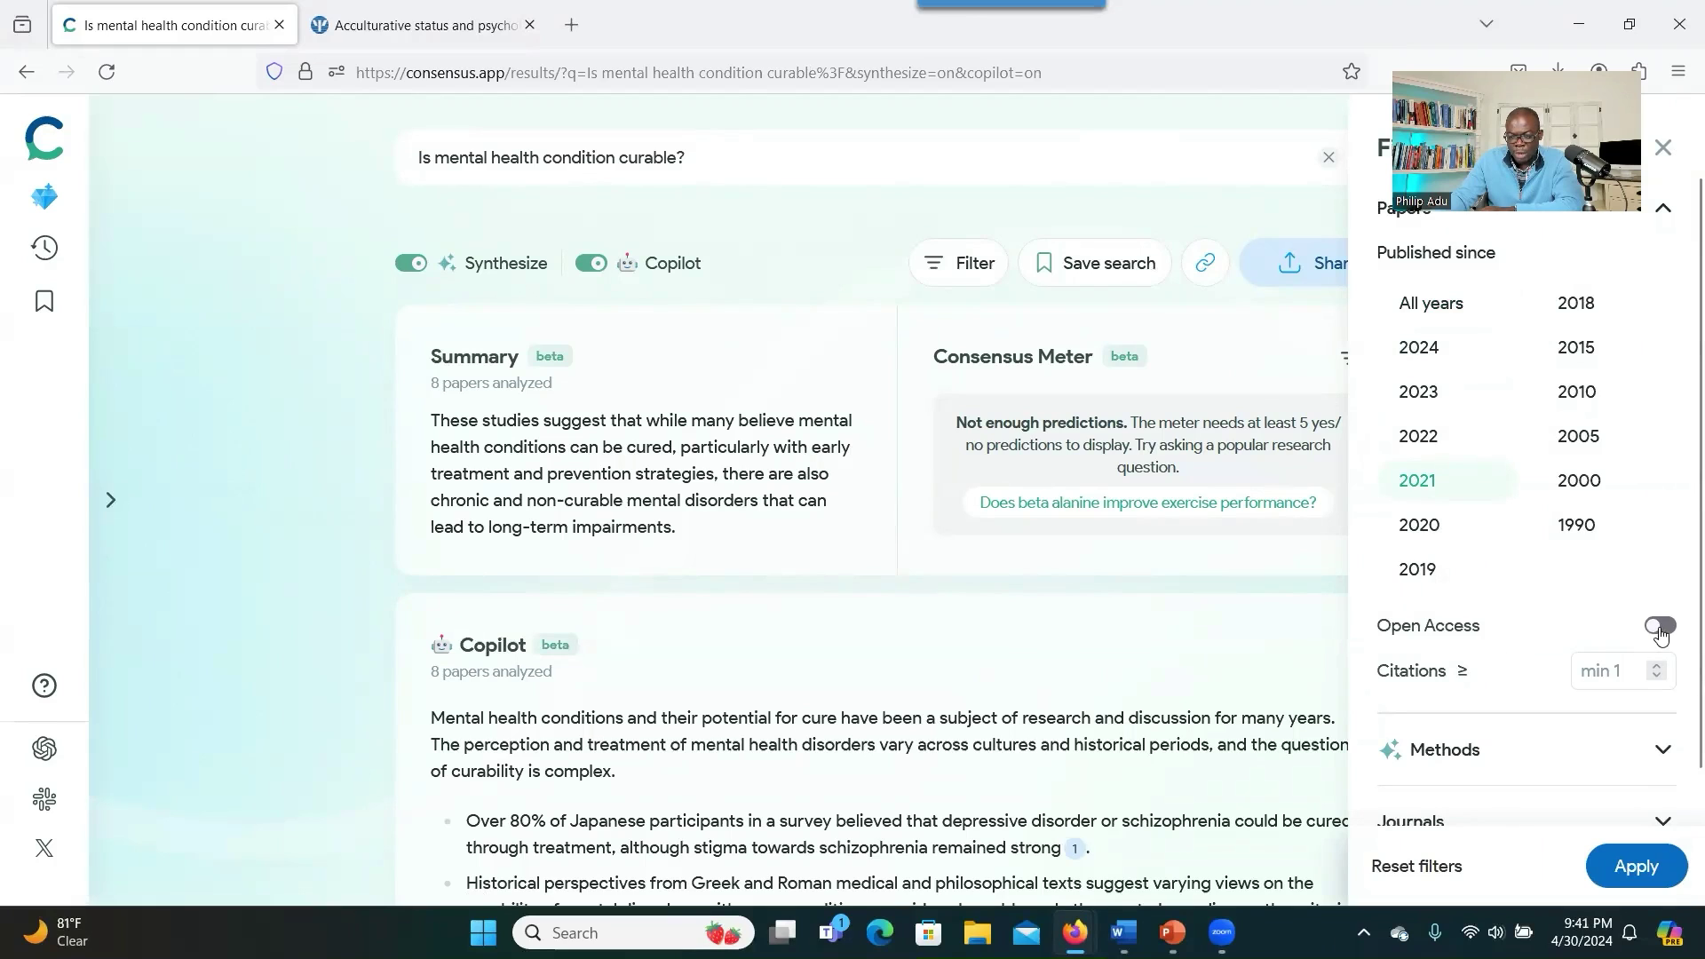
pyautogui.click(1662, 750)
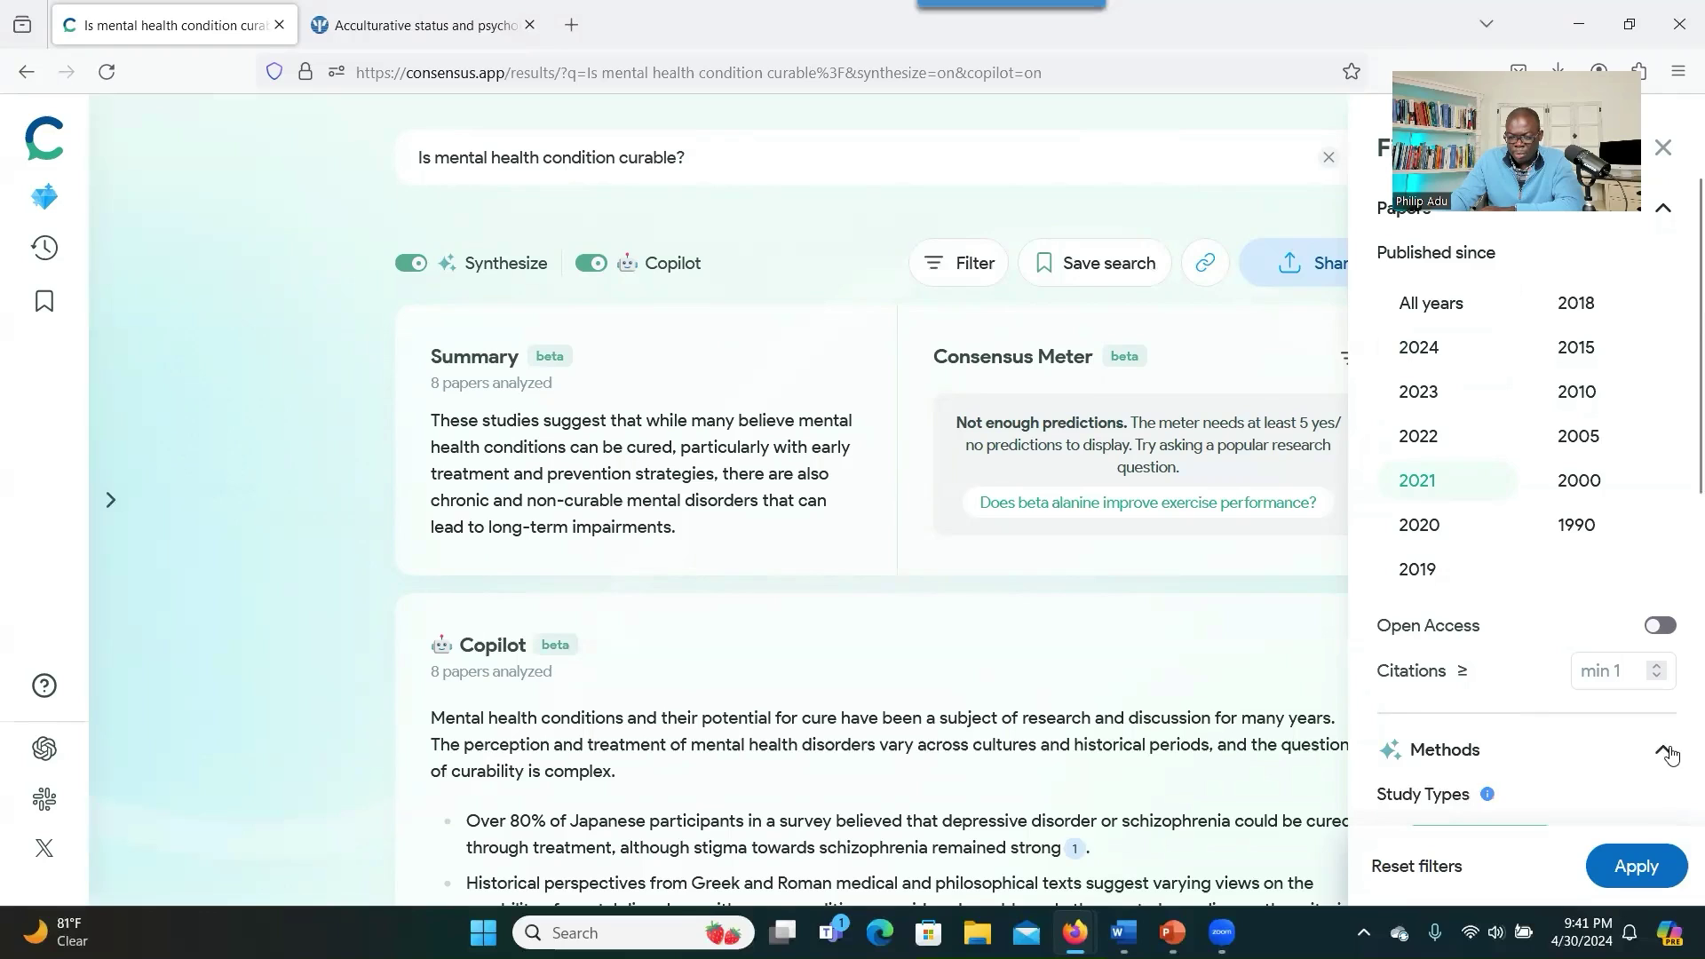
pyautogui.scroll(-10, 1578, 704)
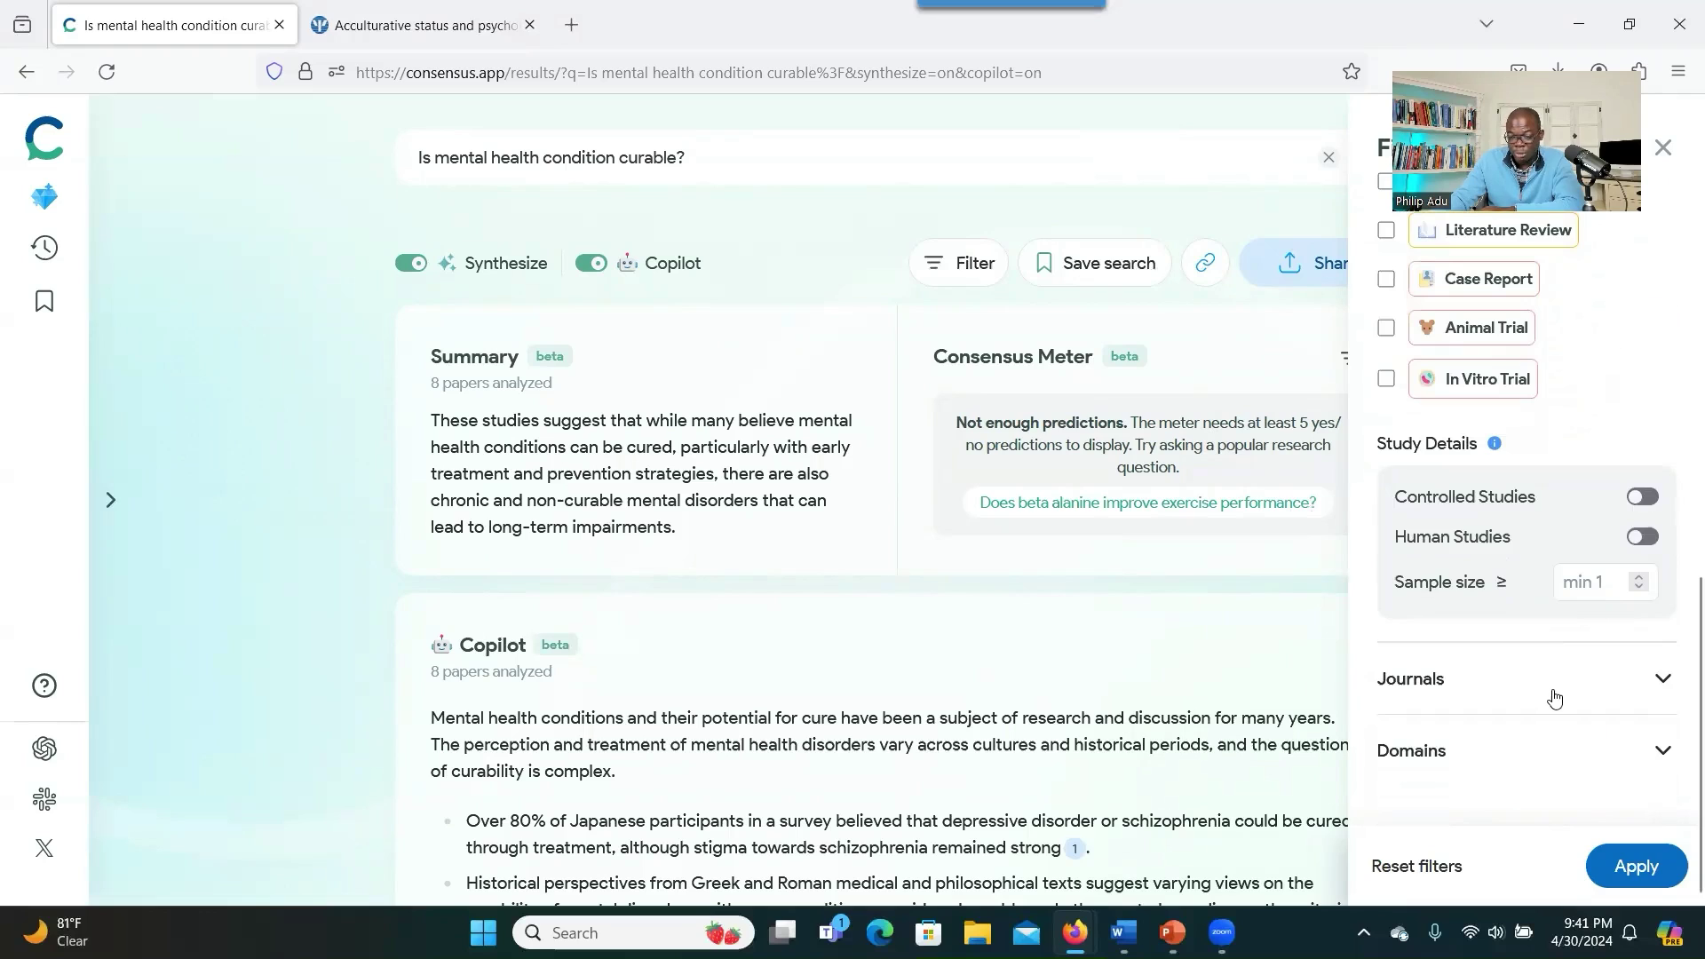
pyautogui.click(1636, 866)
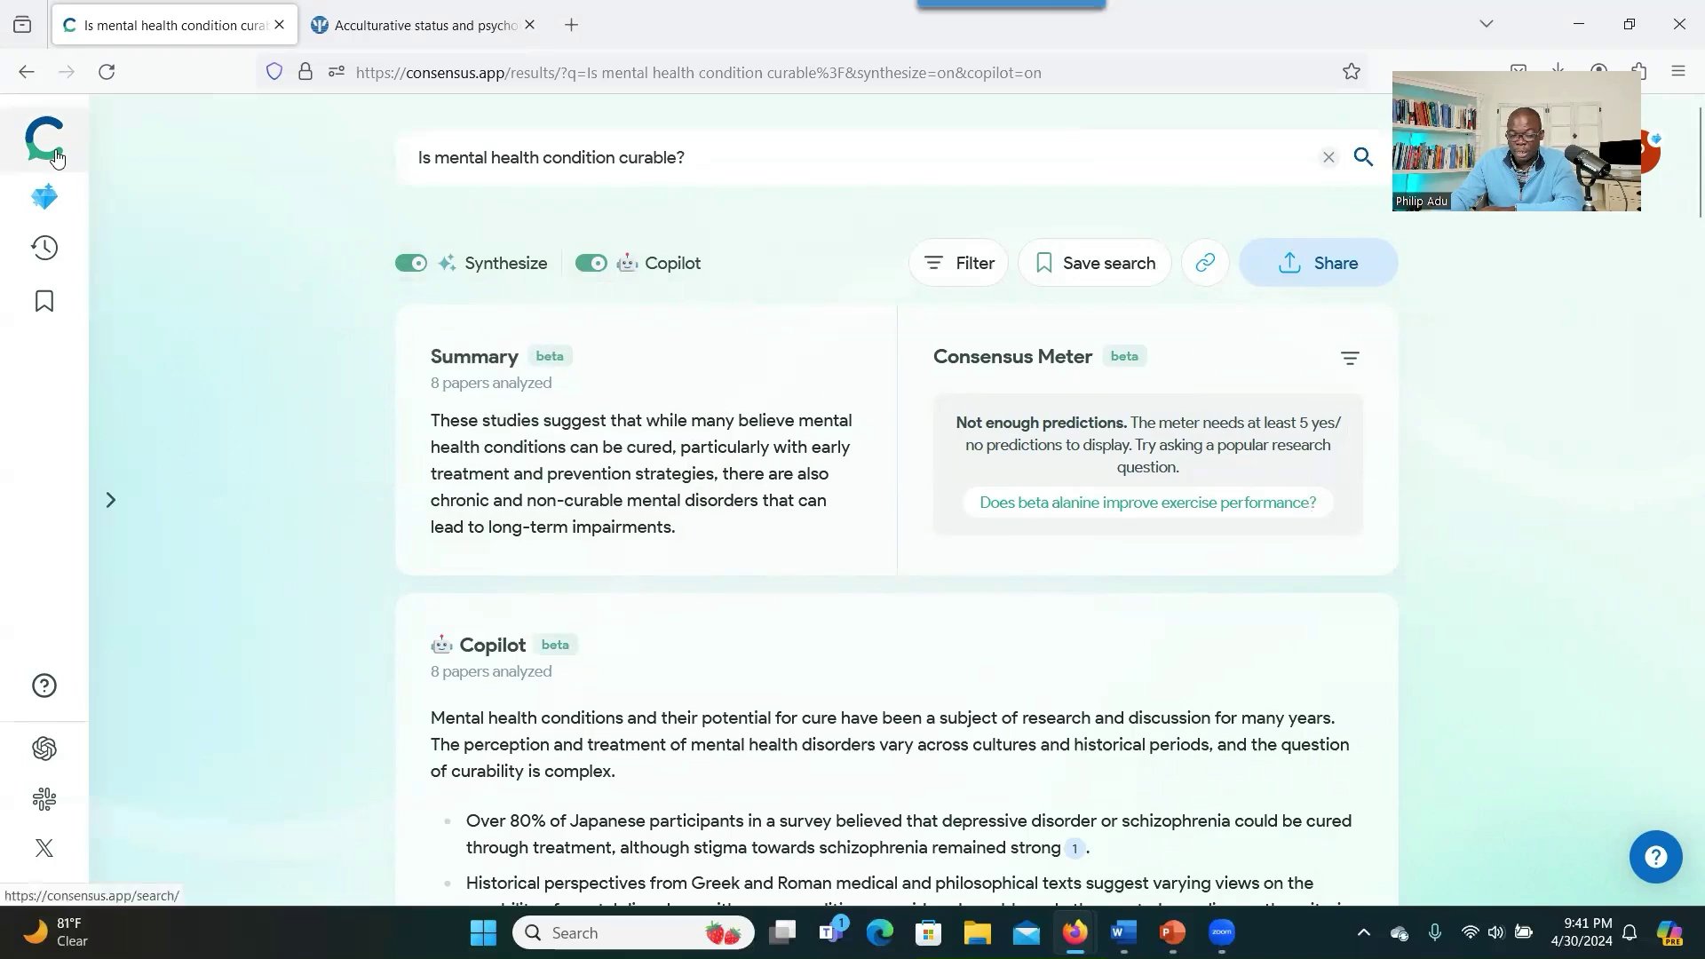
# Replace the query with "Can you provide me articles related to mental health stigma?" and run the search
pyautogui.hotkey('alt', 'Tab')
pyautogui.hotkey('alt', 'Tab')
pyautogui.write('Can you provide me')
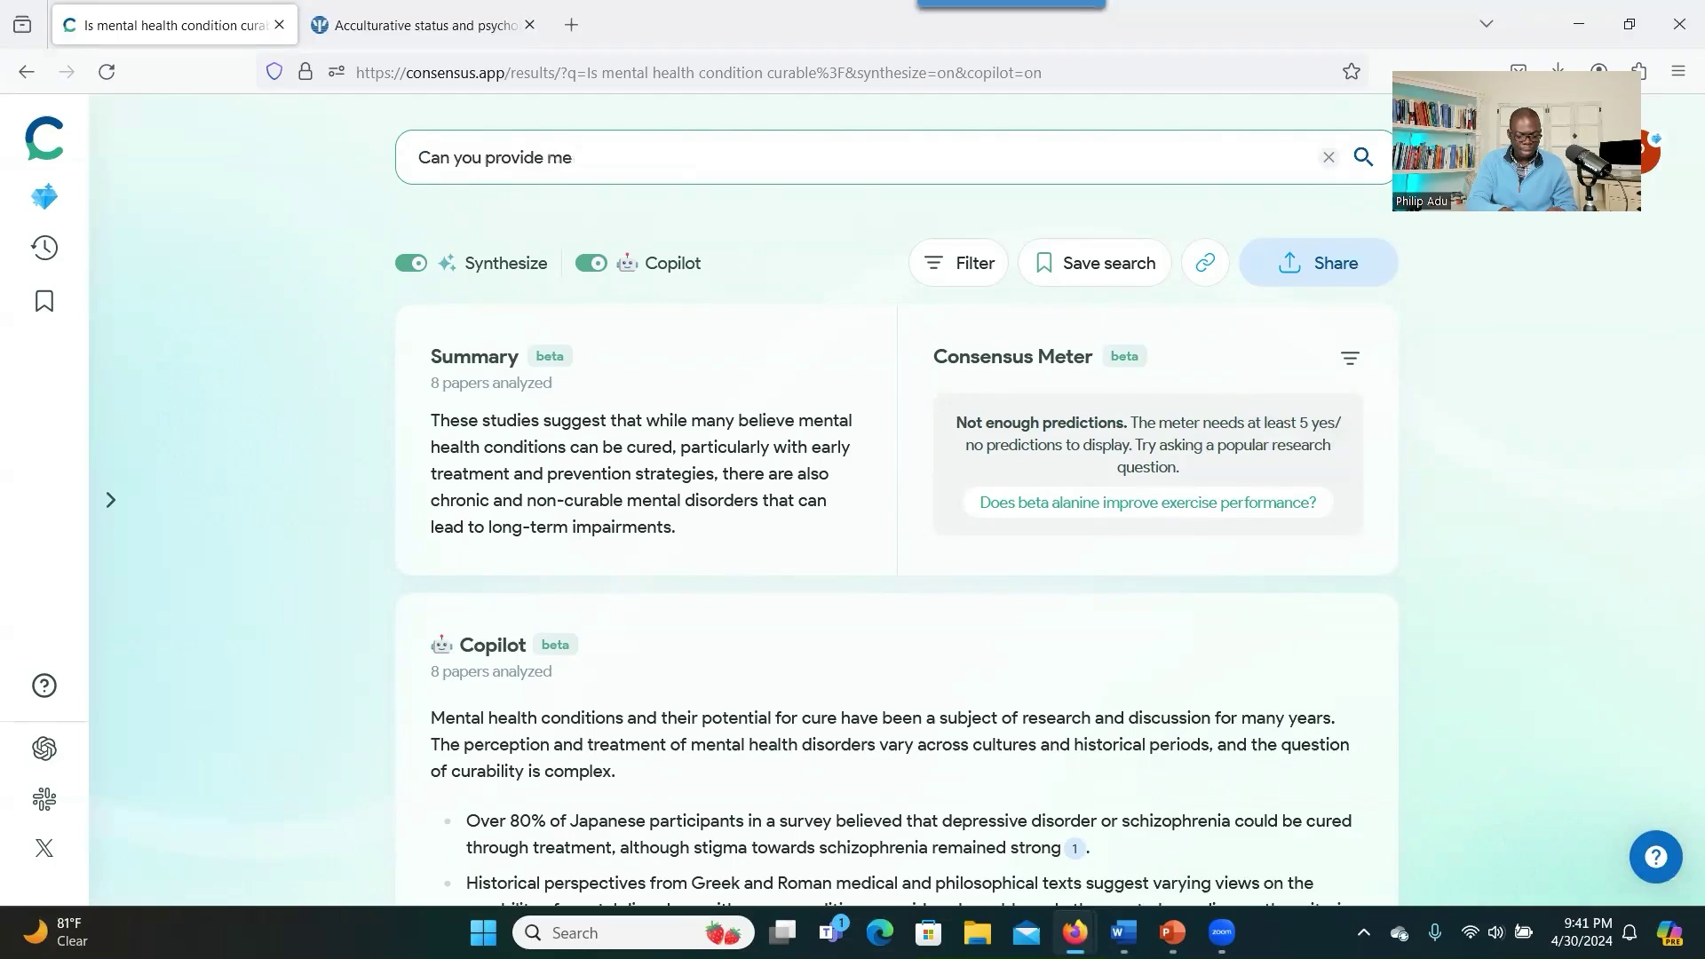
pyautogui.write(' articles related to me')
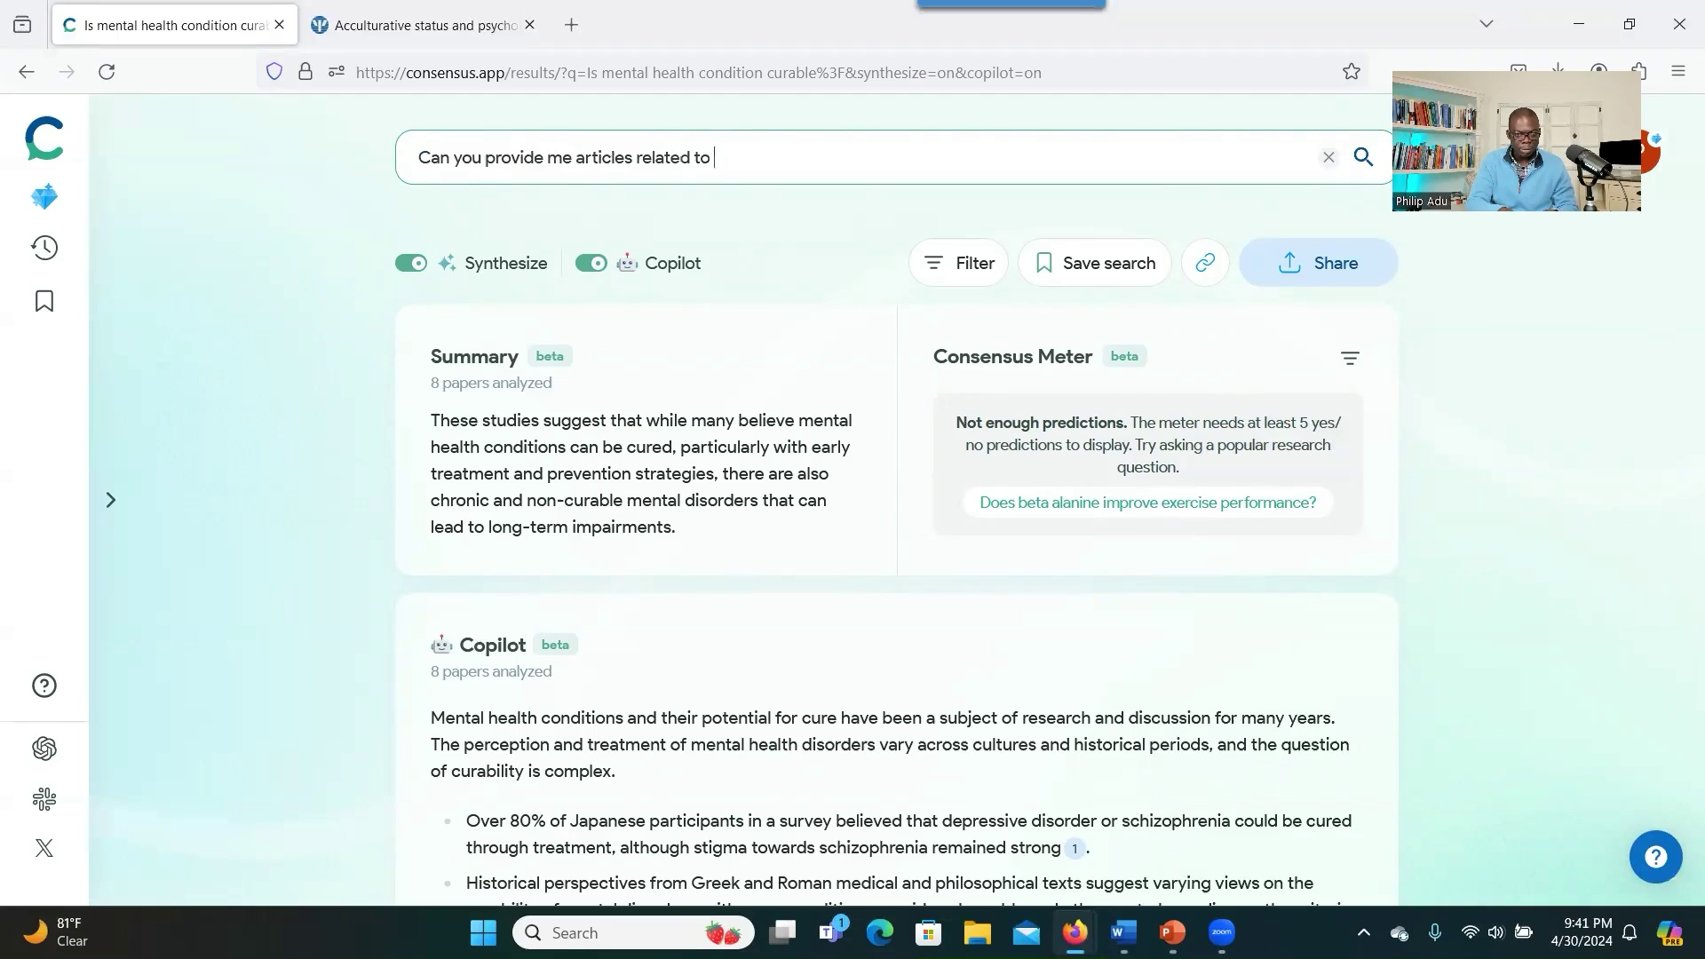
pyautogui.write('ntal health si')
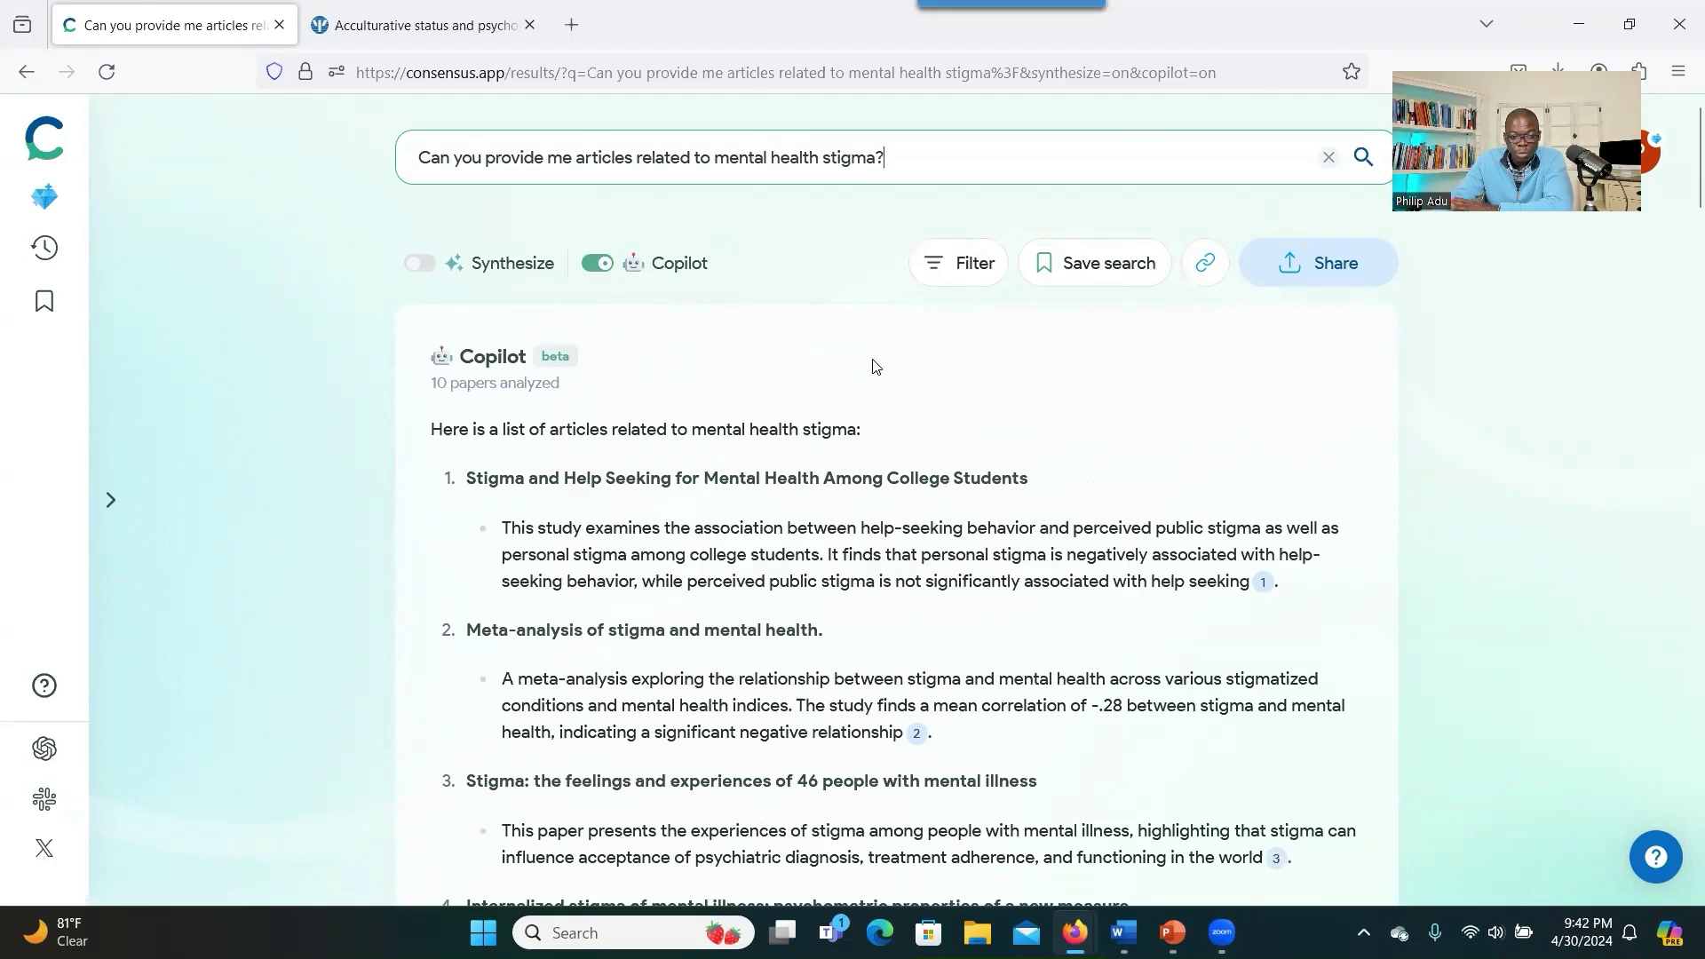
# Review the Copilot list of mental health stigma articles and the takeaways, citations and study types on the first papers
pyautogui.scroll(-3, 870, 360)
pyautogui.scroll(-12, 873, 359)
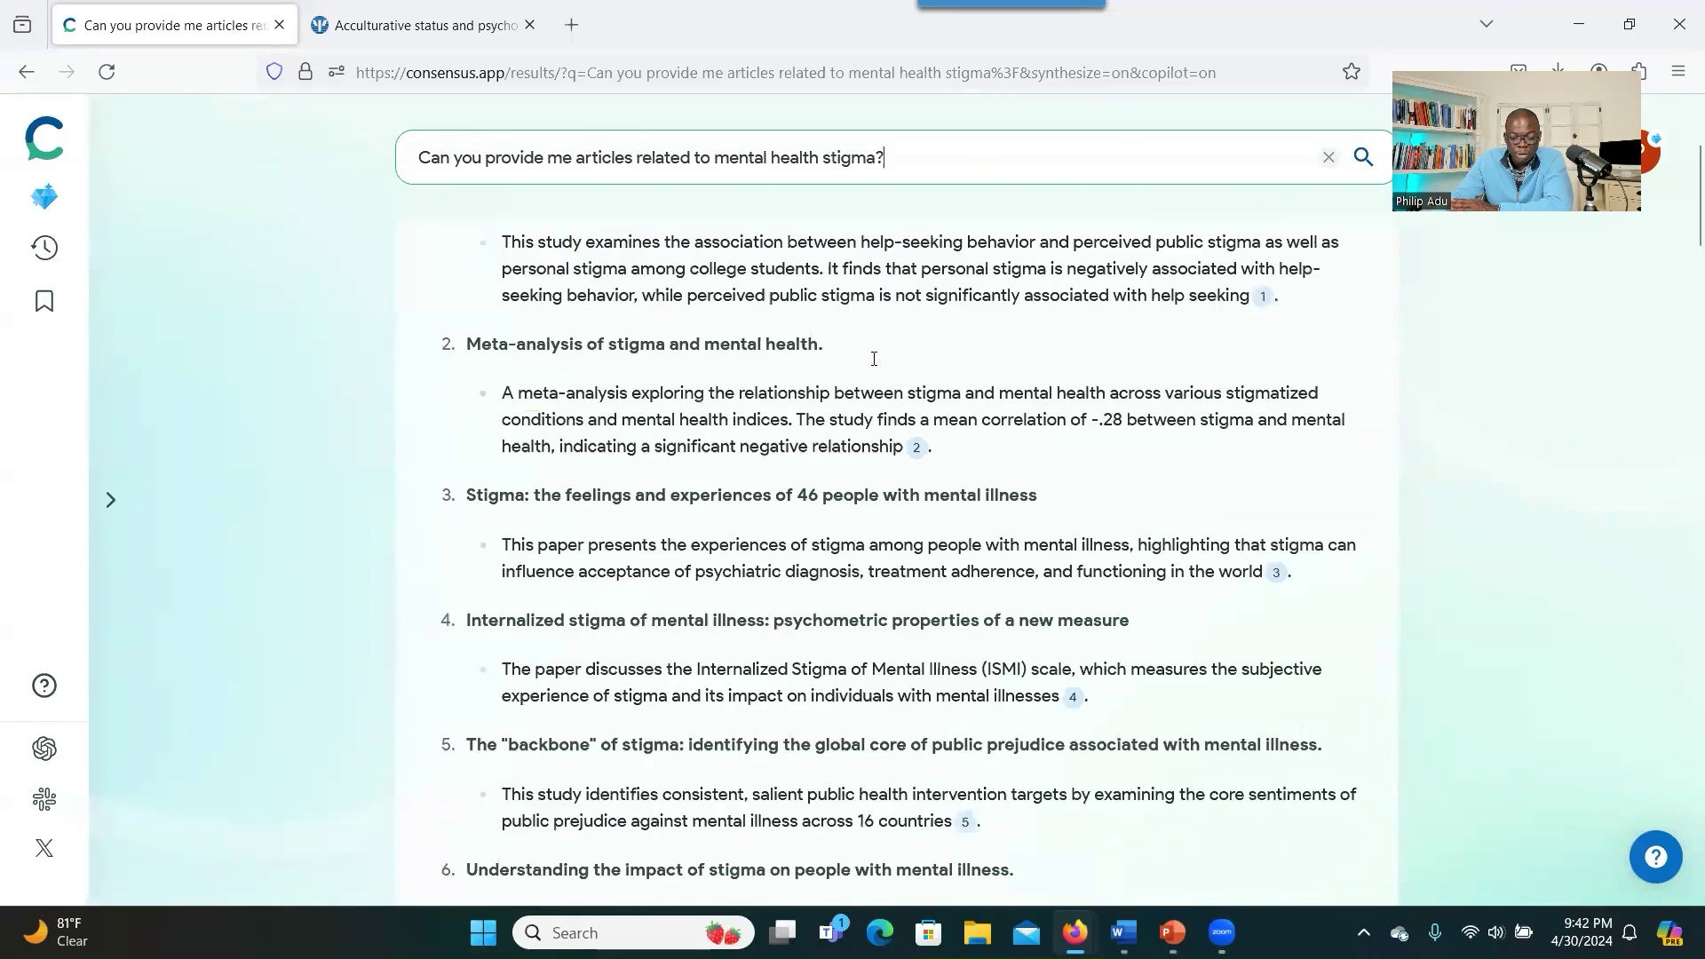
pyautogui.scroll(6, 875, 360)
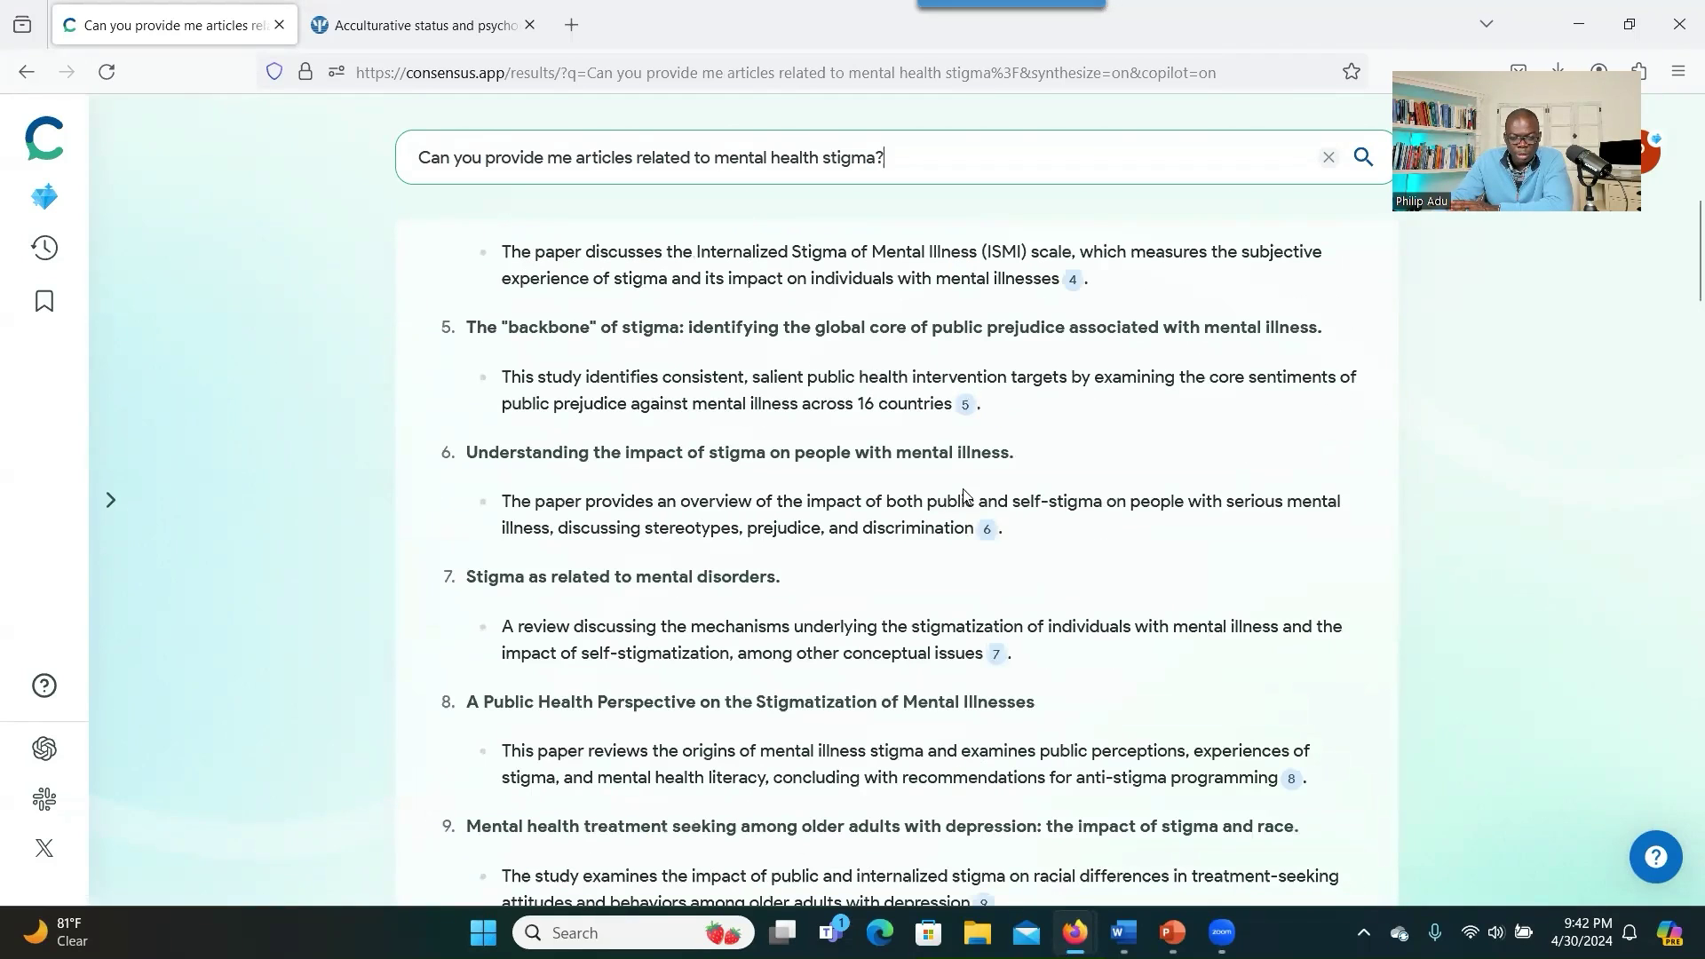
pyautogui.scroll(4, 966, 496)
pyautogui.moveTo(1076, 638)
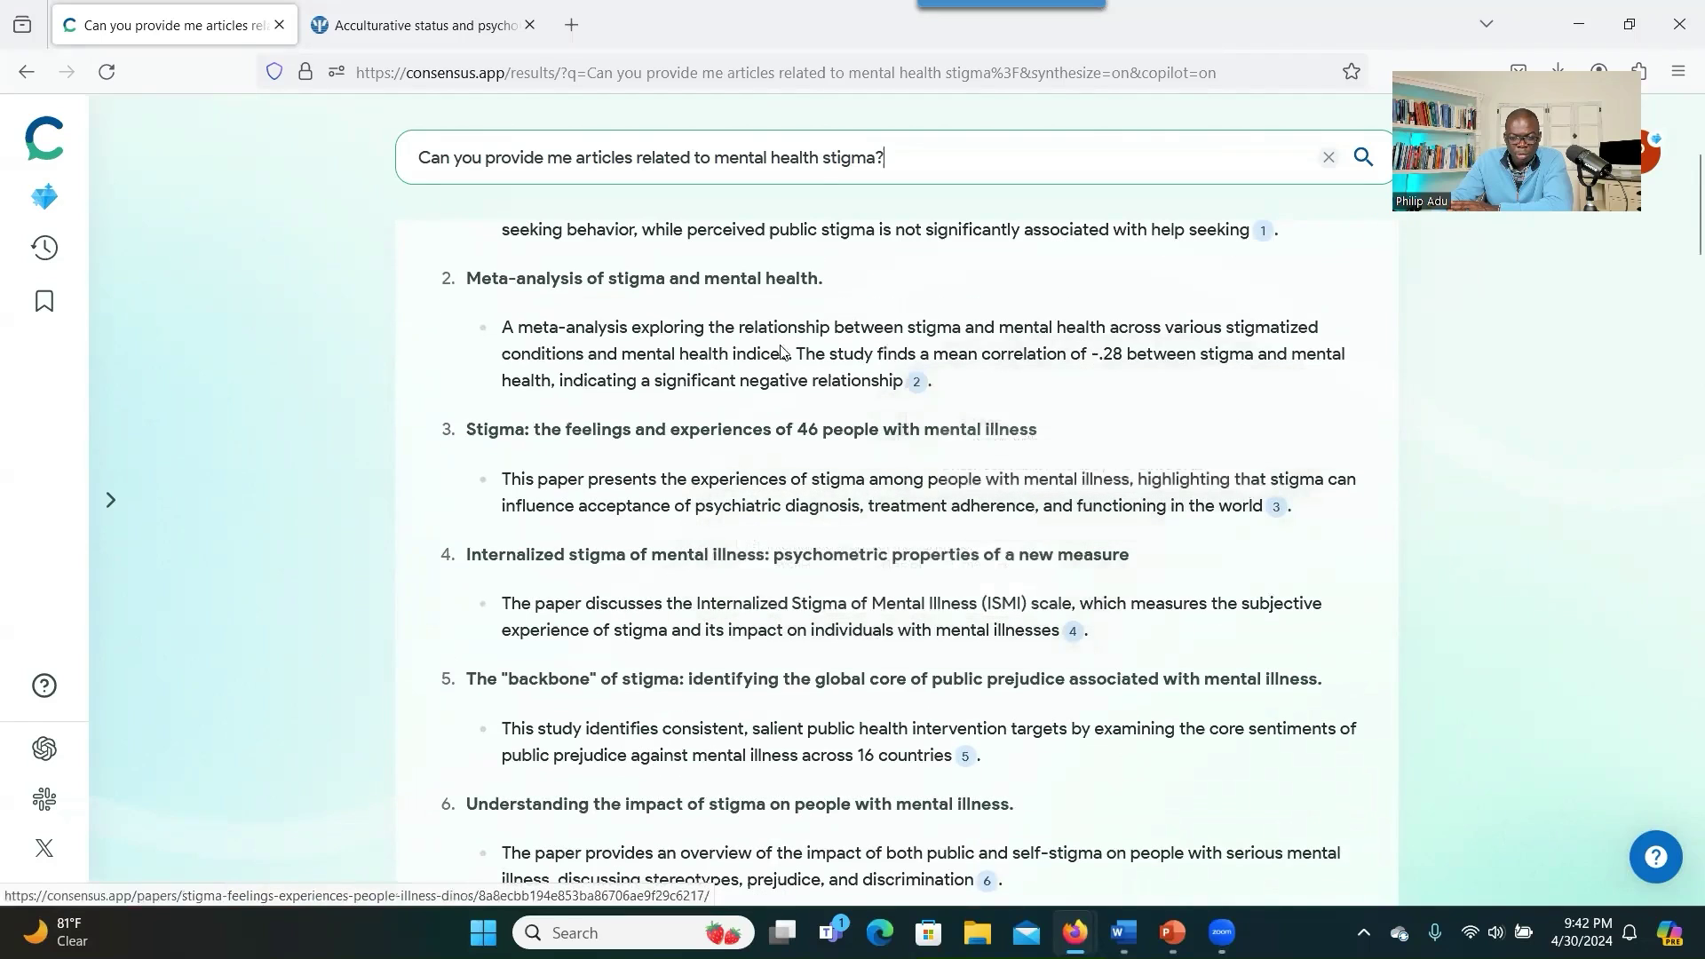
pyautogui.scroll(-6, 882, 472)
pyautogui.scroll(-5, 883, 478)
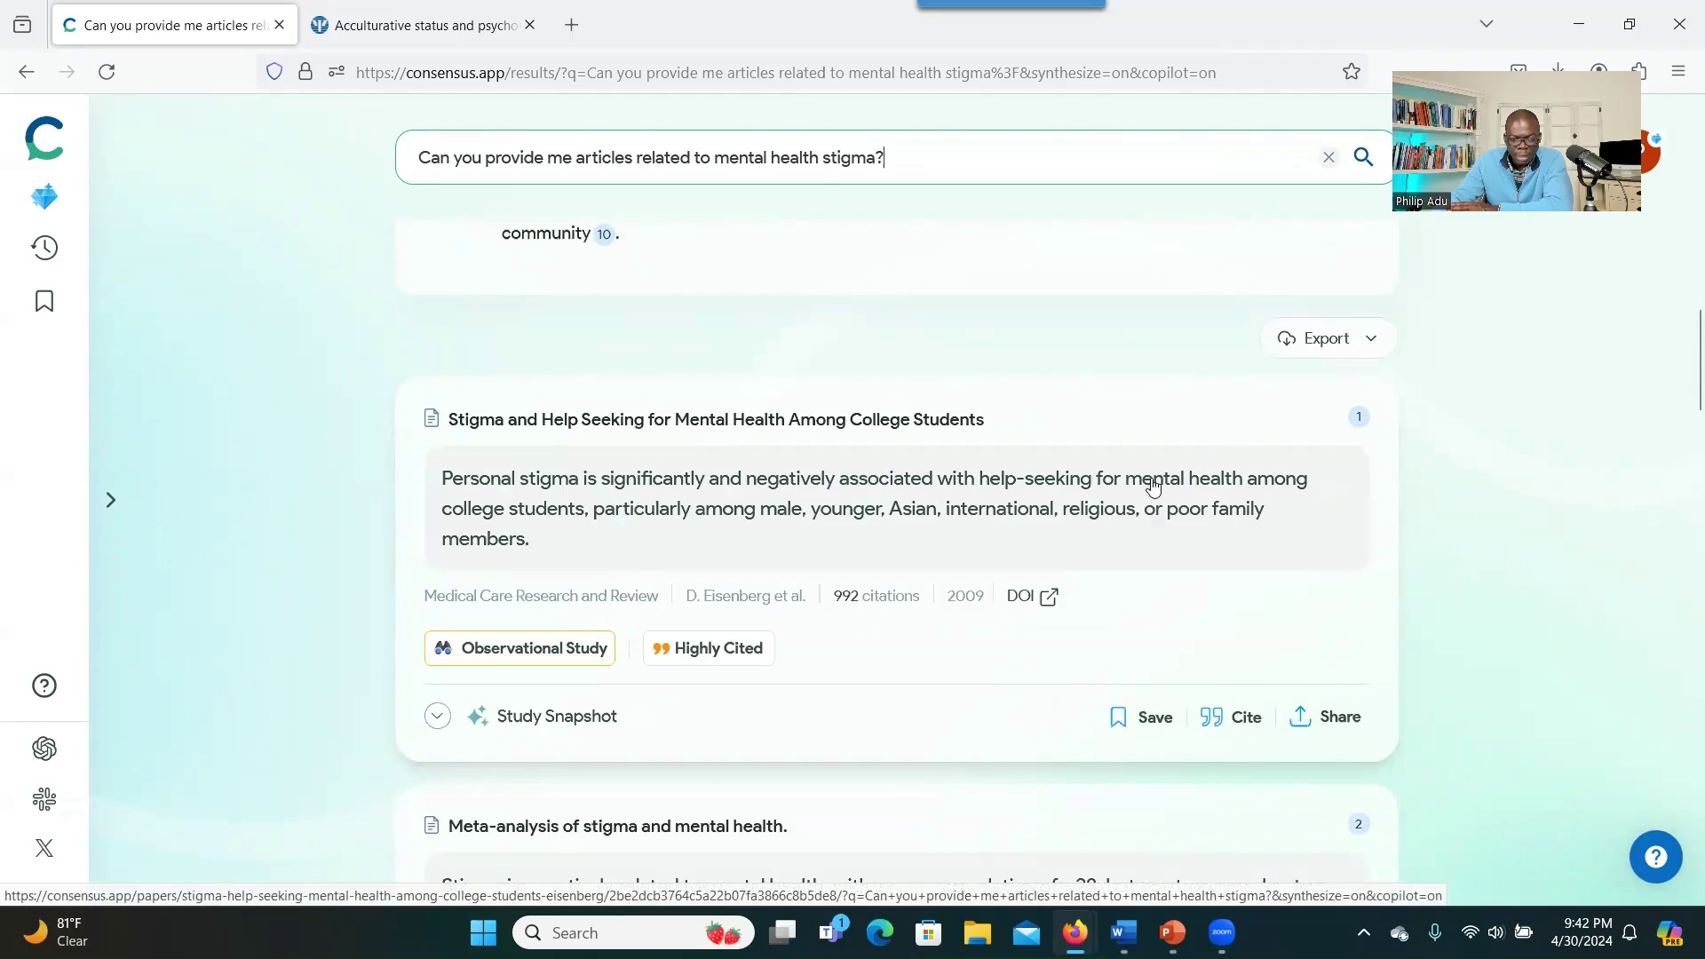
pyautogui.scroll(-9, 1025, 529)
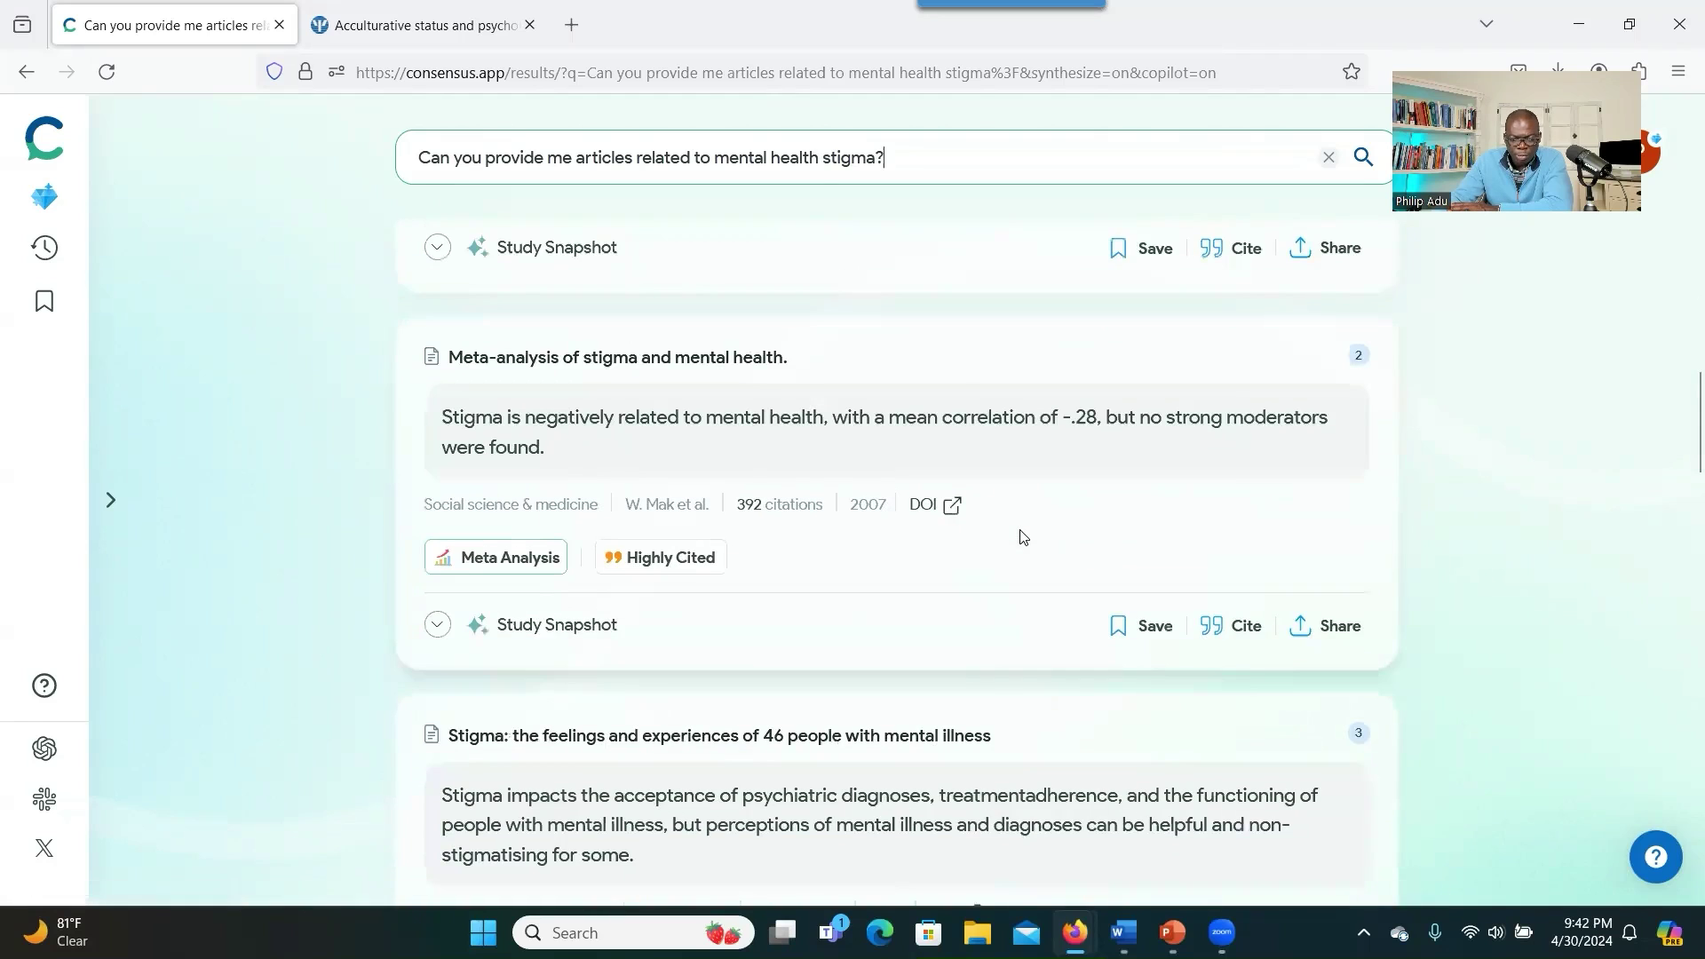
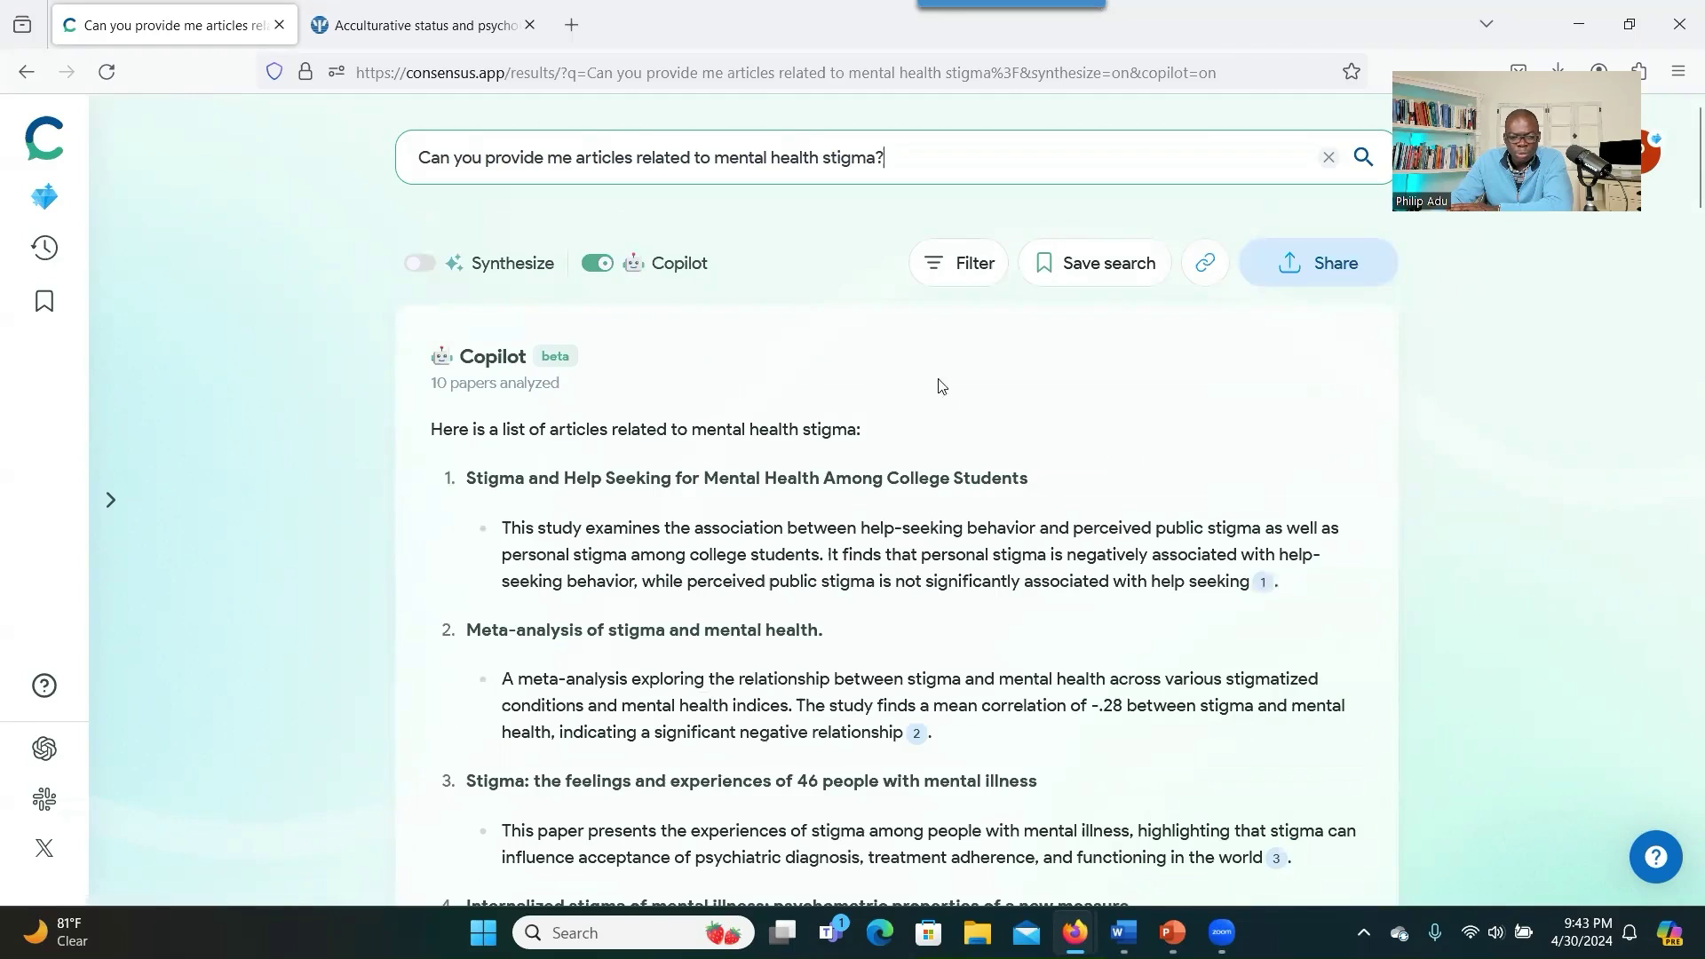
# Switch to ChatGPT by opening the Consensus GPT linked from Consensus
pyautogui.click(49, 748)
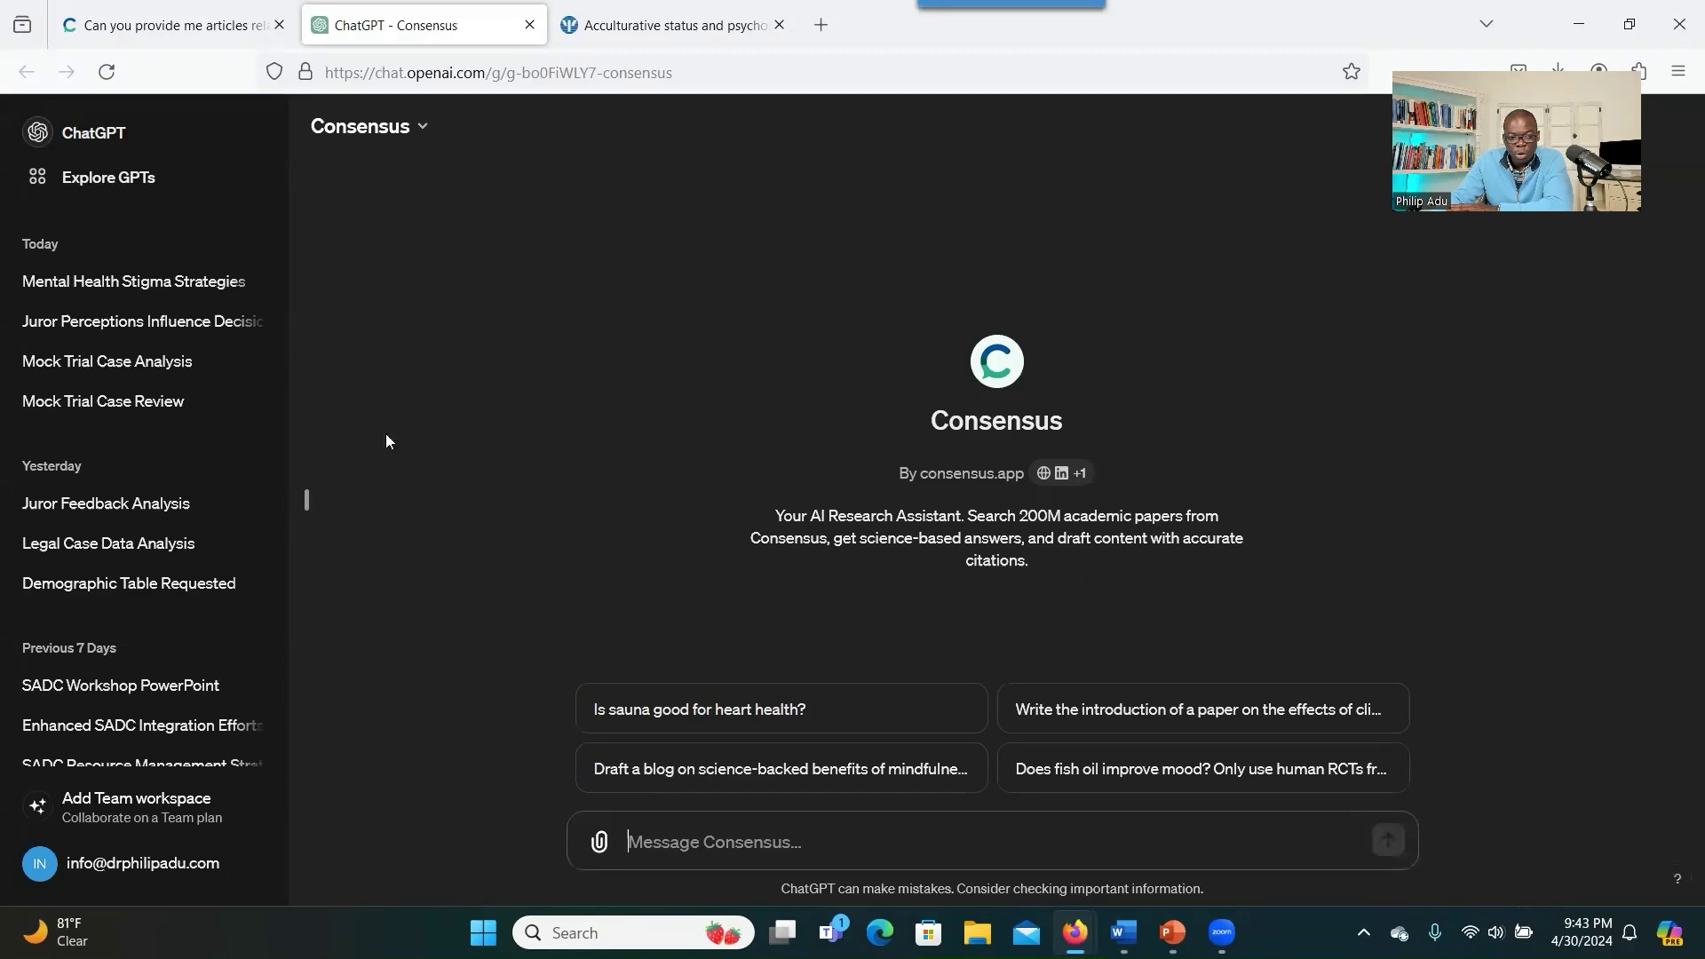
pyautogui.click(305, 500)
pyautogui.click(16, 499)
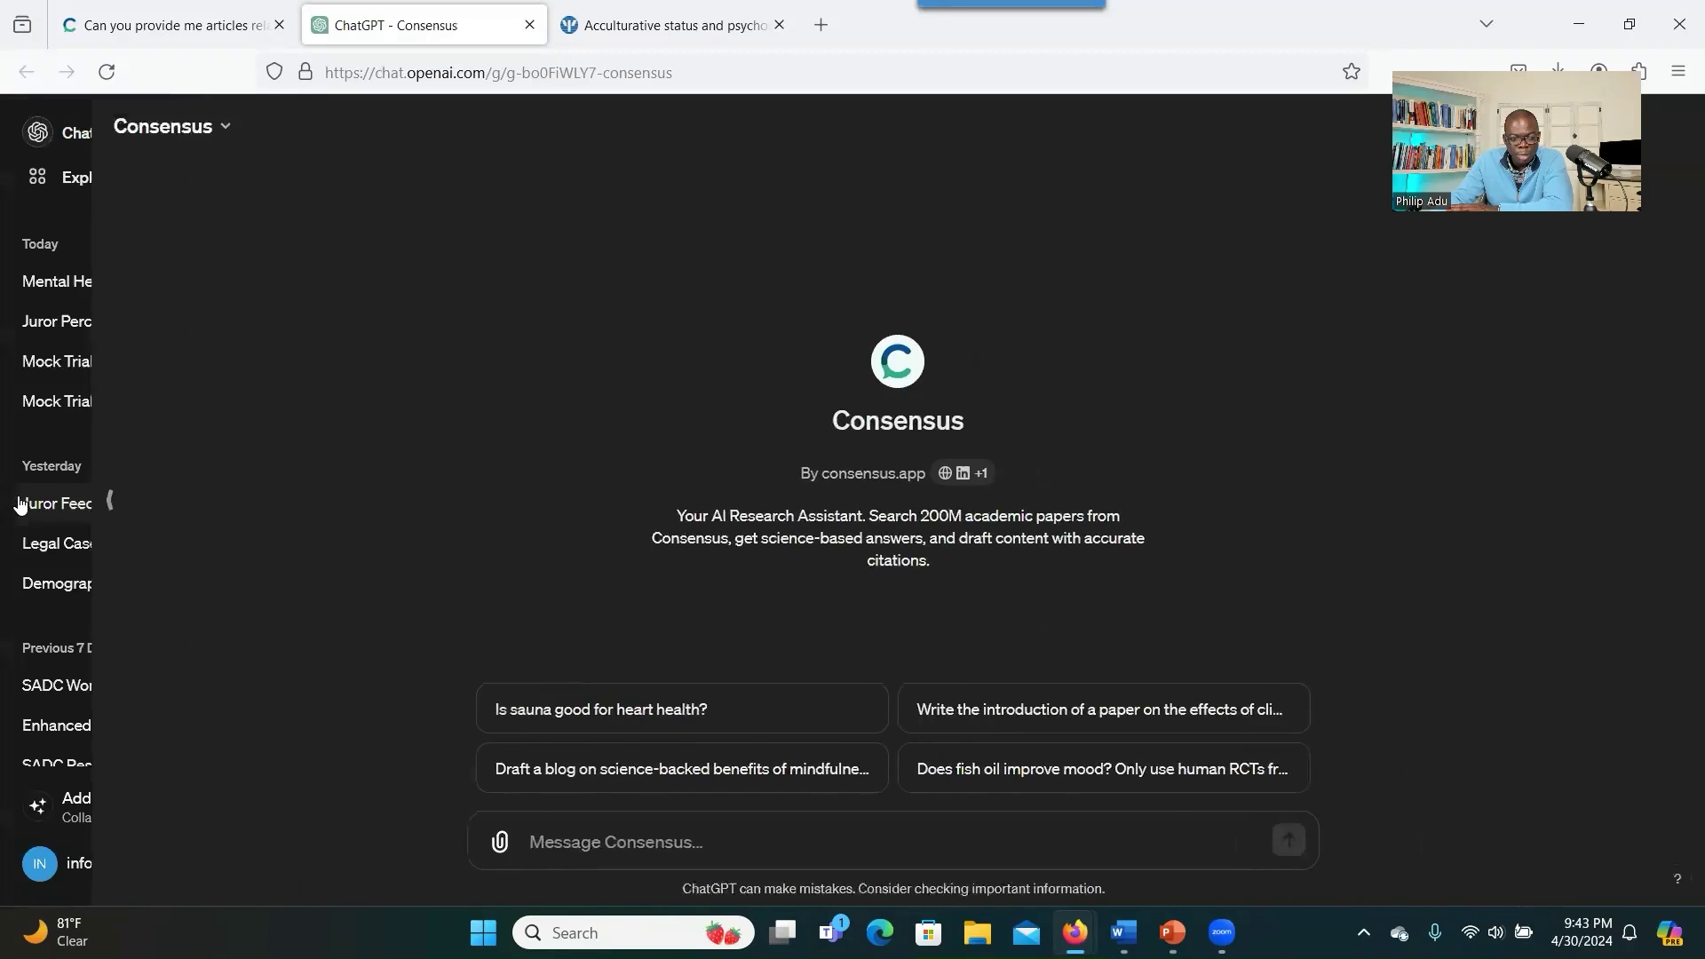
# Find Consensus among the trending GPTs and start a chat with it
pyautogui.click(89, 182)
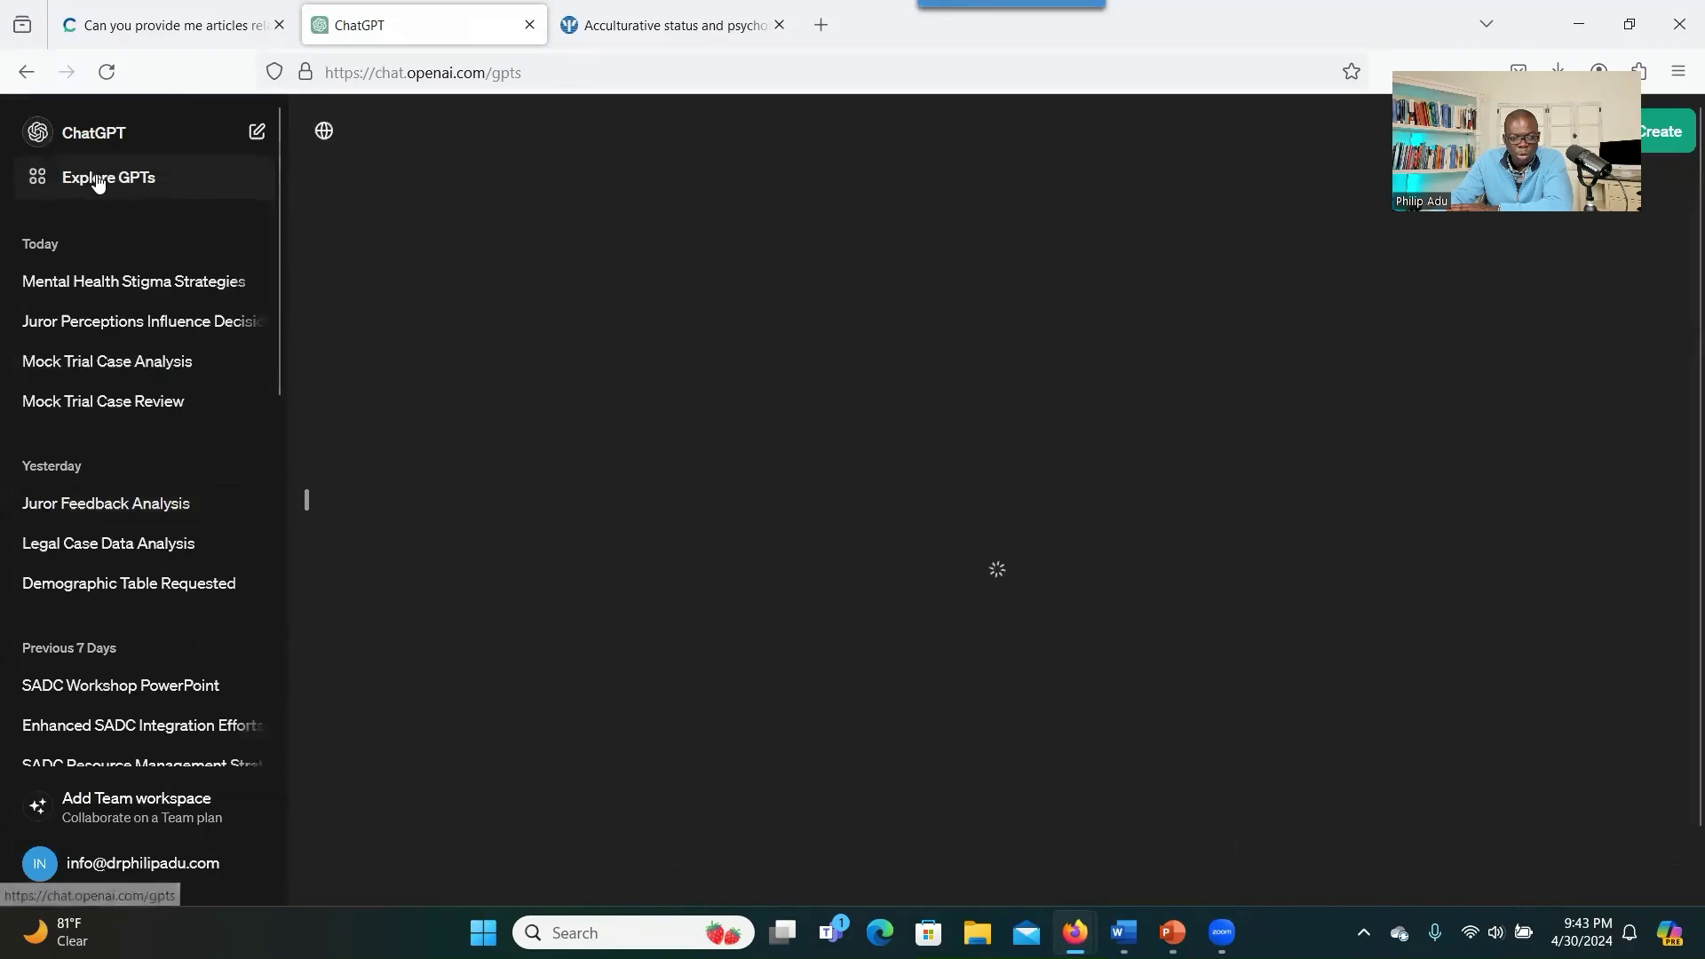
pyautogui.scroll(-6, 830, 528)
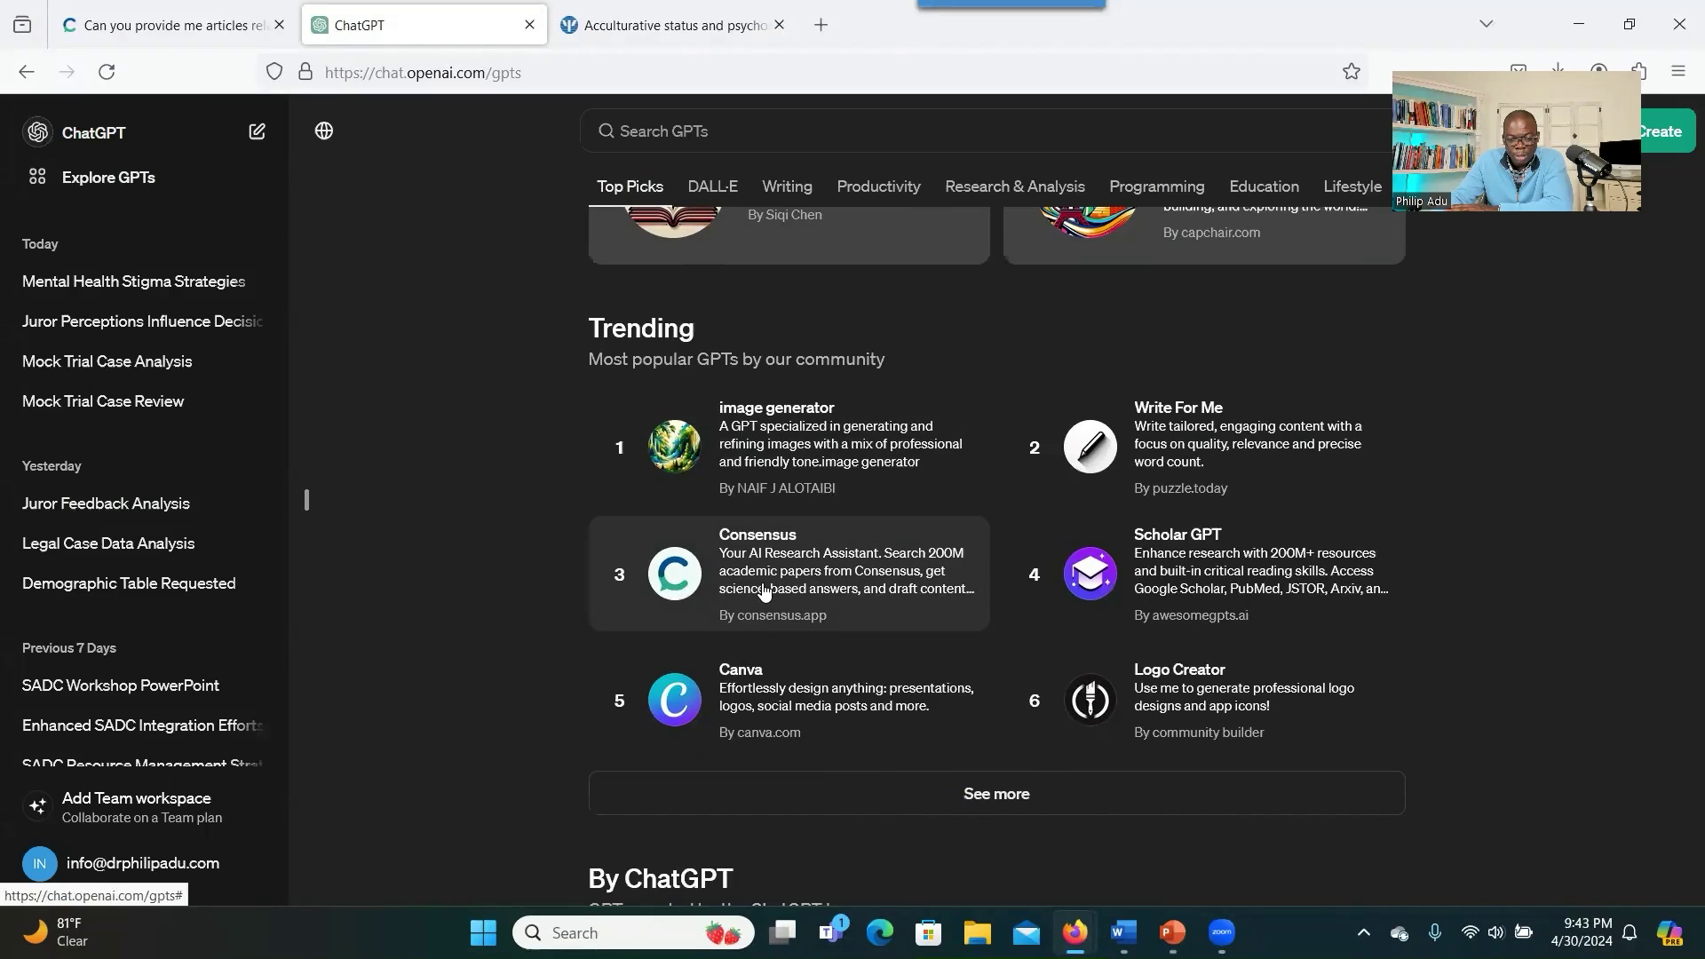
pyautogui.click(763, 588)
pyautogui.click(797, 785)
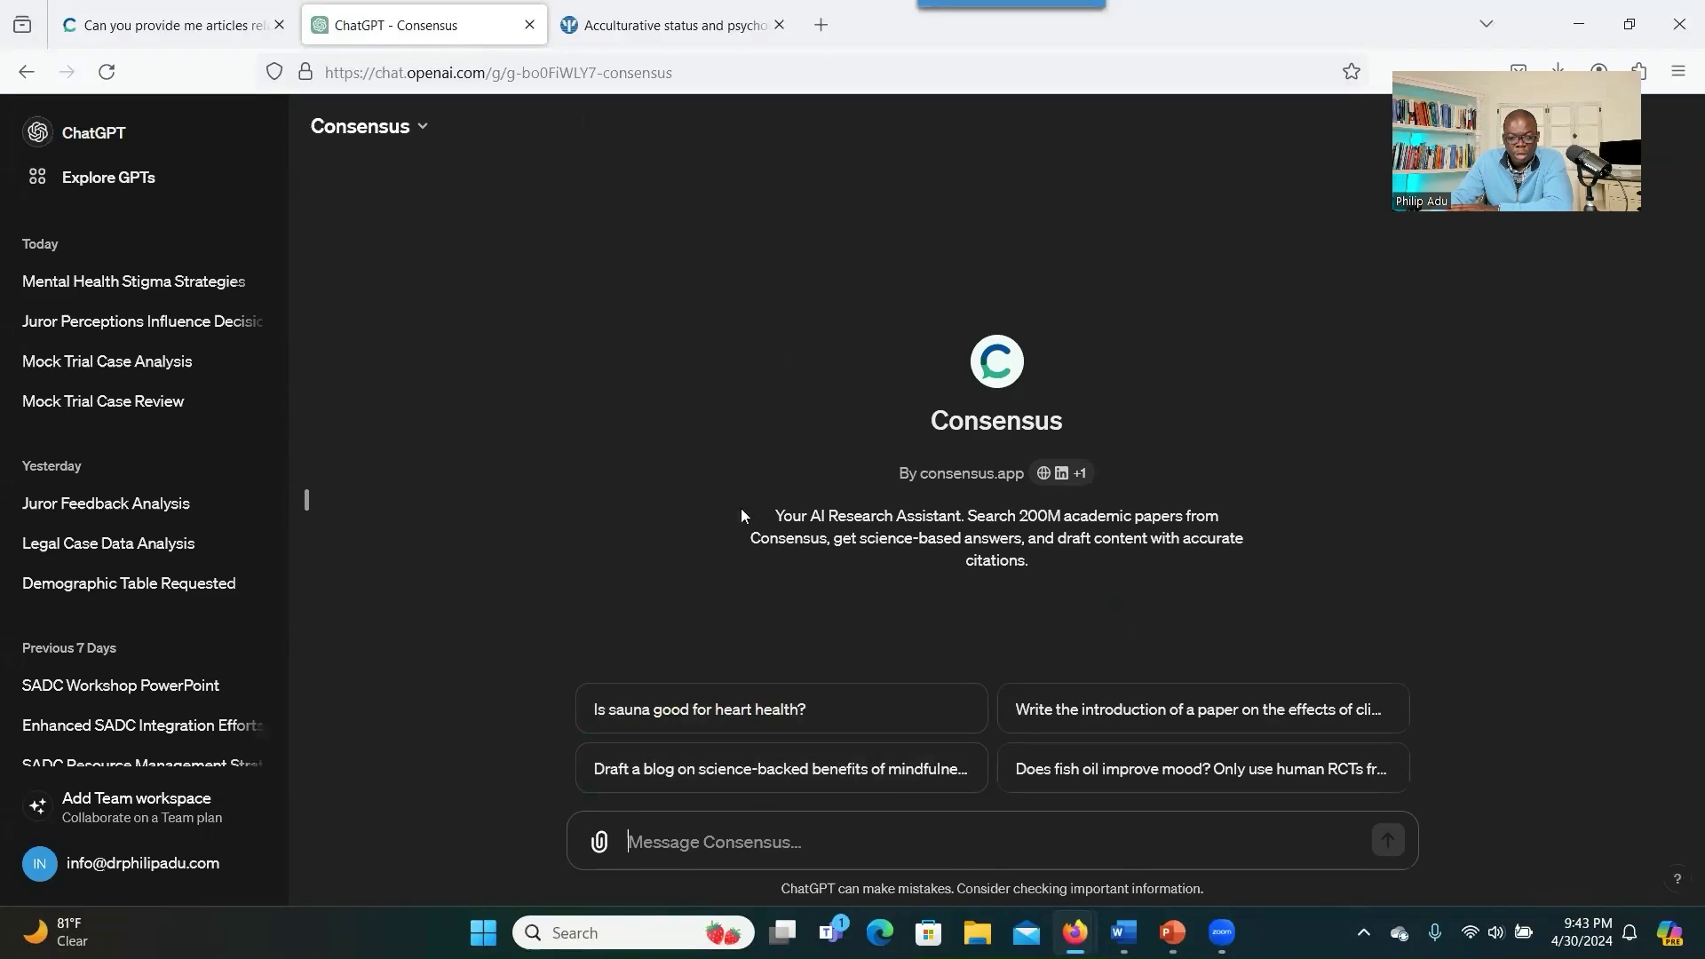
# Ask the Consensus GPT "What are the strategies for addressing mental health stigma?" and allow it to talk to chat.consensus.app
pyautogui.hotkey('alt', 'Tab')
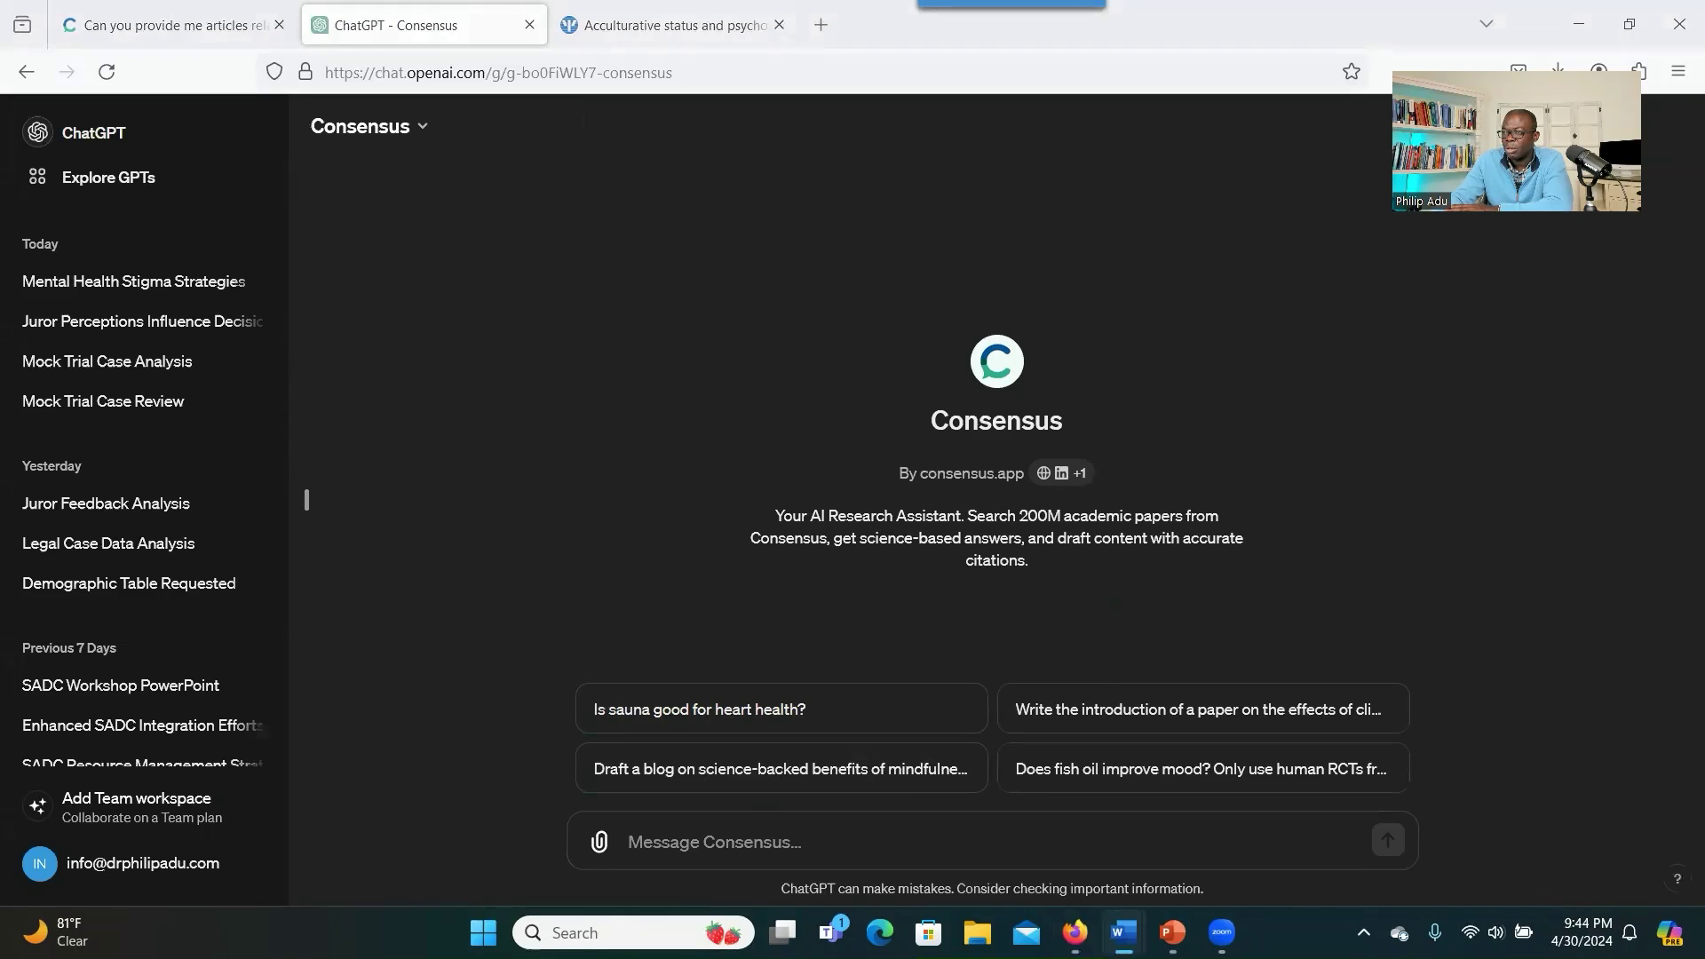
pyautogui.click(765, 842)
pyautogui.write('What are the strategies for addressing mental health stigma?')
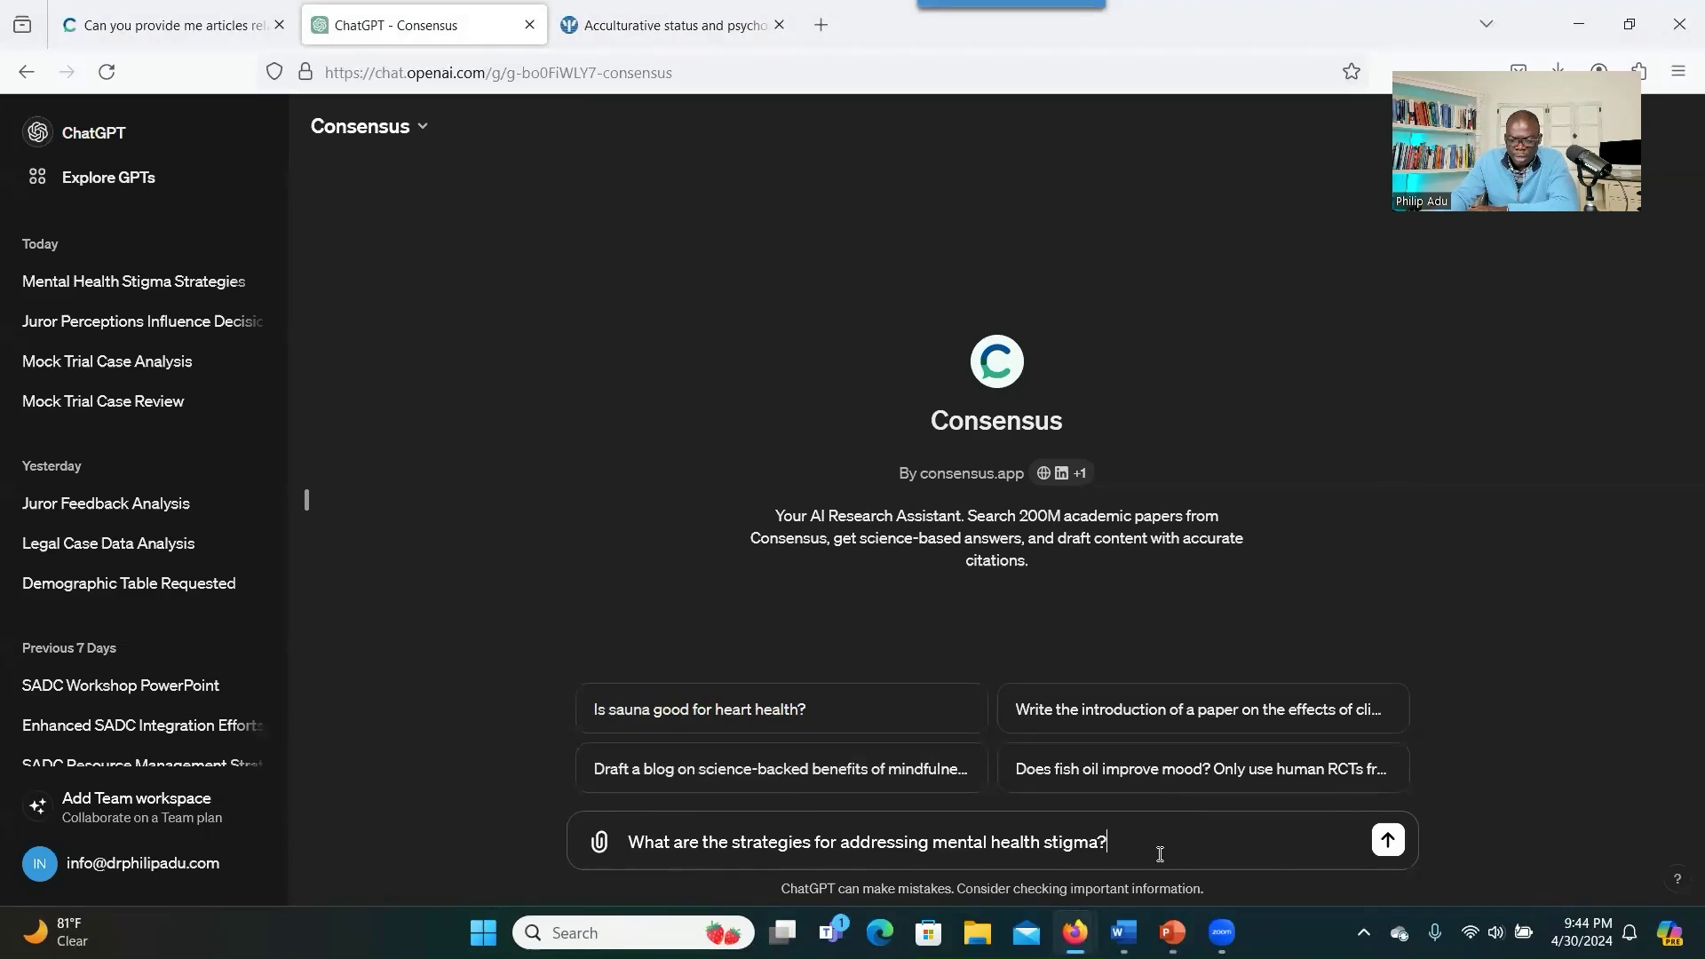
pyautogui.click(1387, 840)
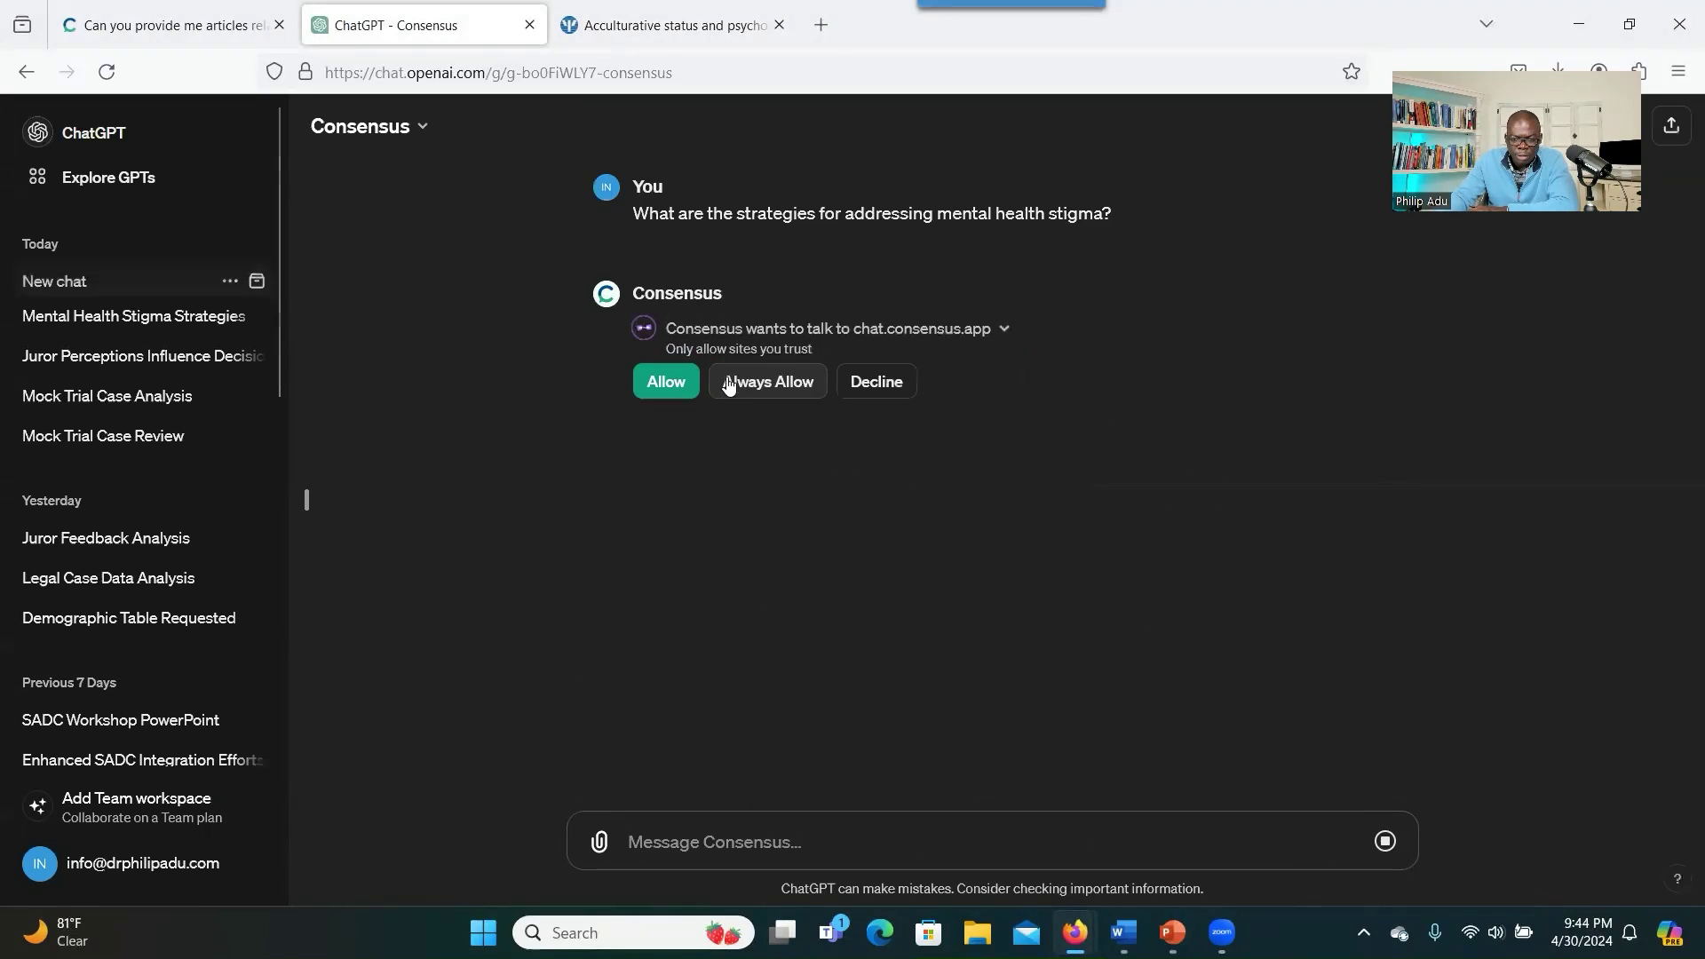
pyautogui.click(673, 384)
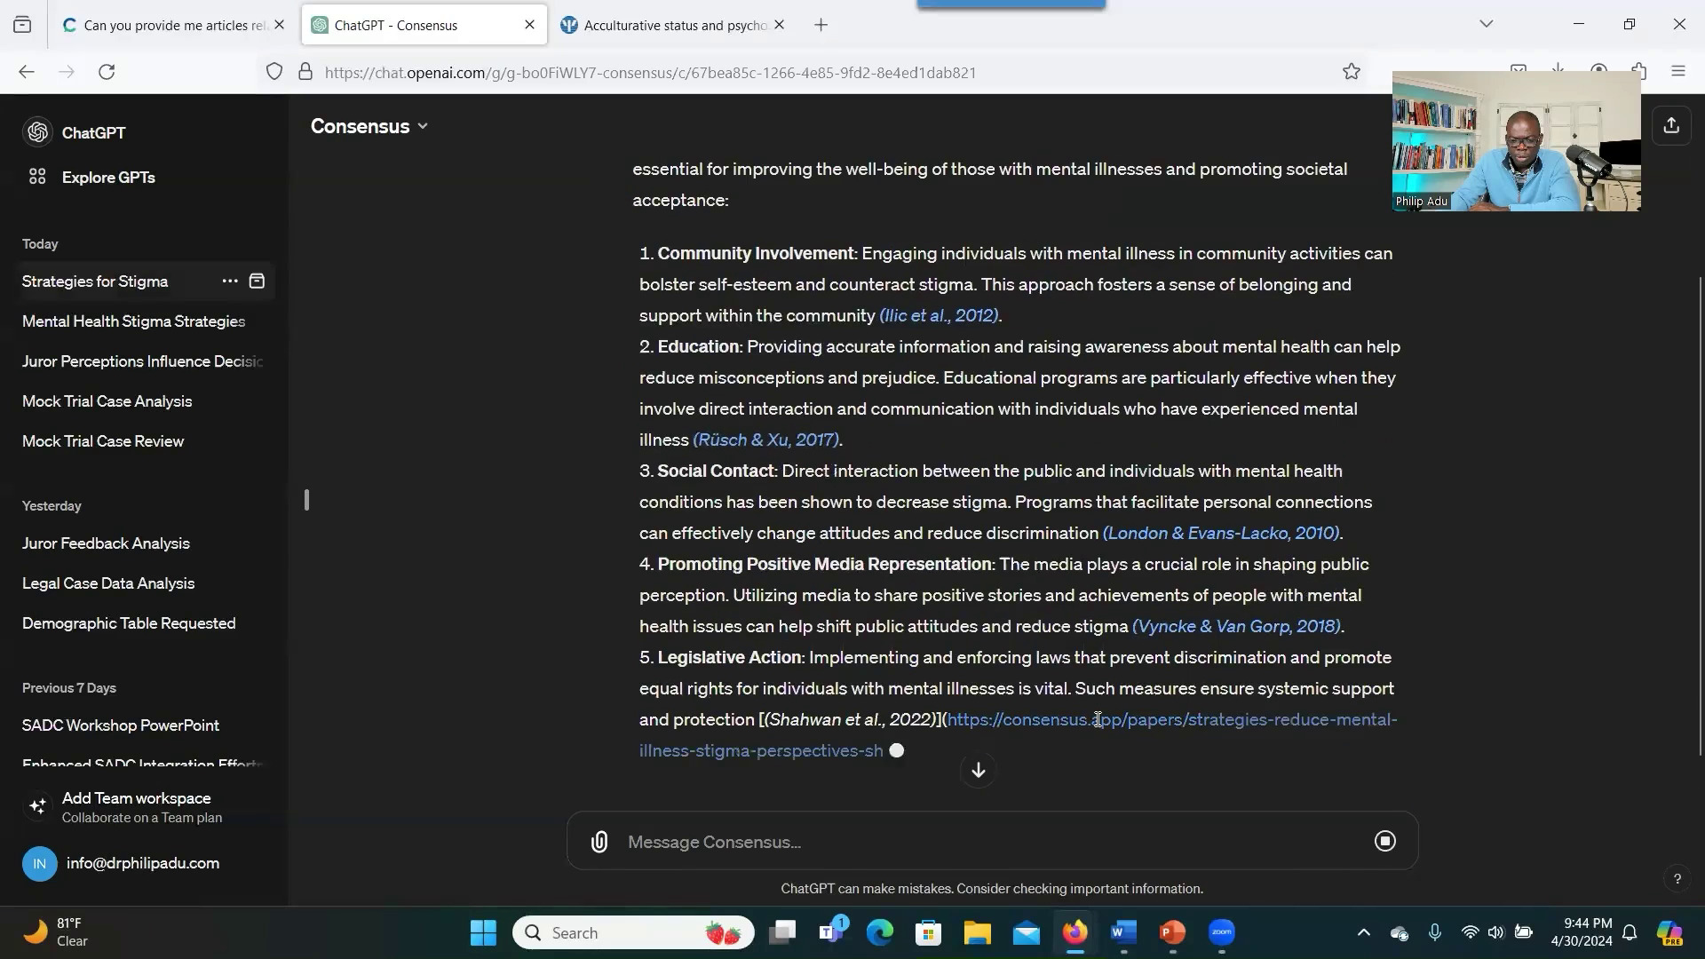
# Open the paper cited for Legislative Action and review its key takeaway, abstract and study snapshot
pyautogui.click(1096, 721)
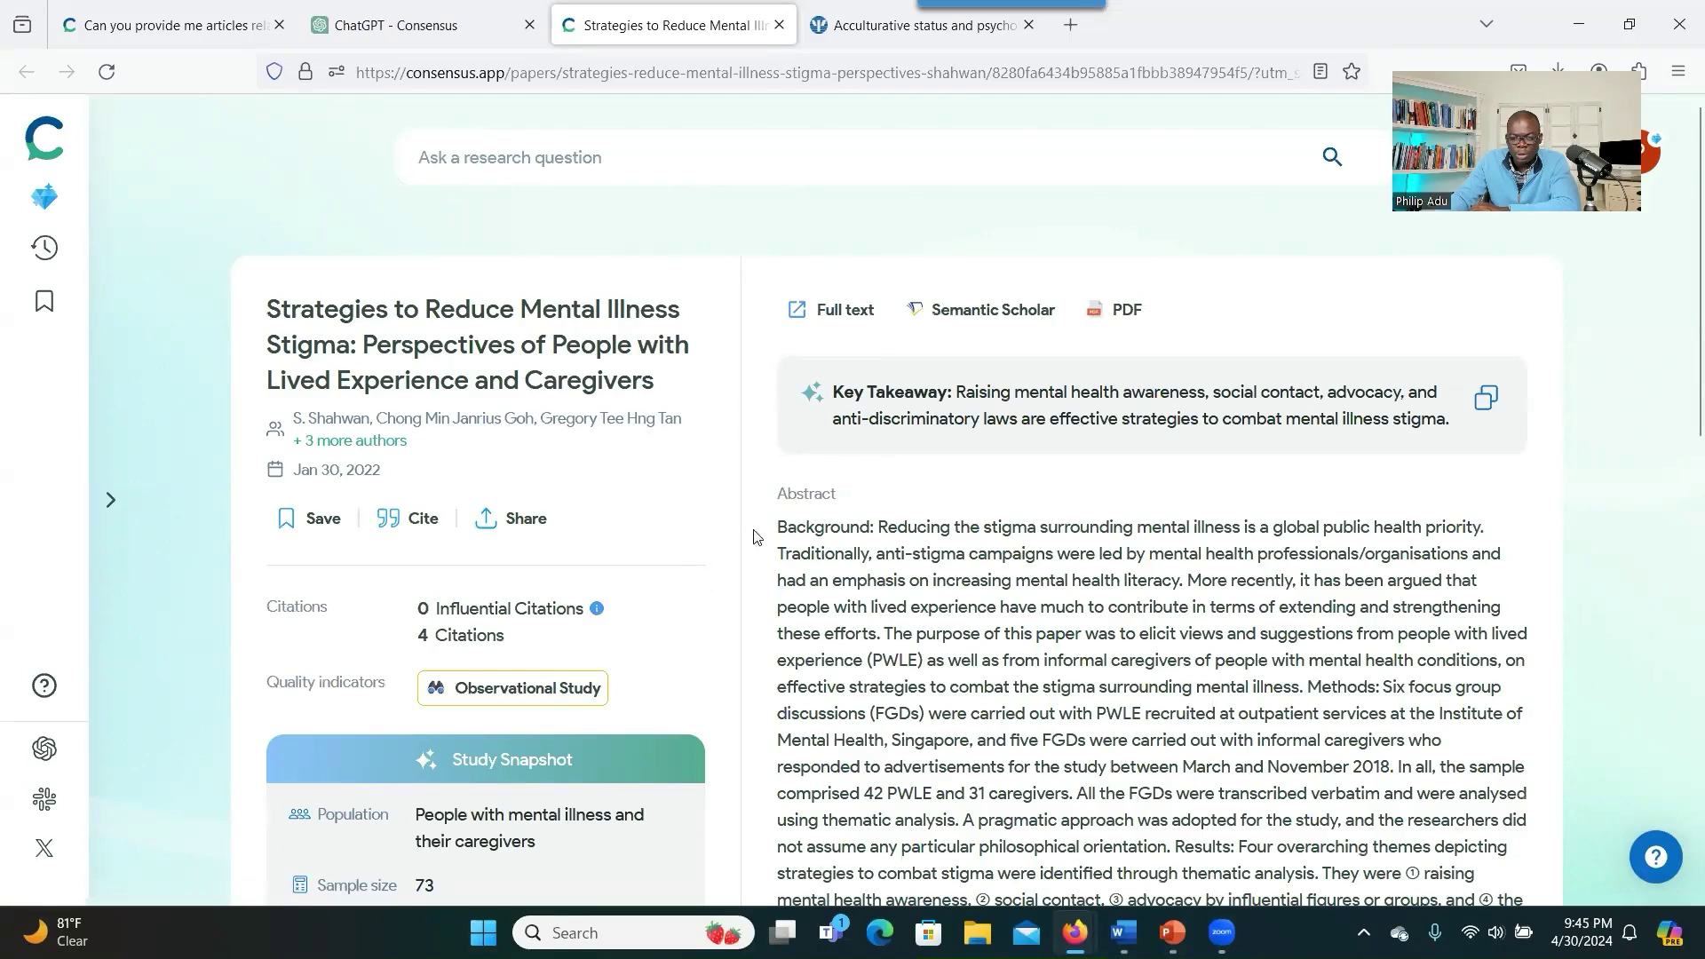
pyautogui.scroll(-3, 899, 661)
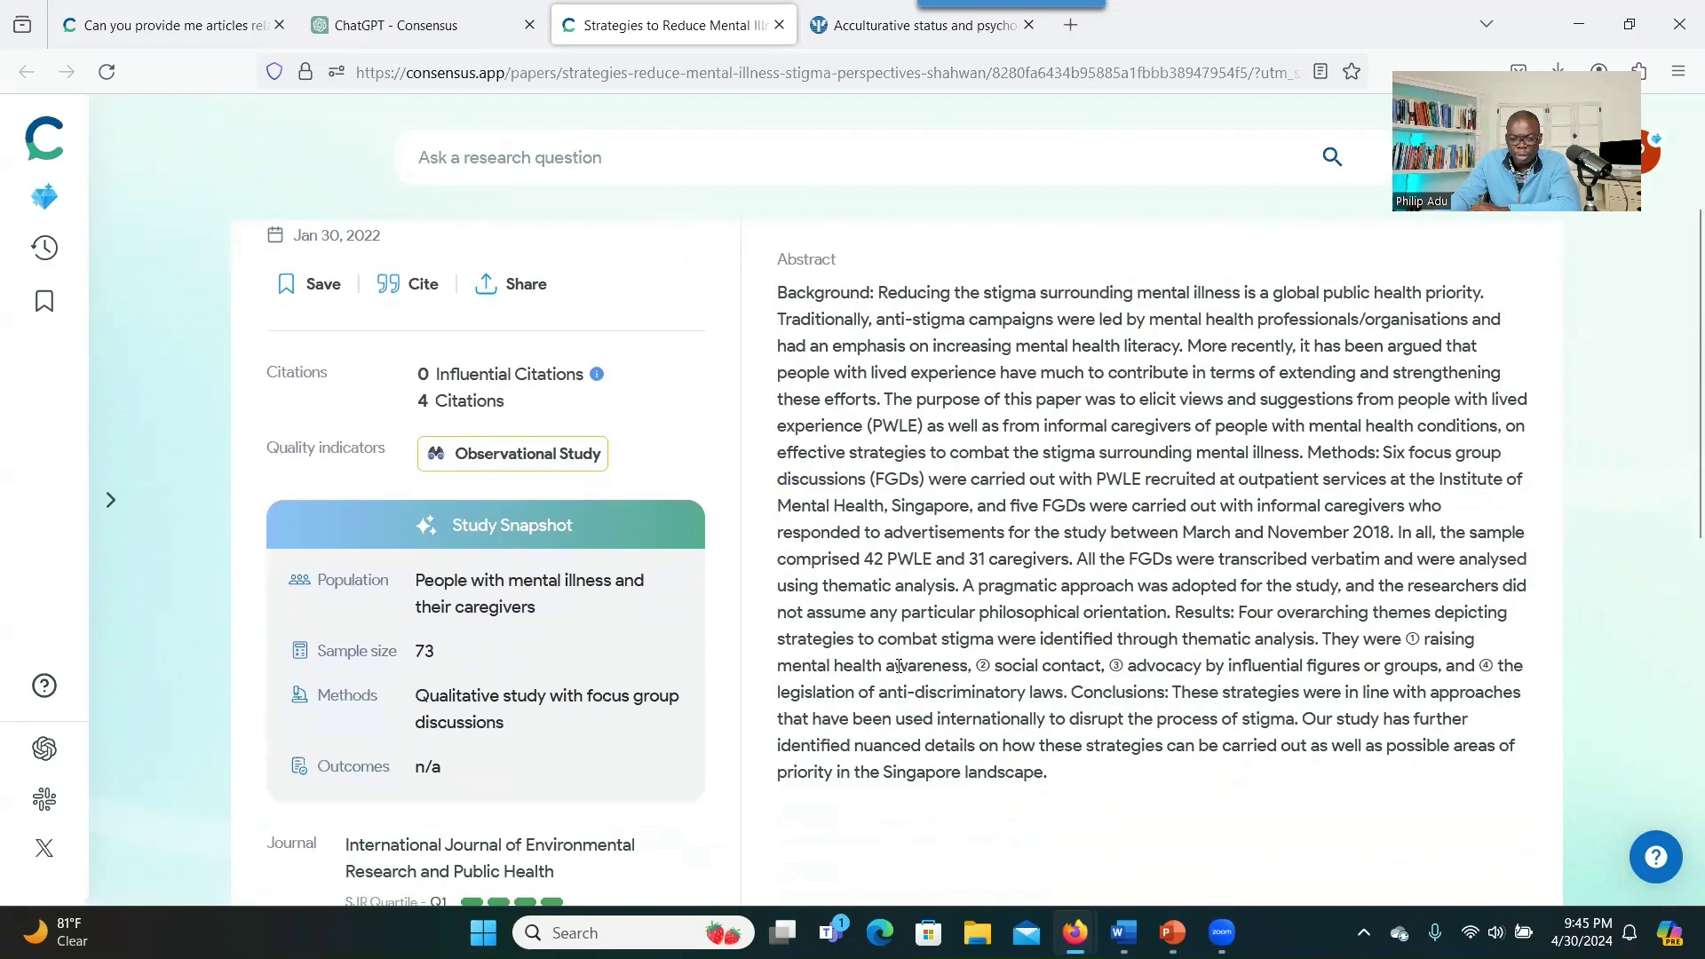
pyautogui.scroll(3, 899, 665)
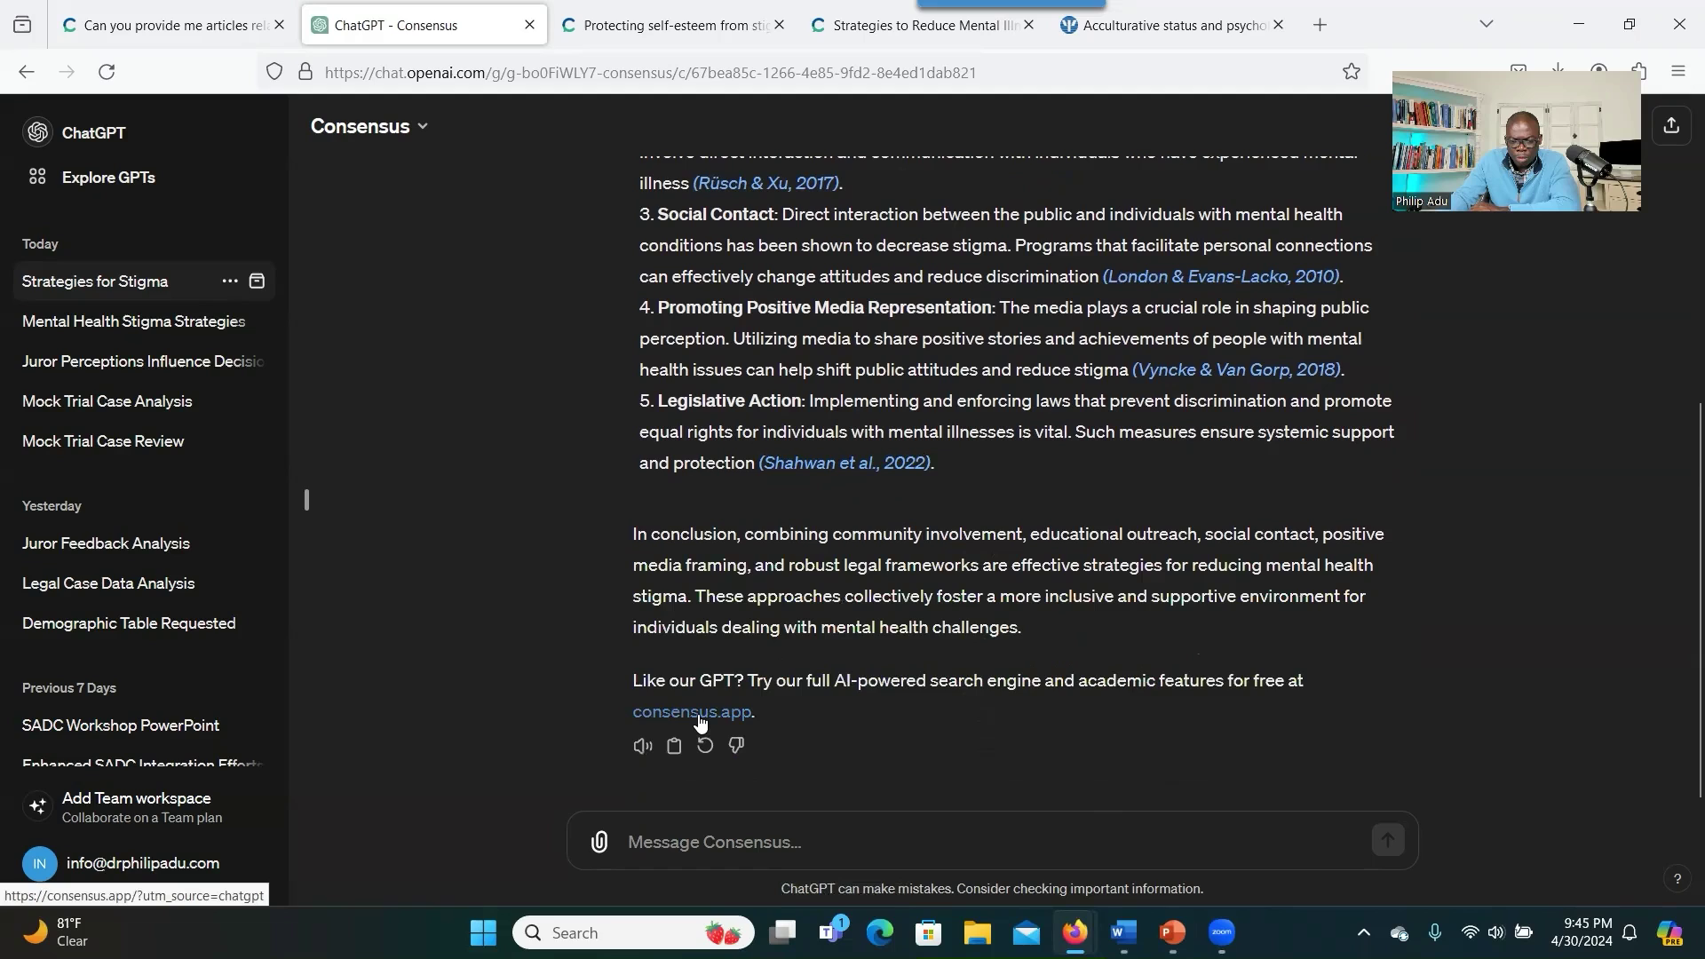
# View the consensus.app home page linked at the end of the answer, and return to the ChatGPT conversation
pyautogui.click(703, 718)
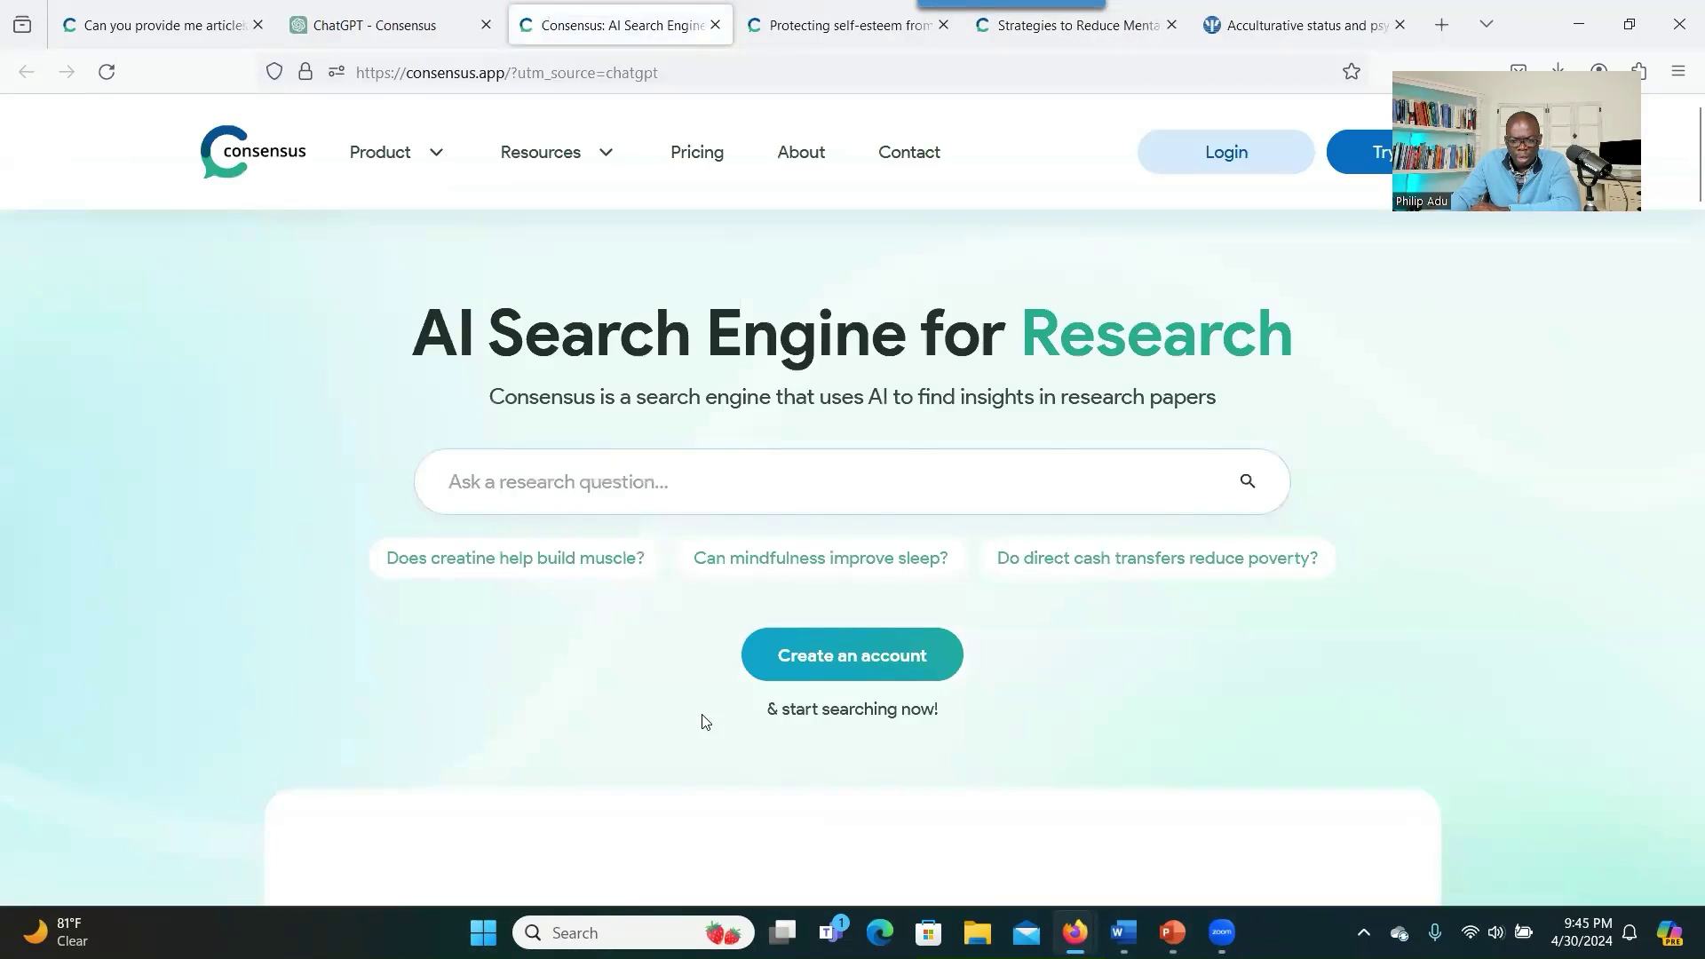
pyautogui.scroll(3, 702, 706)
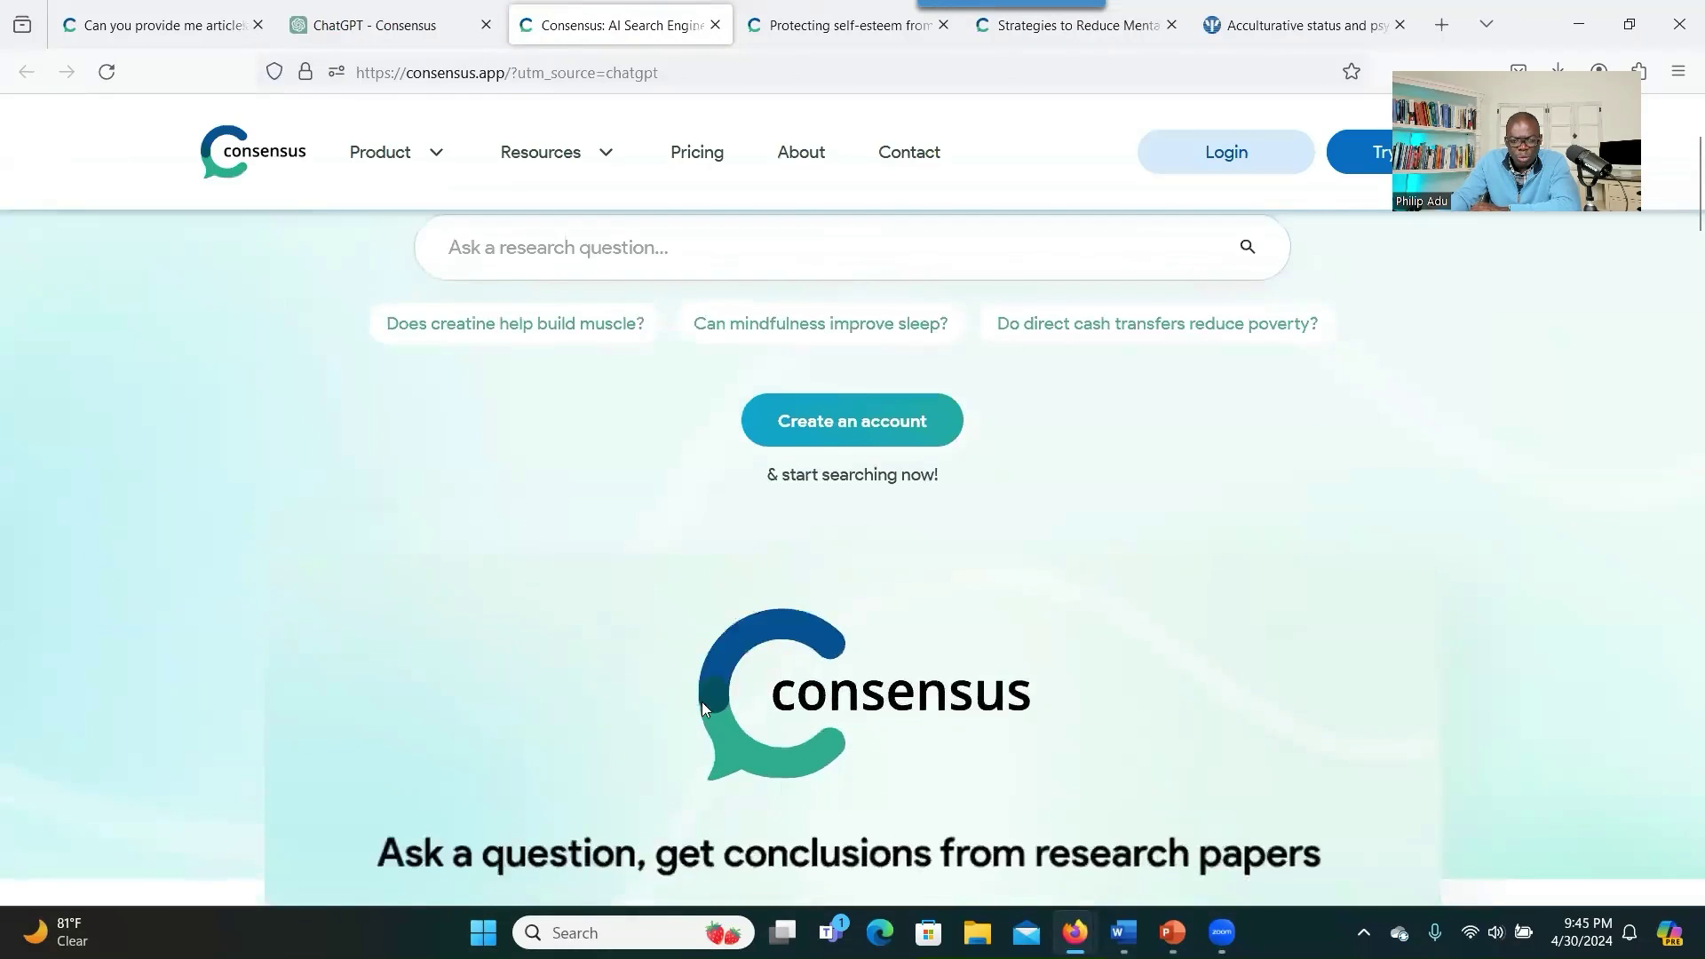
pyautogui.click(356, 27)
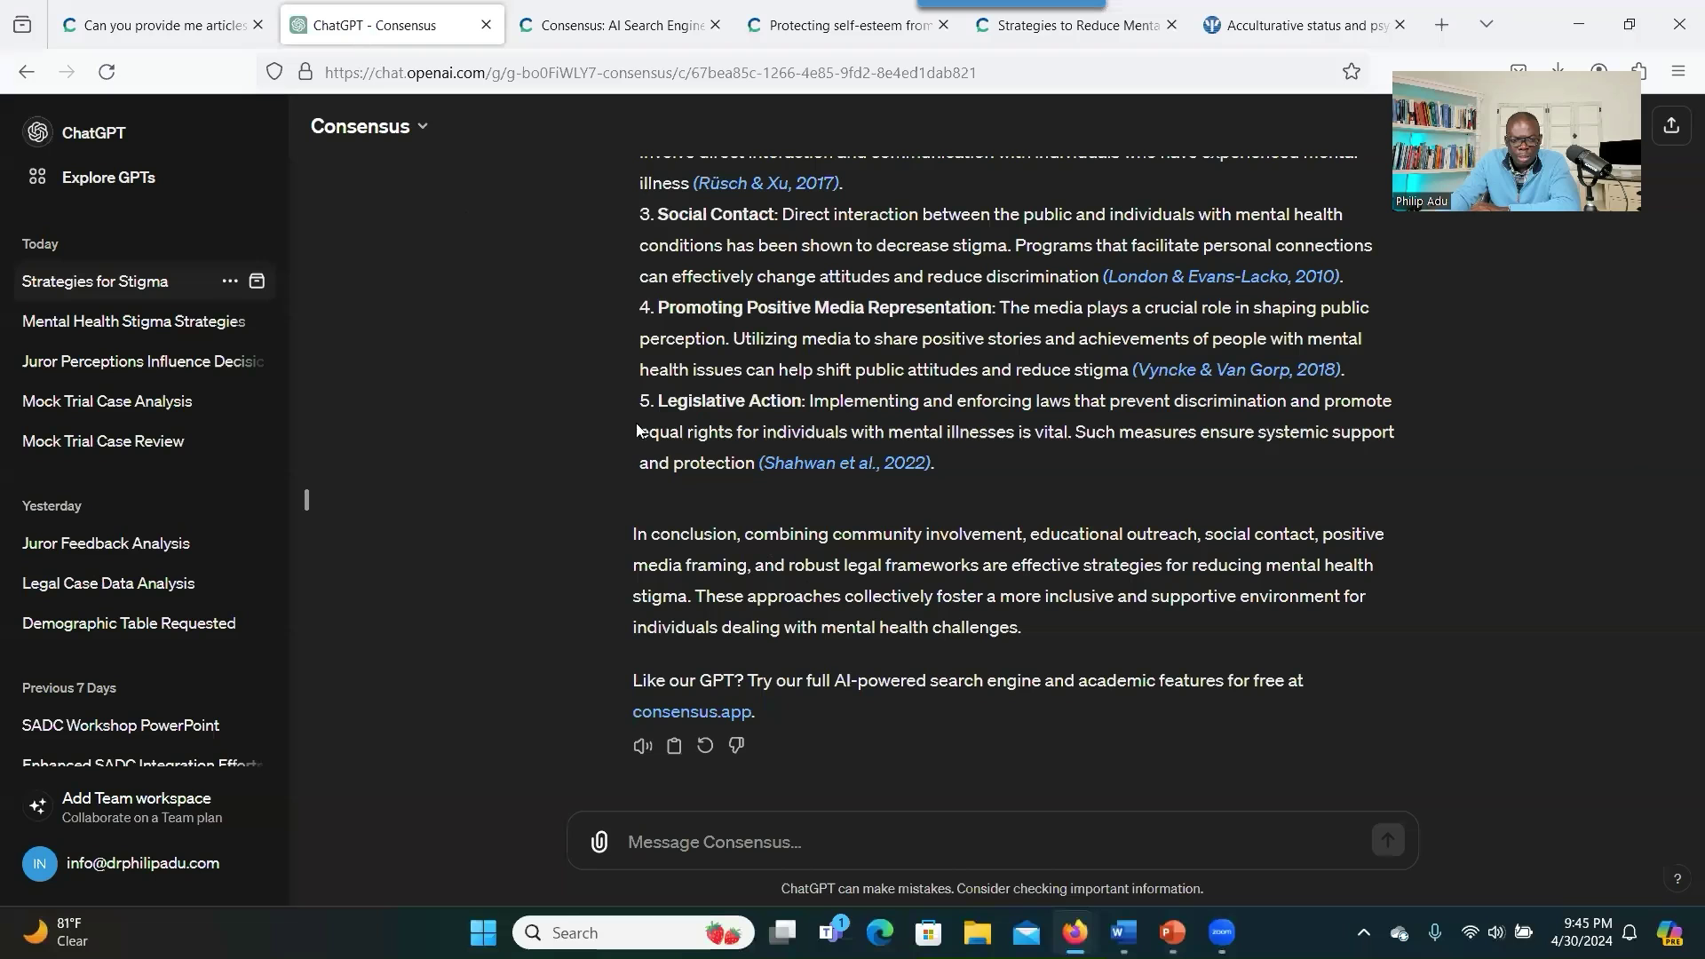
# Reopen the Consensus page of the paper cited for Legislative Action
pyautogui.click(850, 465)
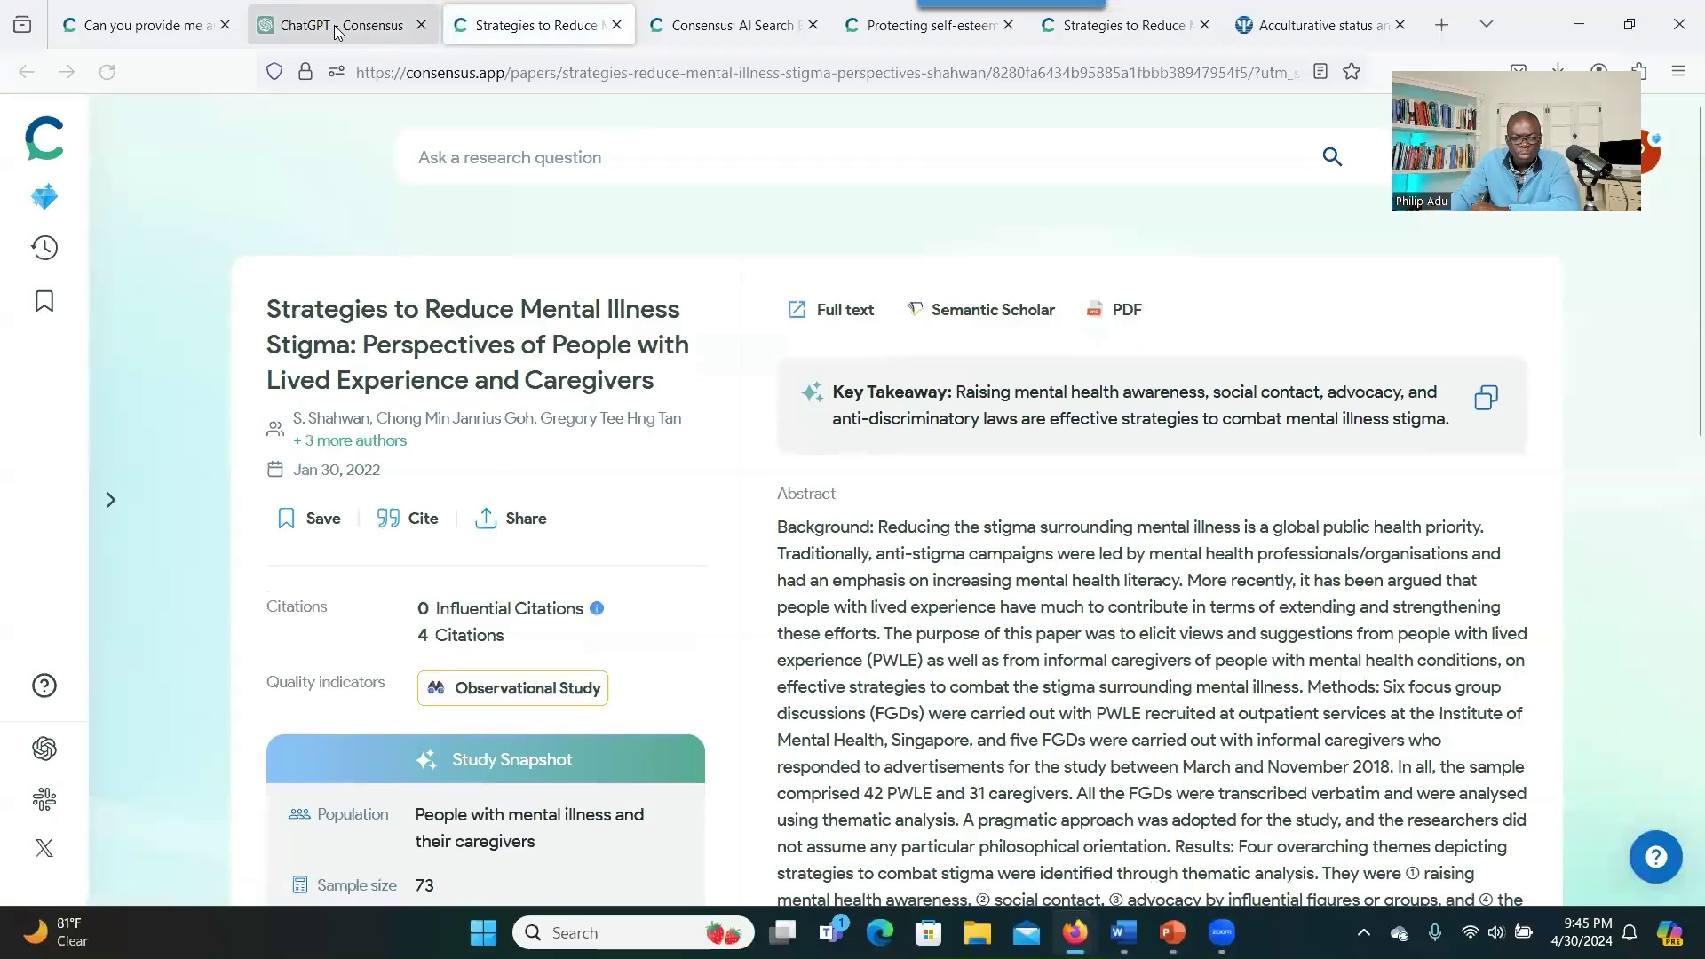
pyautogui.click(336, 31)
pyautogui.click(491, 37)
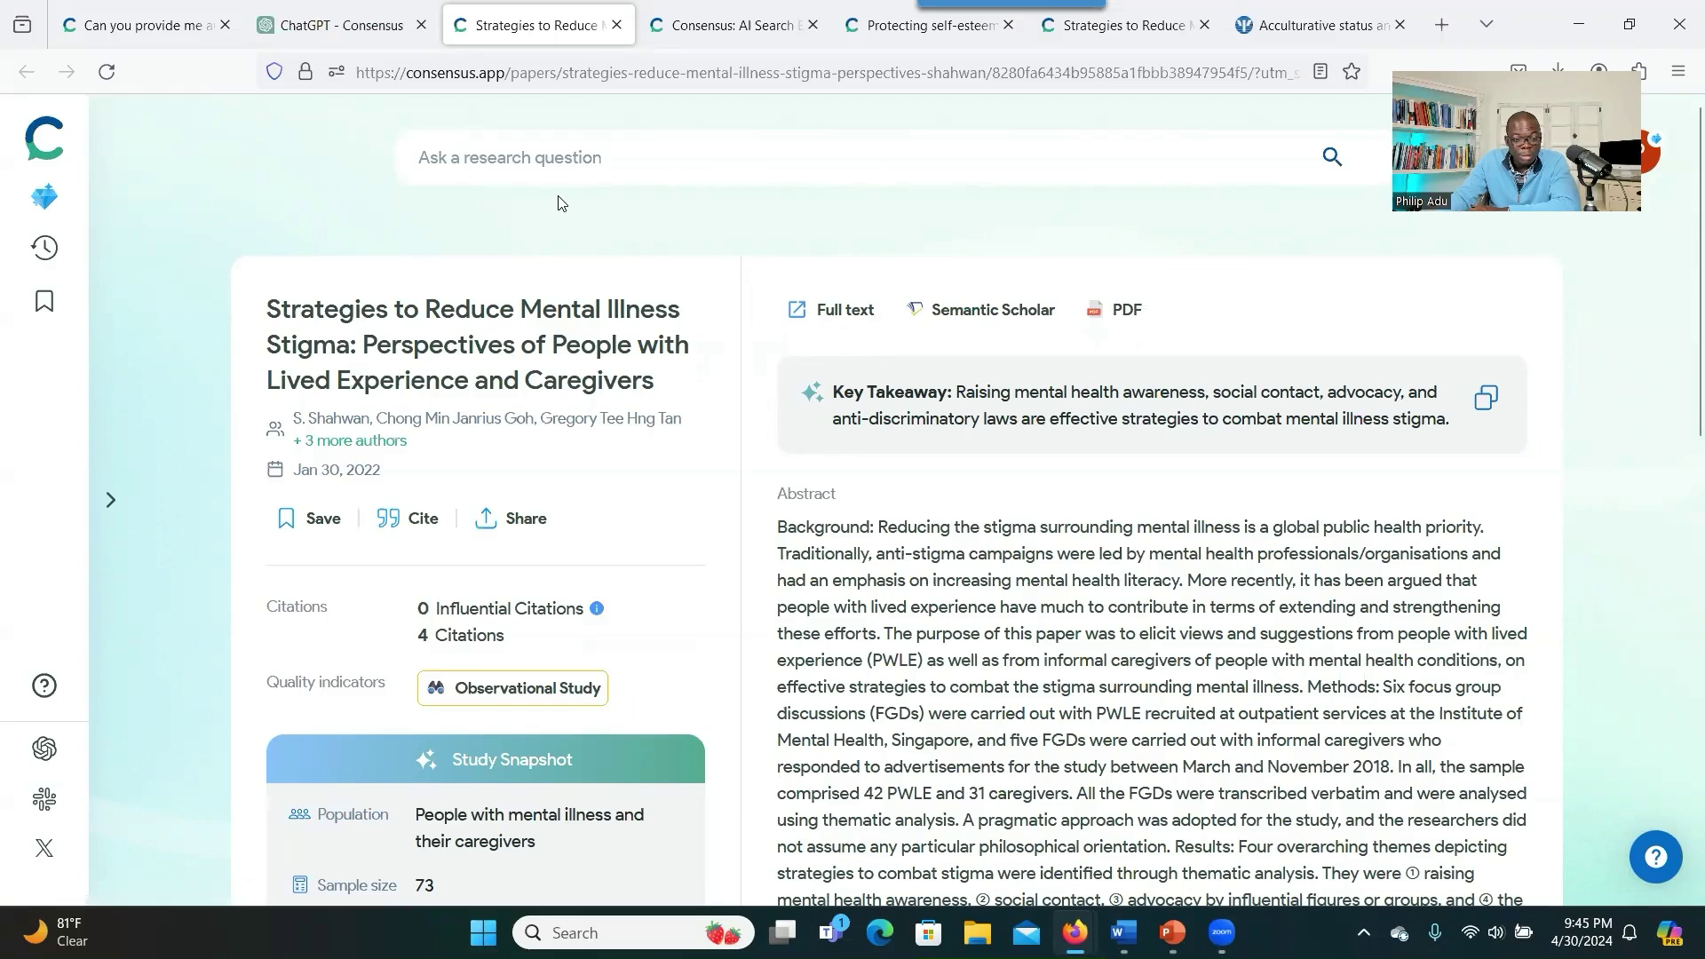
# Ask Consensus "Can you suggest topics I can write about when working on my literature review? The topic should be related to mental health stigma in Ghana."
pyautogui.click(550, 160)
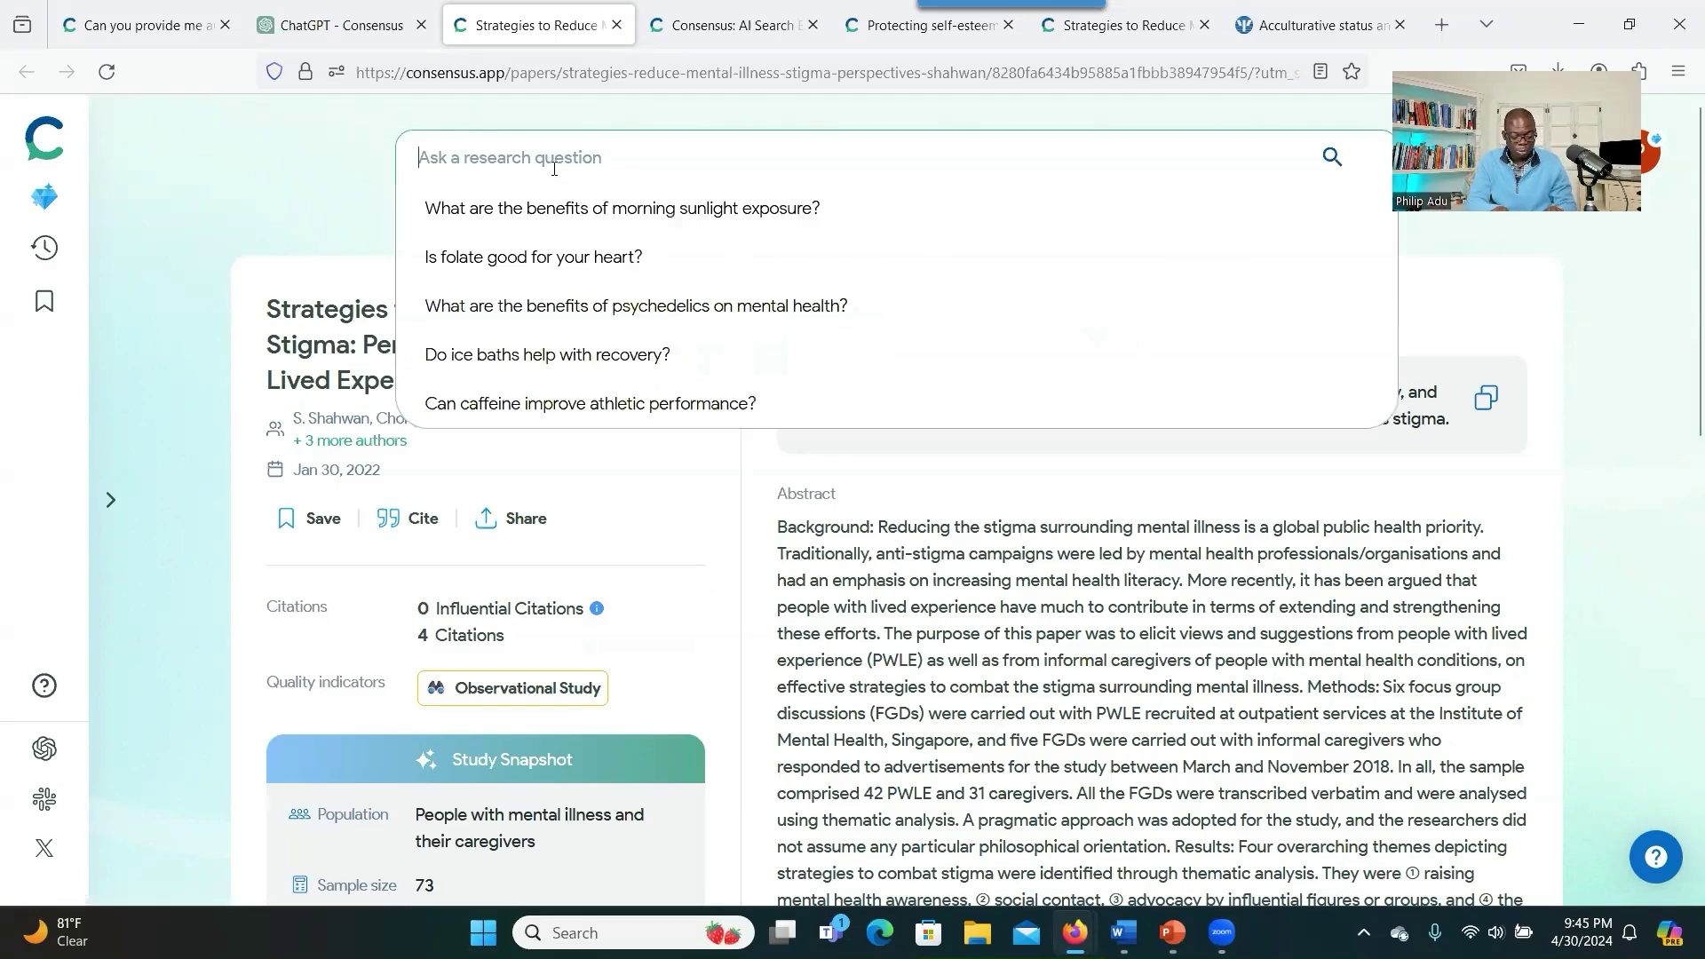
pyautogui.write('Can you su')
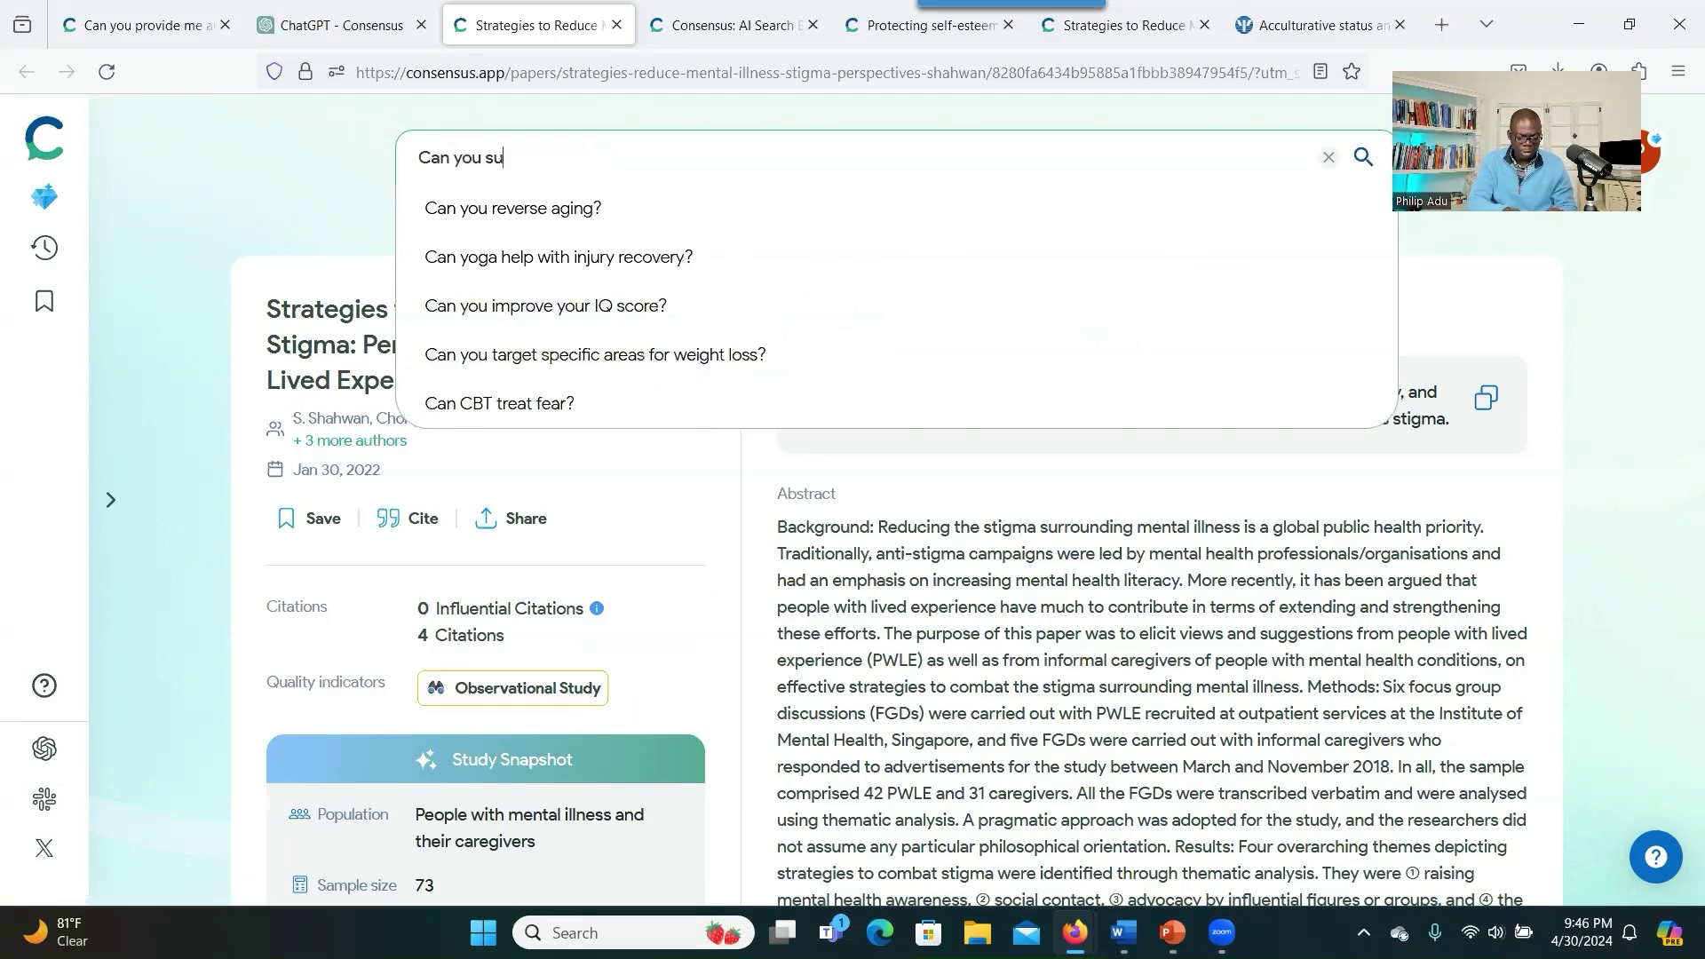
pyautogui.write('ggest topics I can write about when working on')
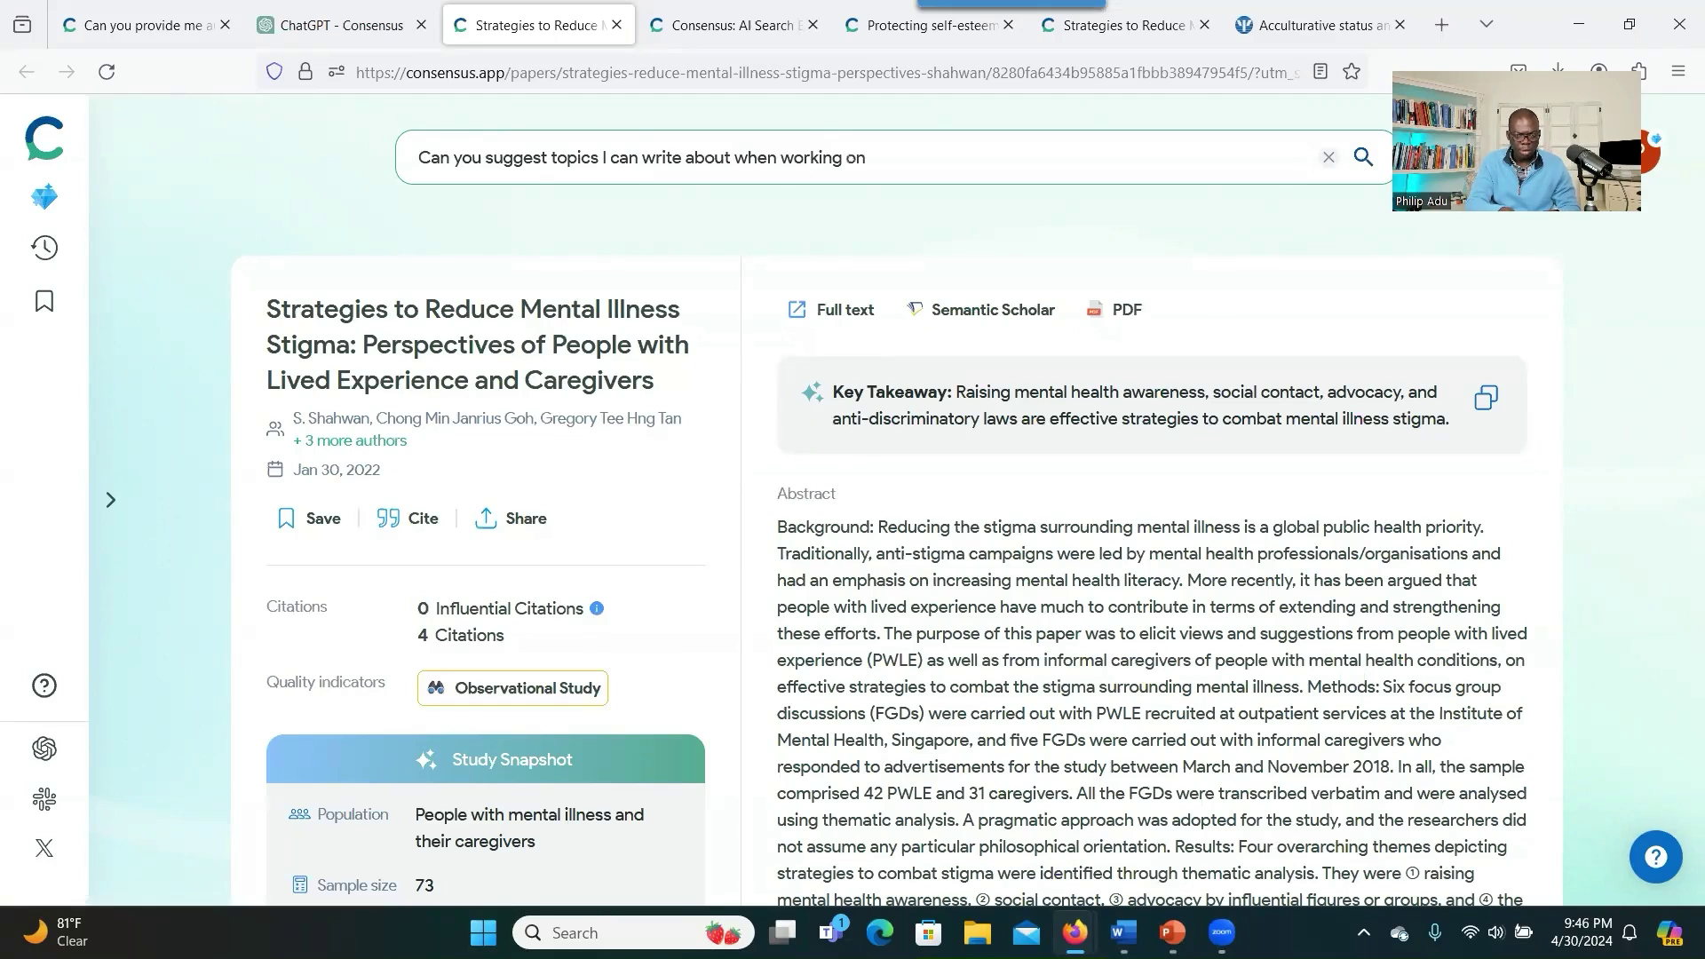
pyautogui.write(' my literature review? The topic should be related to the')
pyautogui.press('BackSpace')
pyautogui.press('BackSpace')
pyautogui.press('BackSpace')
pyautogui.write('mental hea')
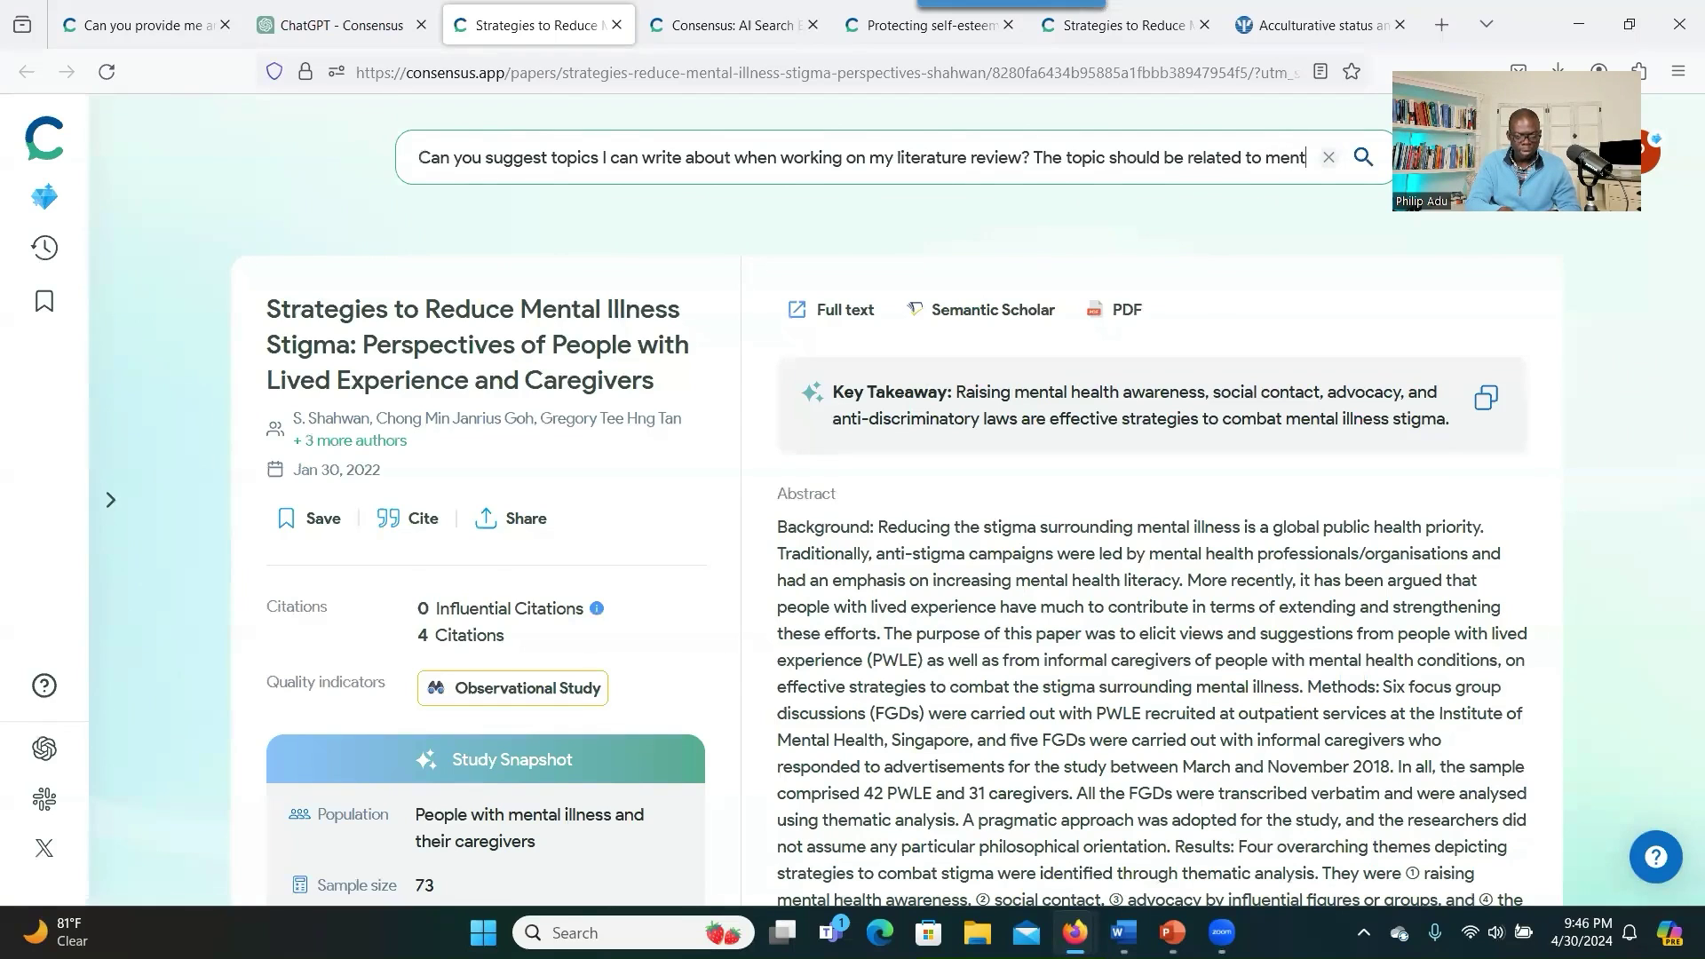
pyautogui.write('lth')
pyautogui.write('stigma in Ghana.')
pyautogui.press('Return')
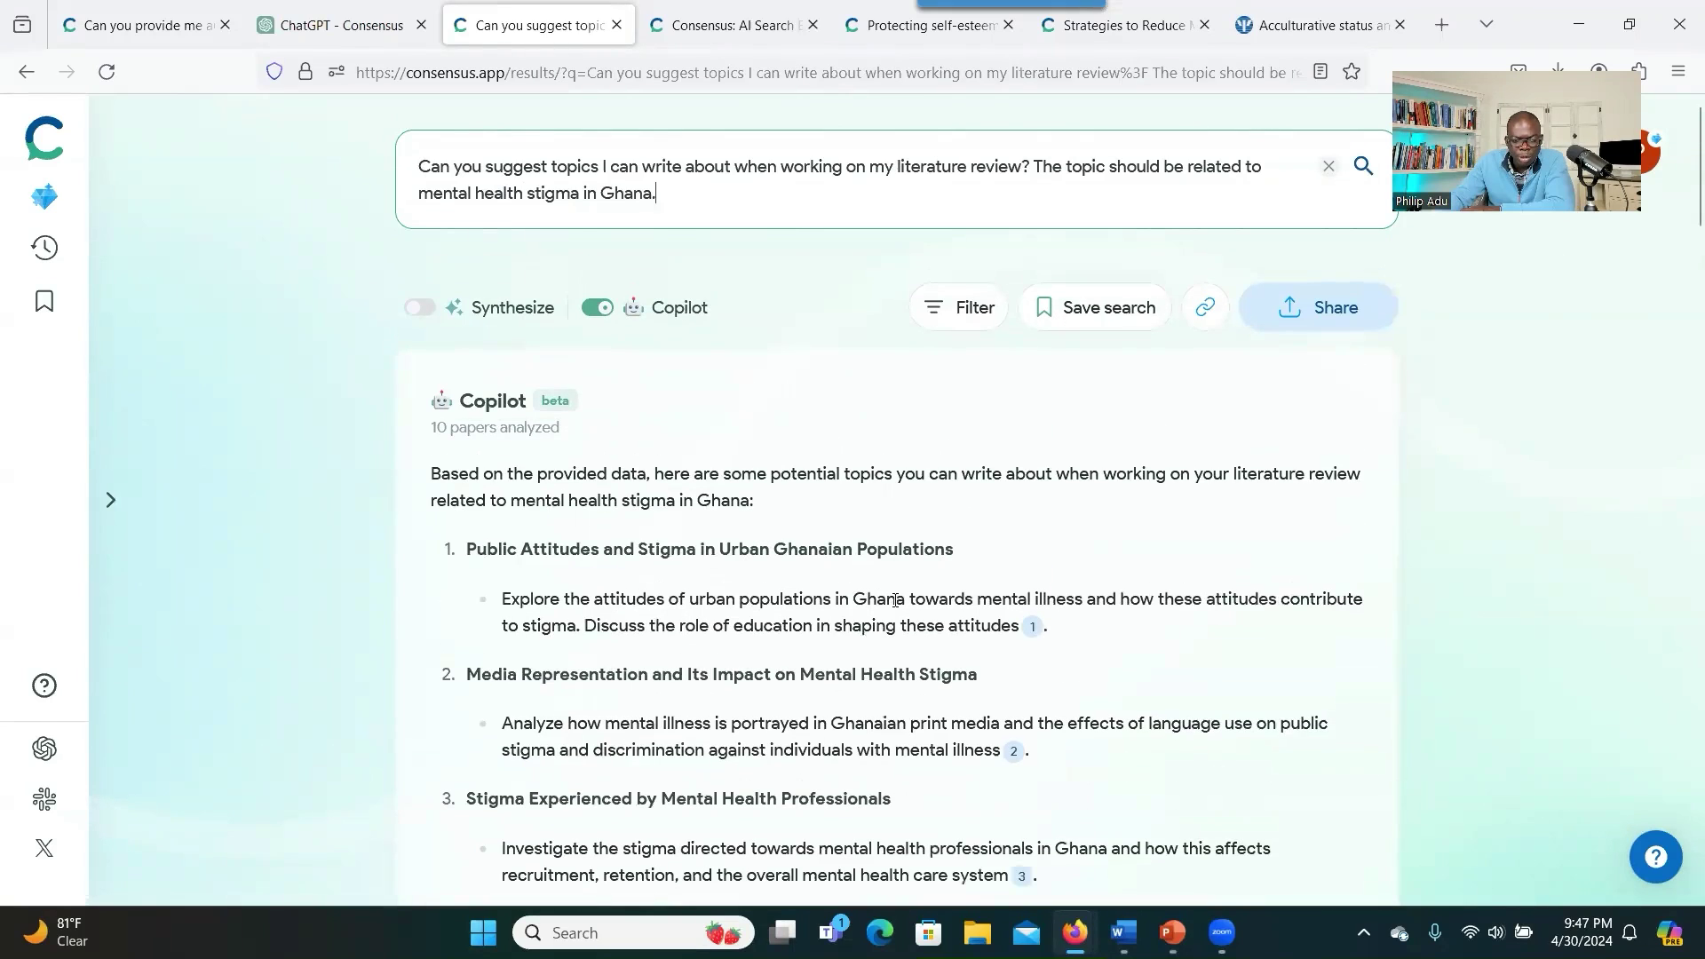
# Review the Copilot's suggested literature review topics and the cited papers below them, and return to the start of the results
pyautogui.scroll(-1, 908, 633)
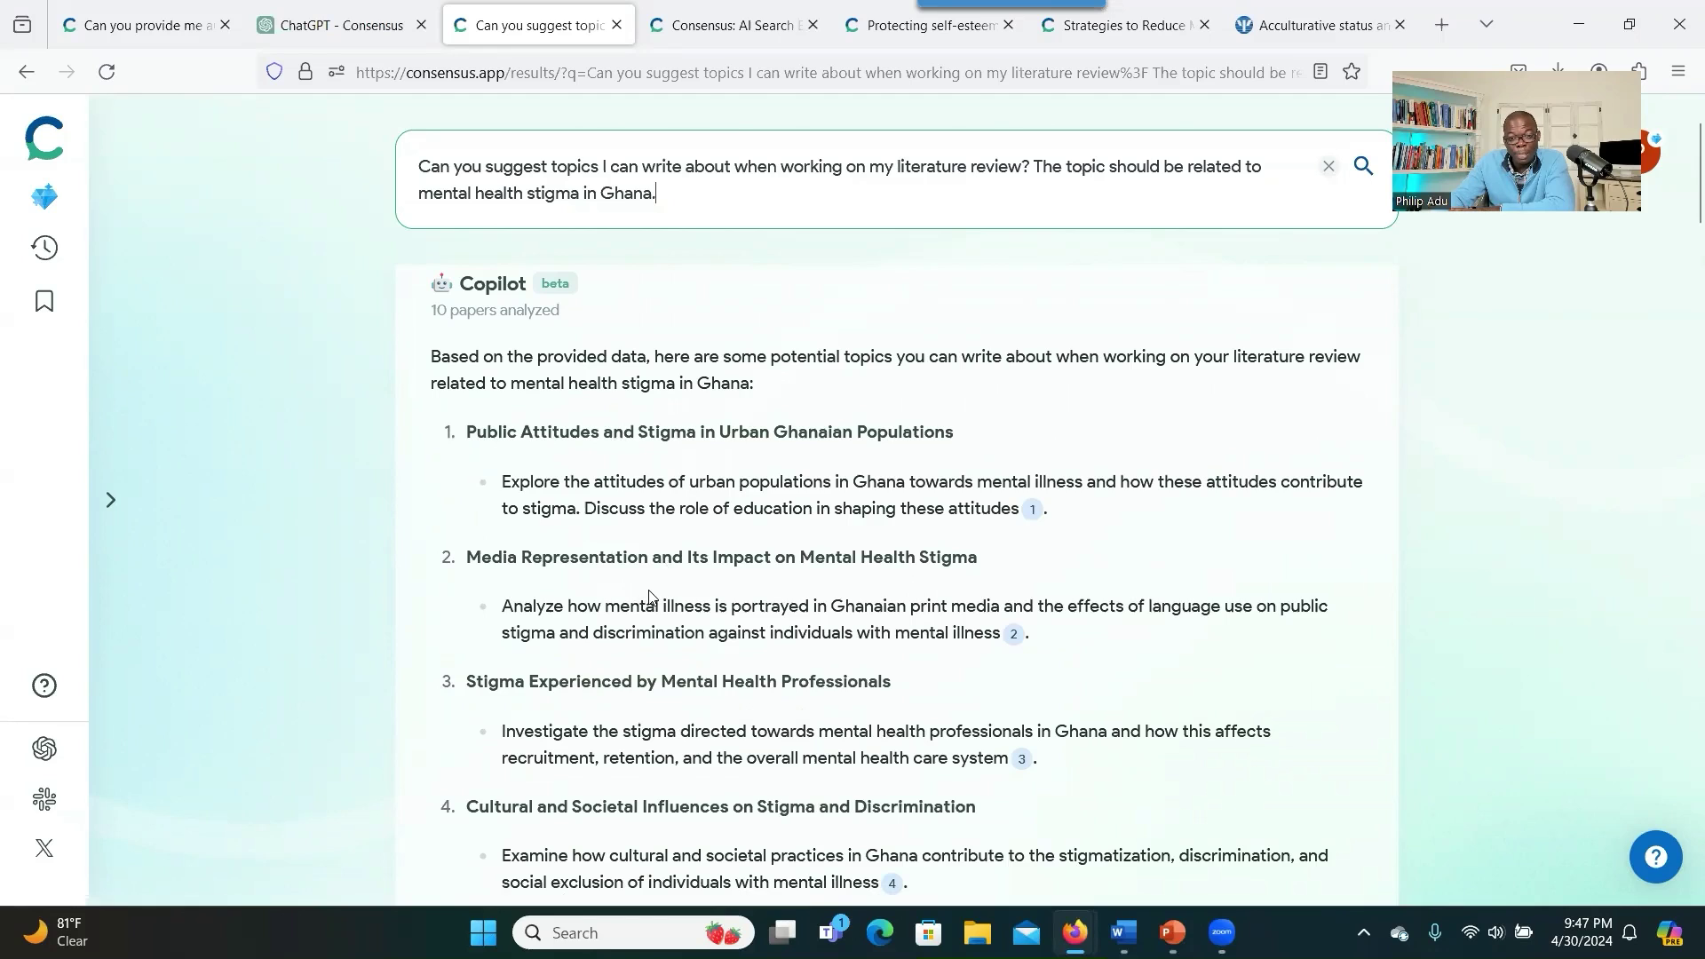
pyautogui.scroll(-1, 726, 426)
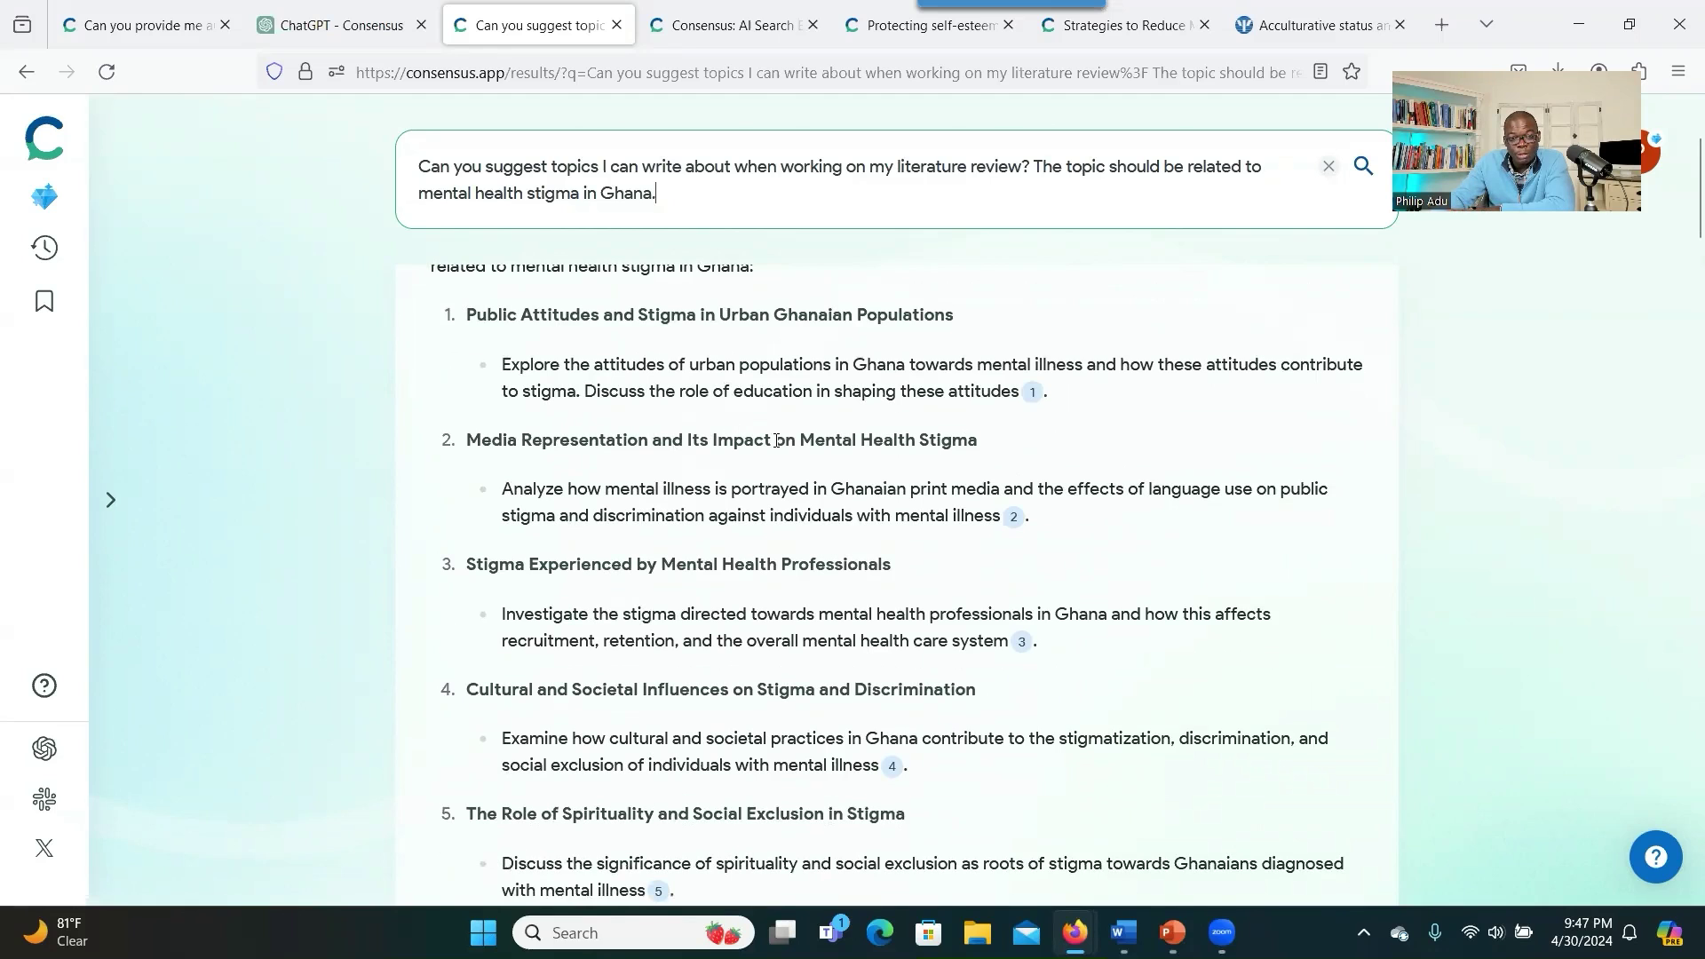
pyautogui.scroll(-6, 776, 440)
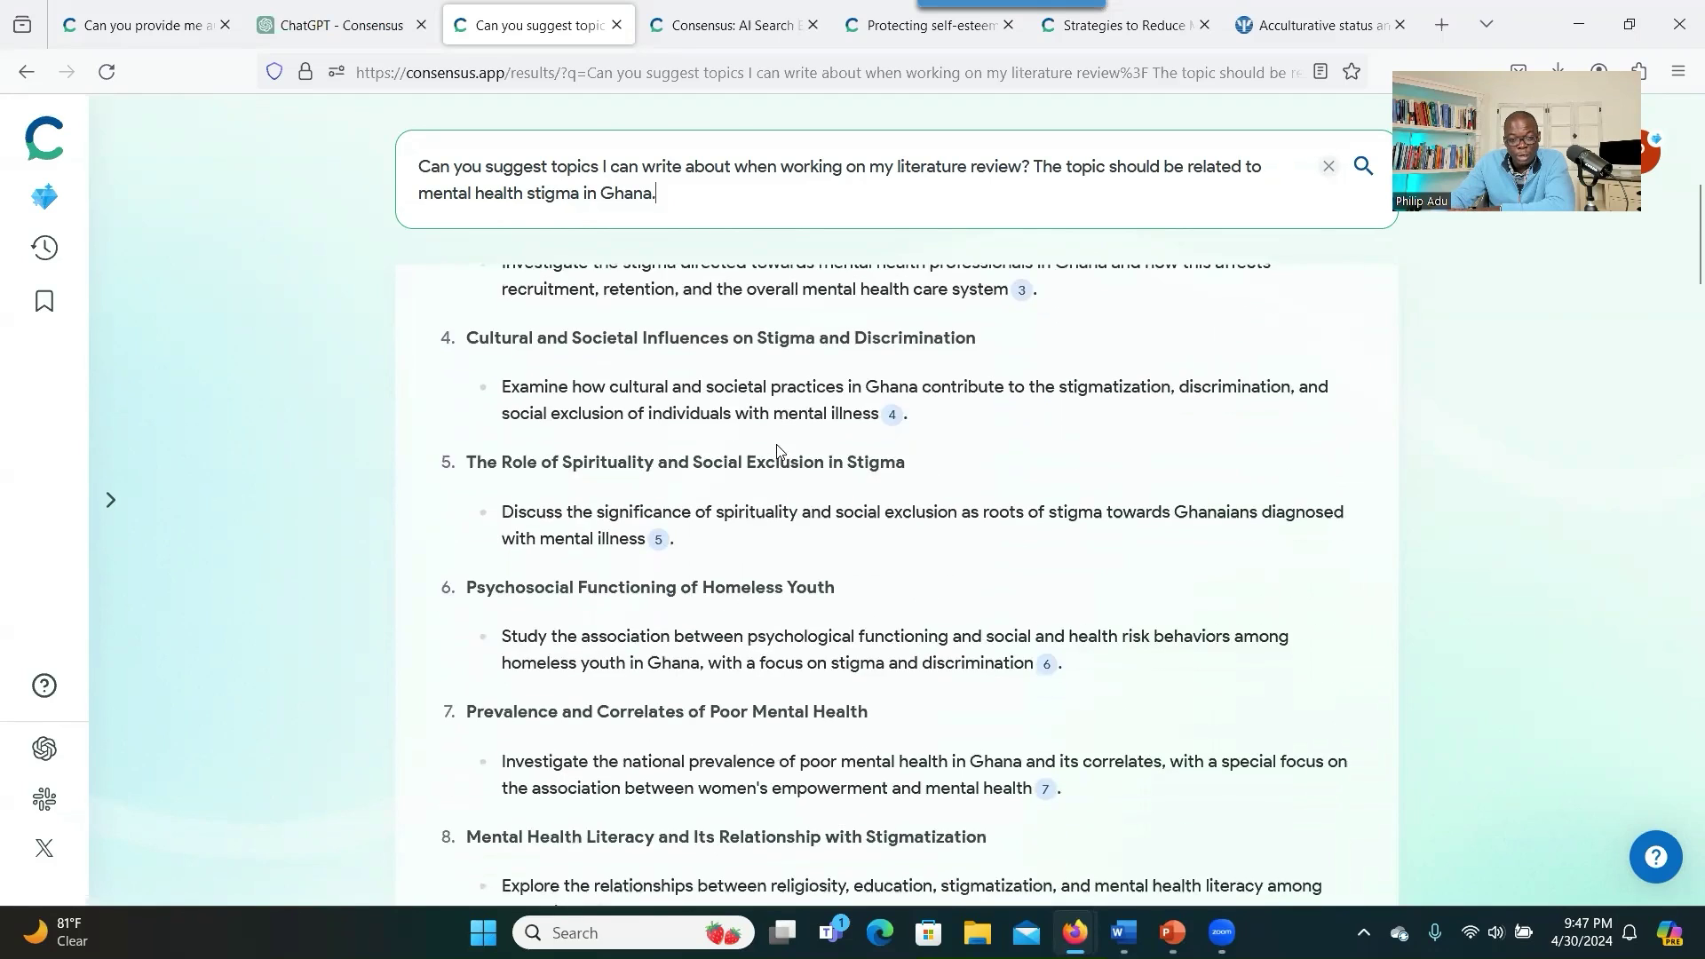
pyautogui.scroll(-4, 781, 456)
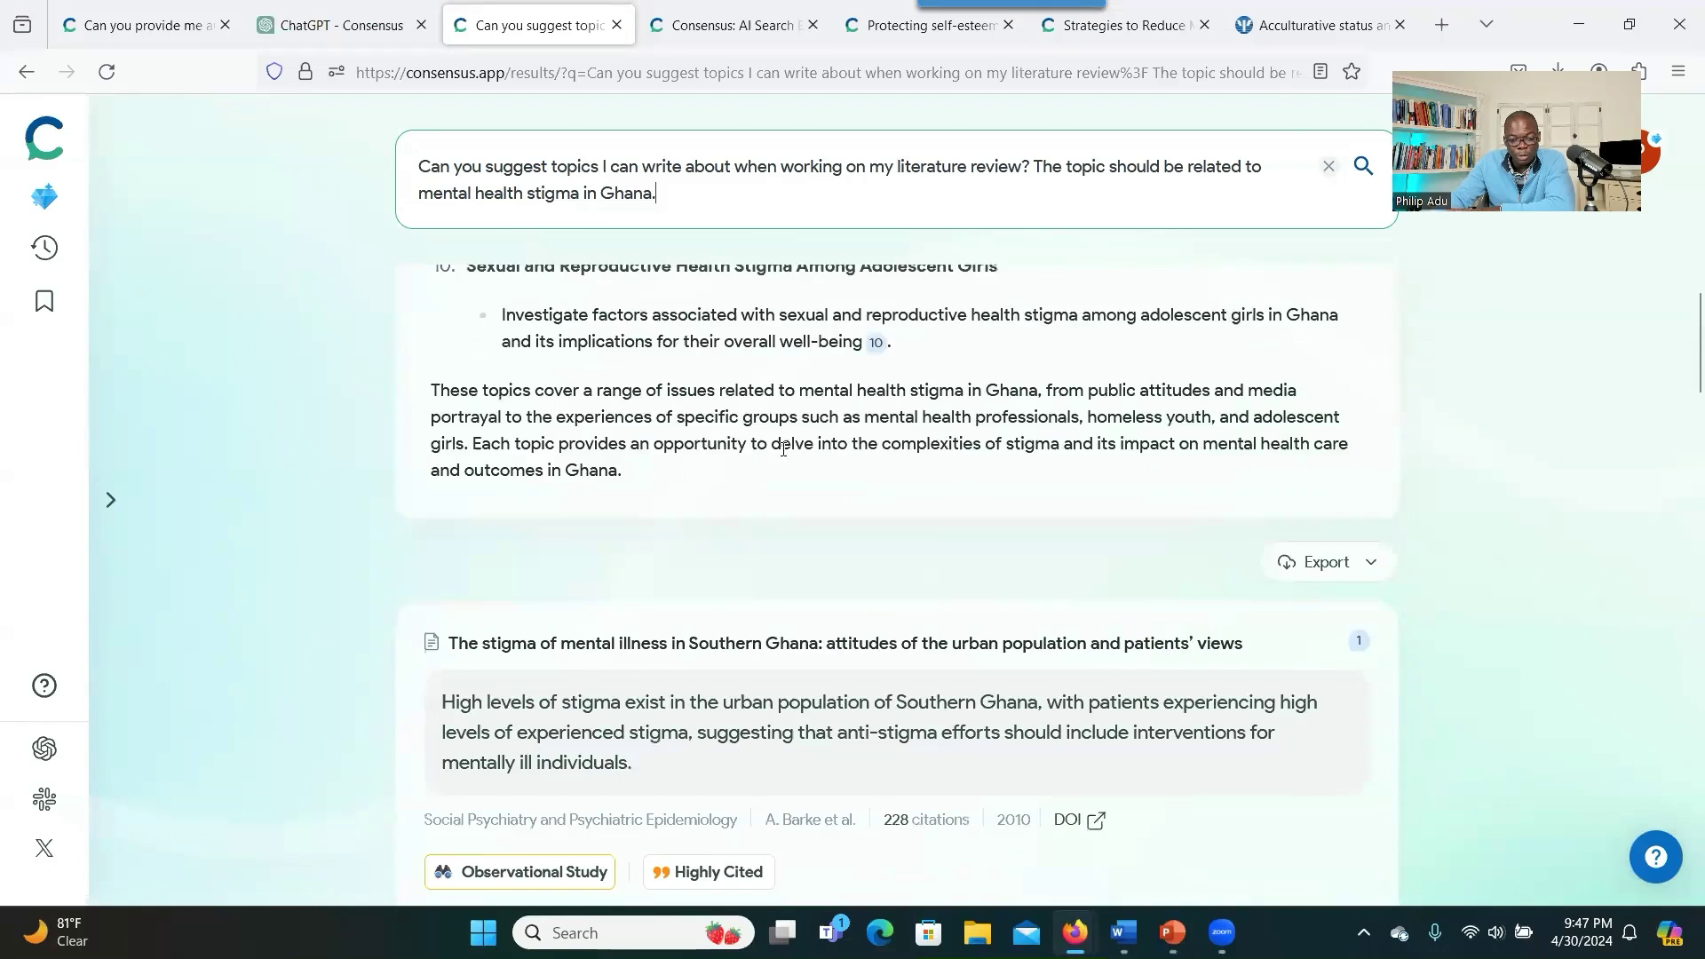
pyautogui.scroll(-3, 783, 449)
pyautogui.press('Home')
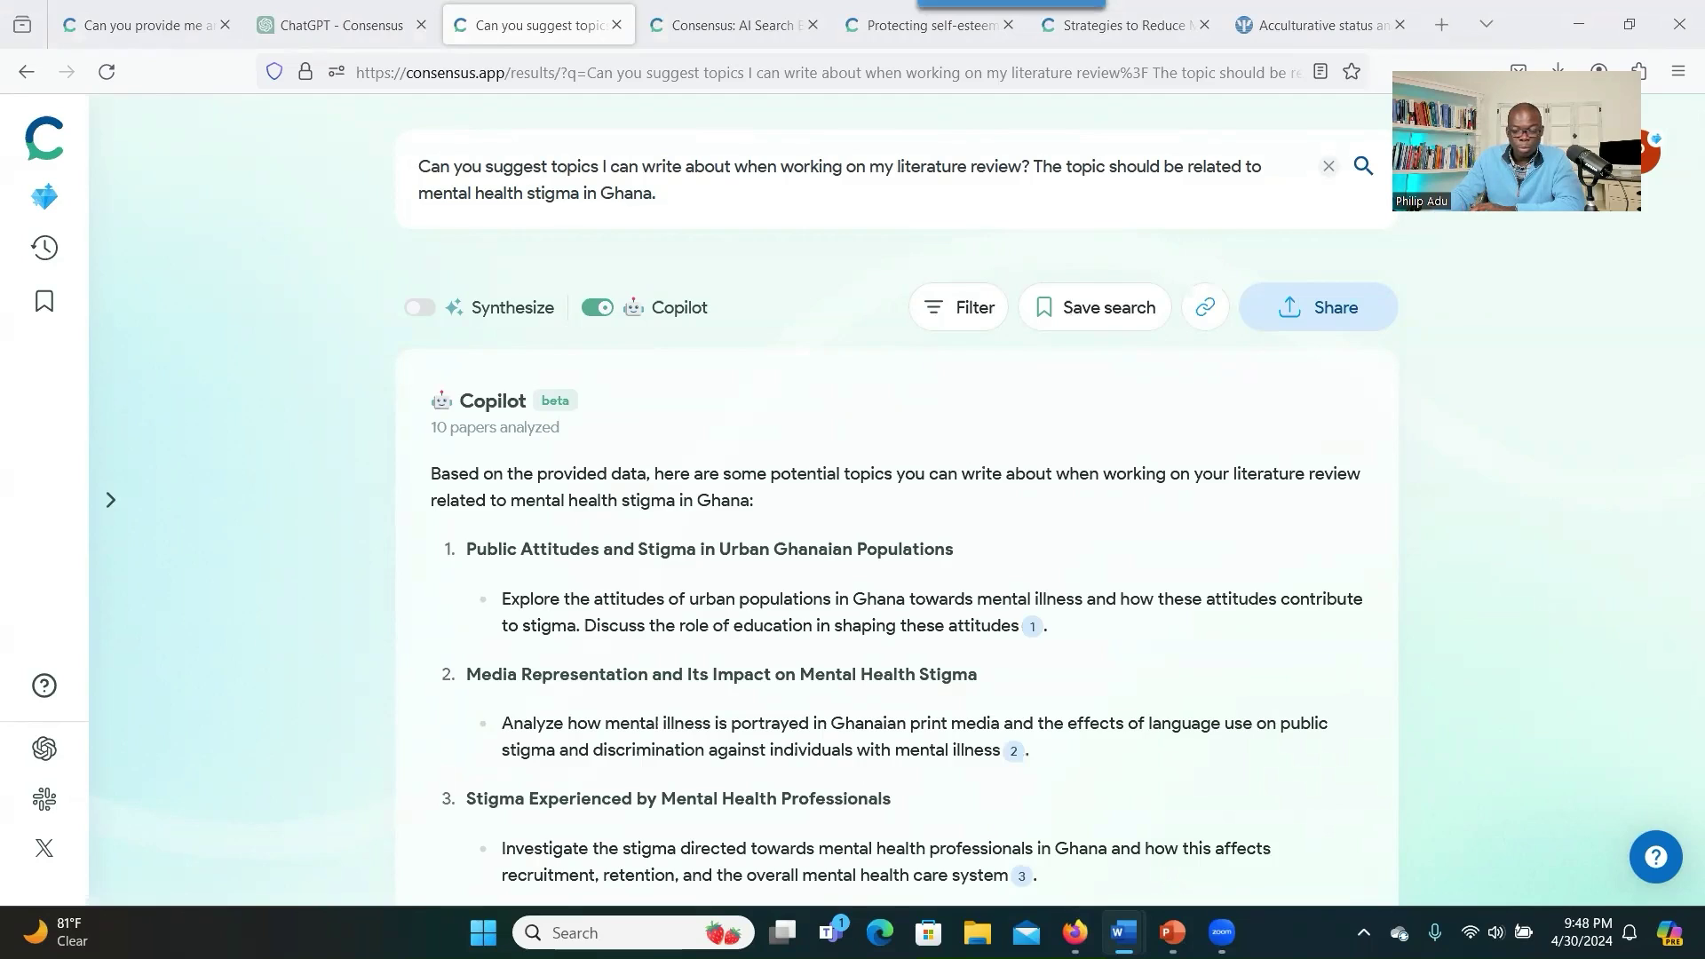
# Switch to PowerPoint and keep only the text of the code pasted into the text box on slide 3
pyautogui.hotkey('alt', 'Tab')
pyautogui.click(658, 485)
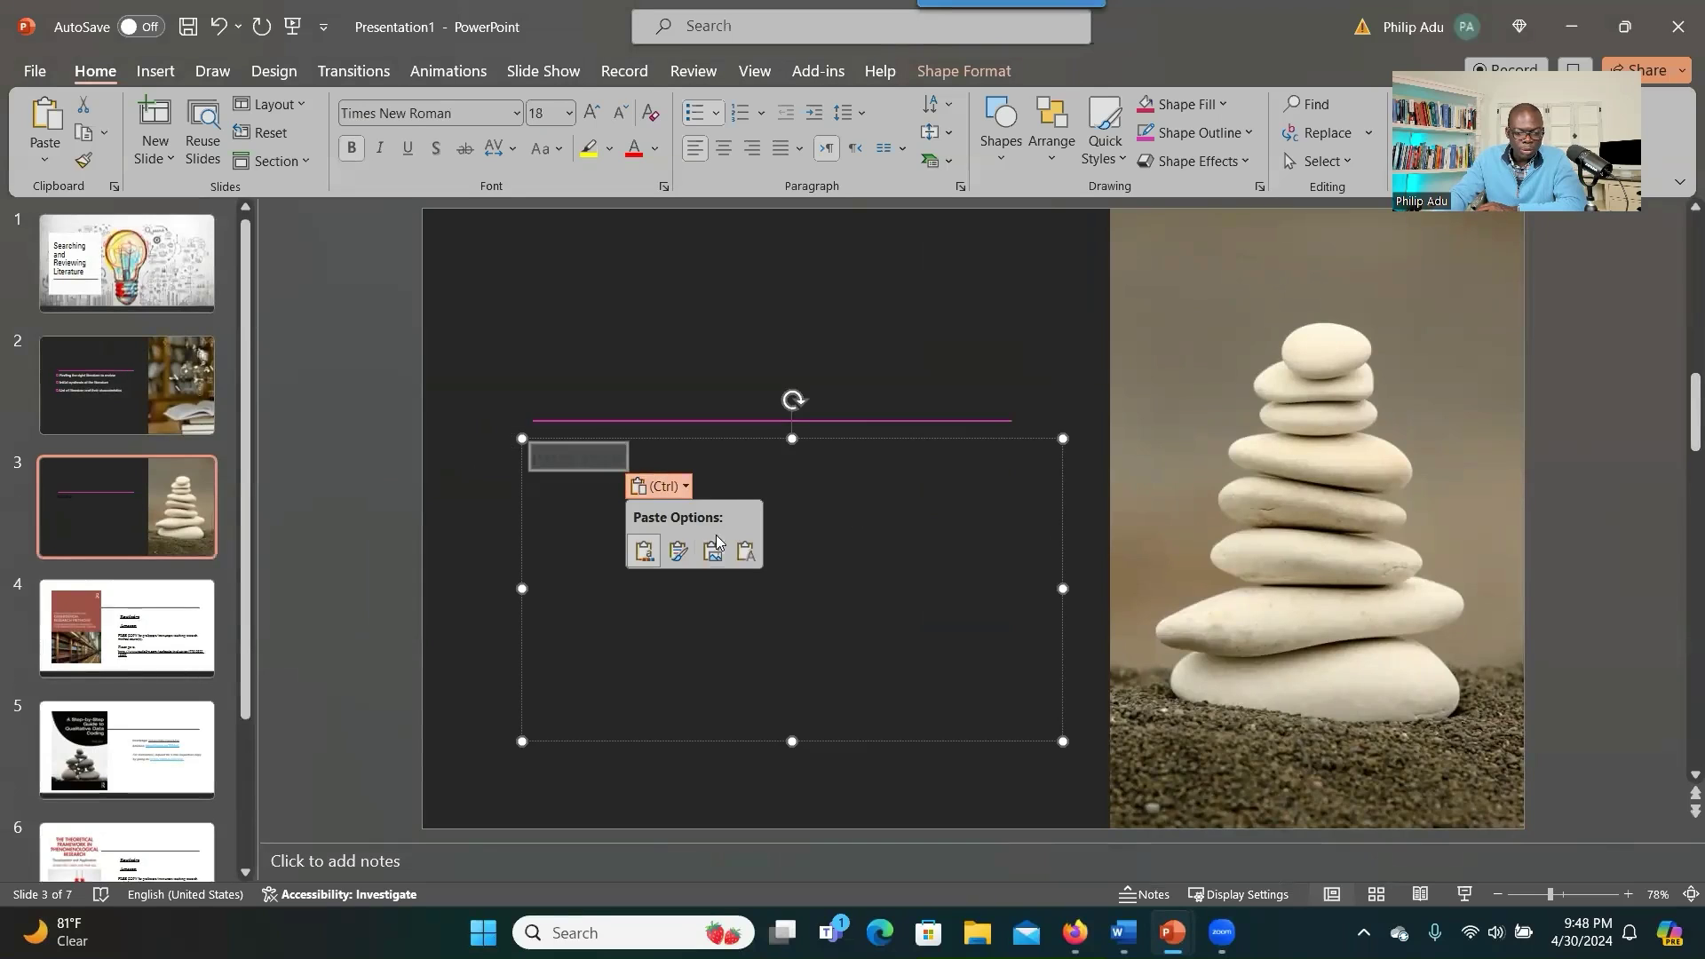
pyautogui.click(741, 546)
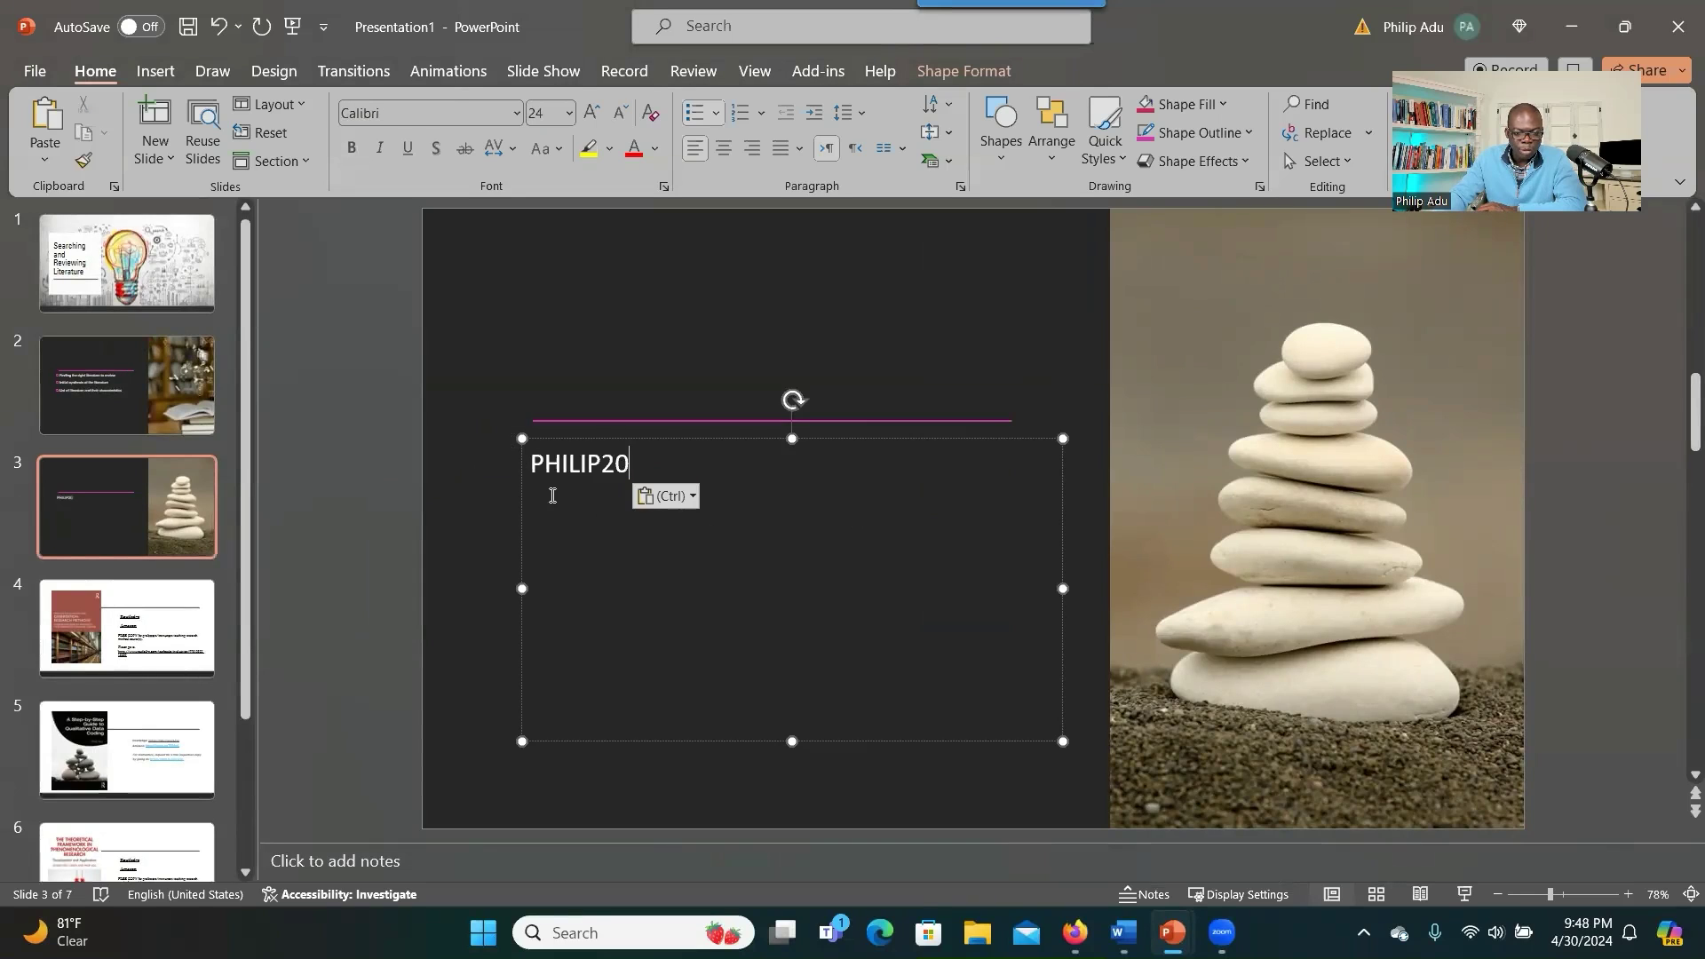